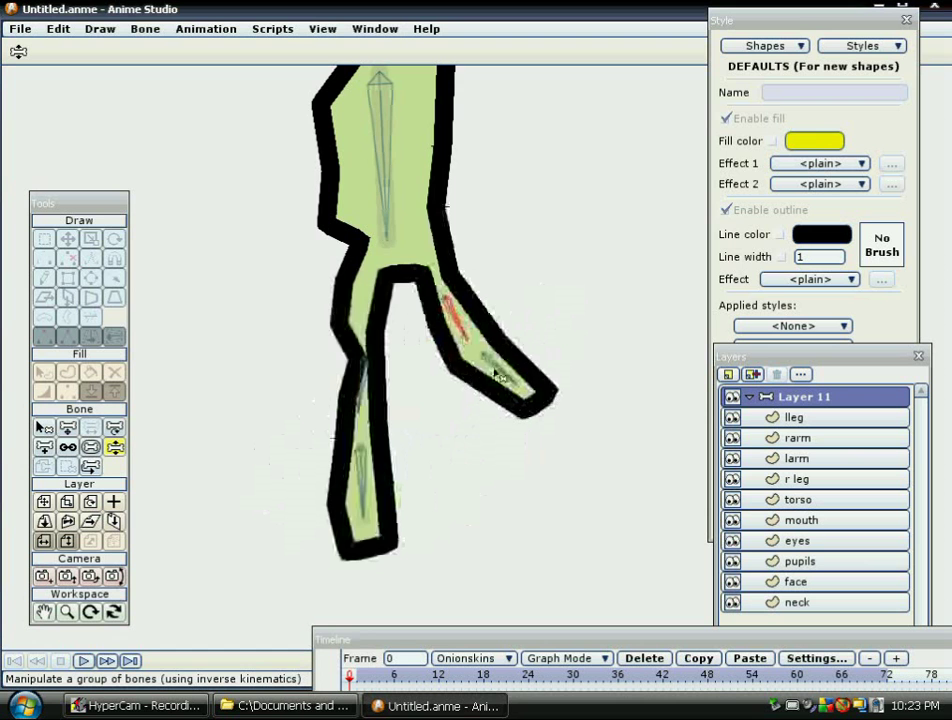
- Test the finished limb's rig by posing its upper and lower segments with the Manipulate Bones tool
drag(378, 166, 394, 291)
mouse_move(408, 140)
mouse_down()
mouse_move(453, 220)
mouse_move(418, 161)
mouse_up()
scroll(527, 415, up, 4)
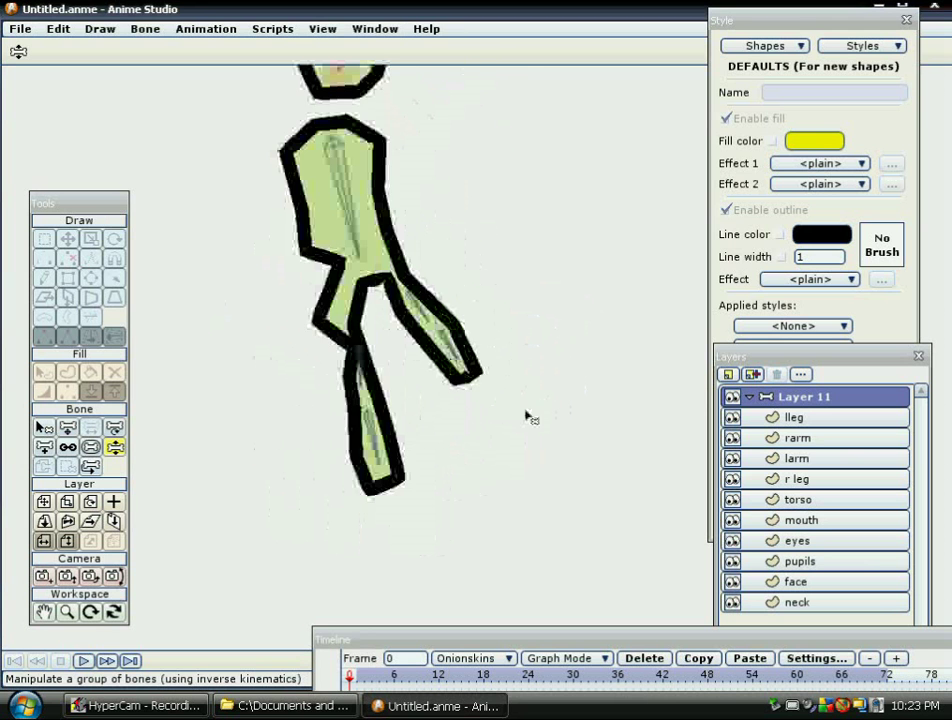
scroll(531, 376, up, 2)
scroll(529, 384, down, 5)
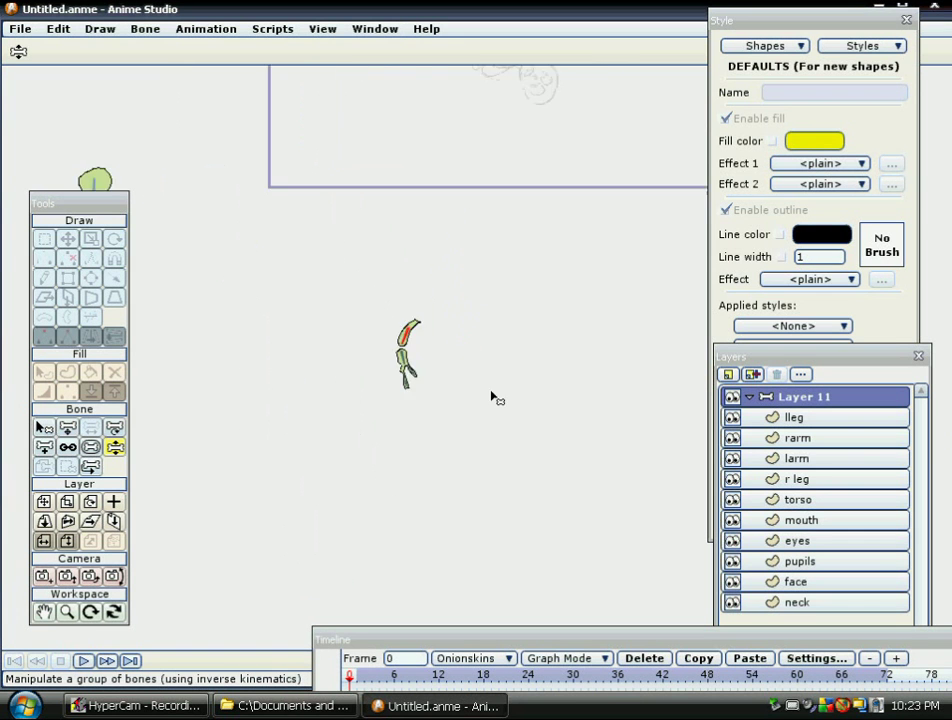
scroll(460, 425, up, 2)
scroll(447, 440, down, 6)
scroll(448, 437, up, 4)
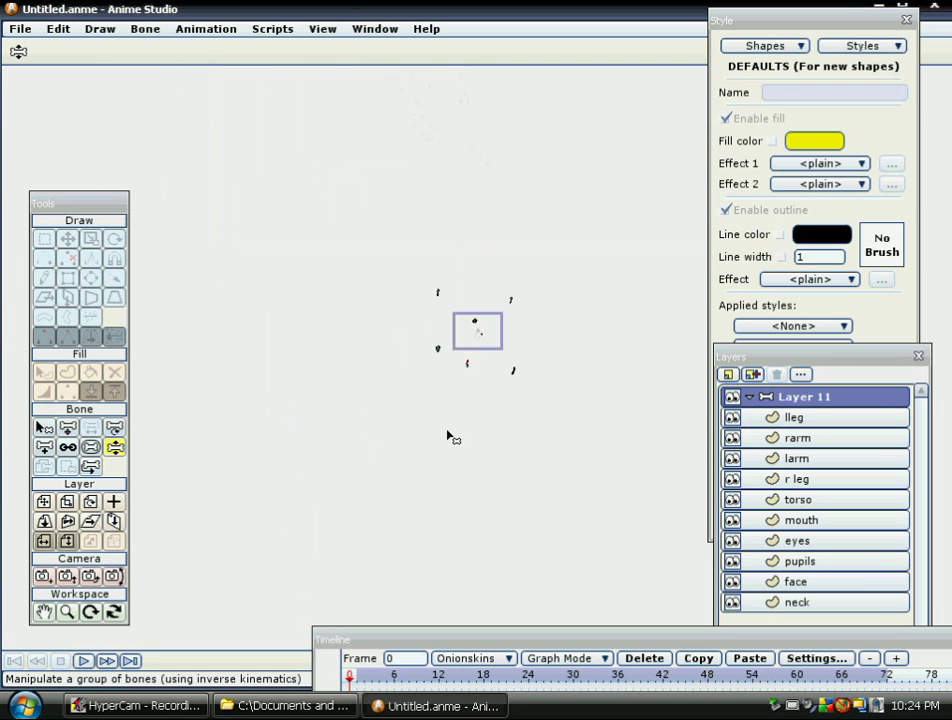
mouse_move(416, 392)
mouse_down()
mouse_move(401, 391)
mouse_move(418, 392)
mouse_up()
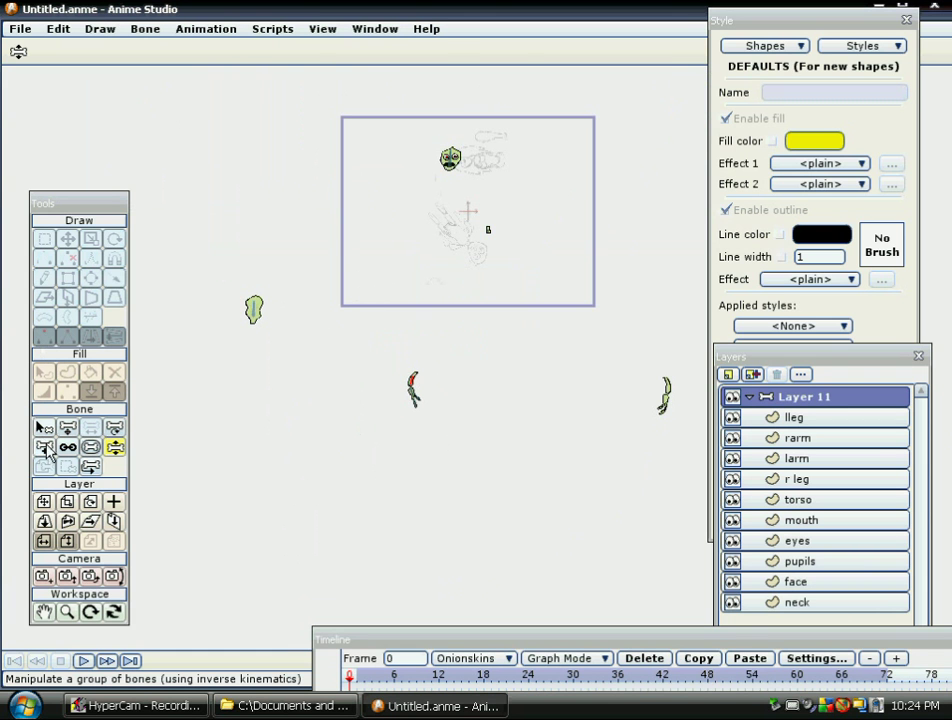
- Add one bone along the upper segment and one along the lower segment of the limb that has no bones
click(44, 428)
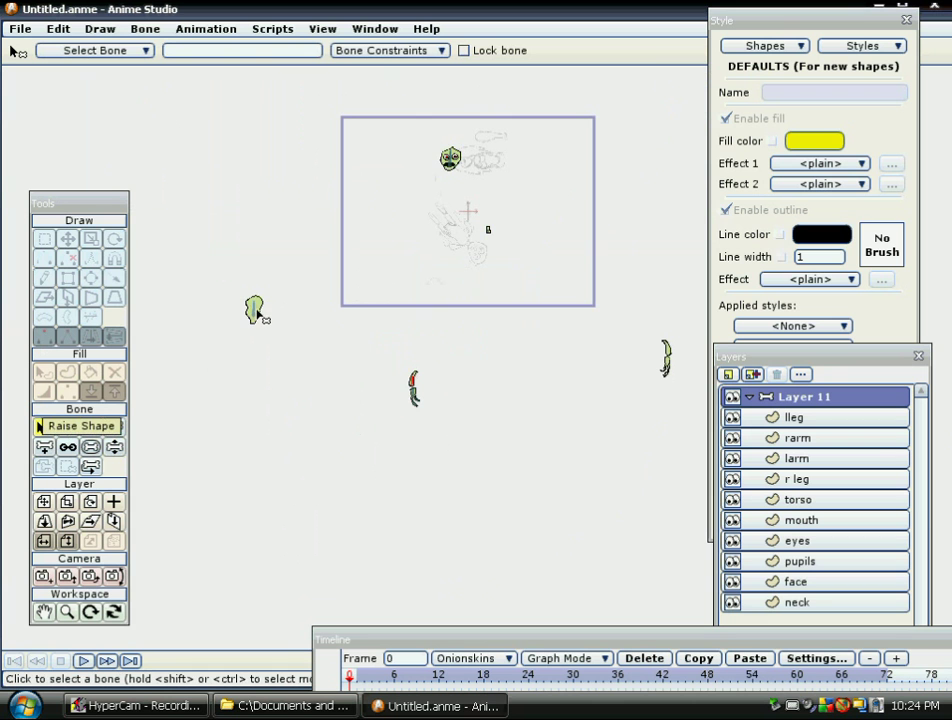
scroll(488, 378, up, 4)
drag(522, 377, 97, 480)
drag(393, 453, 230, 440)
scroll(230, 440, up, 4)
drag(171, 583, 248, 340)
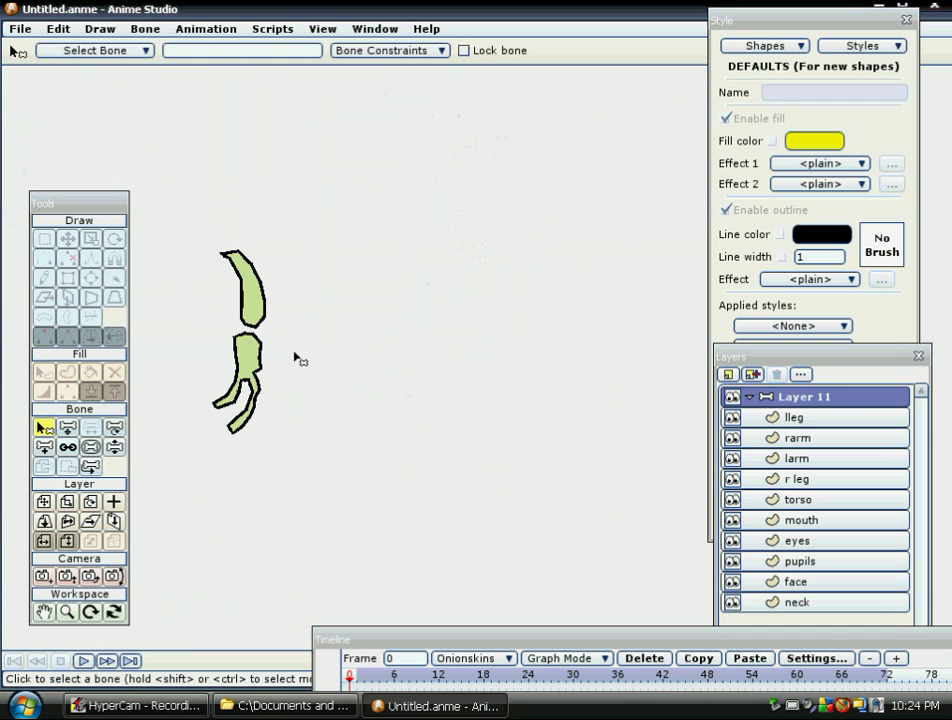
drag(341, 375, 448, 419)
scroll(323, 415, up, 3)
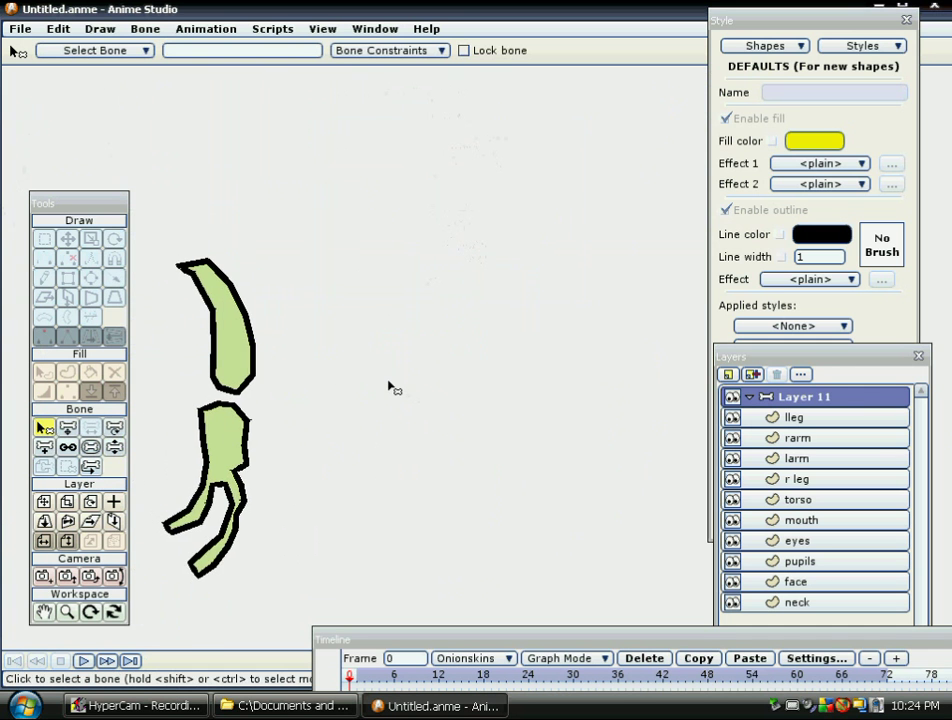
scroll(380, 382, up, 2)
drag(328, 364, 557, 372)
scroll(488, 328, up, 2)
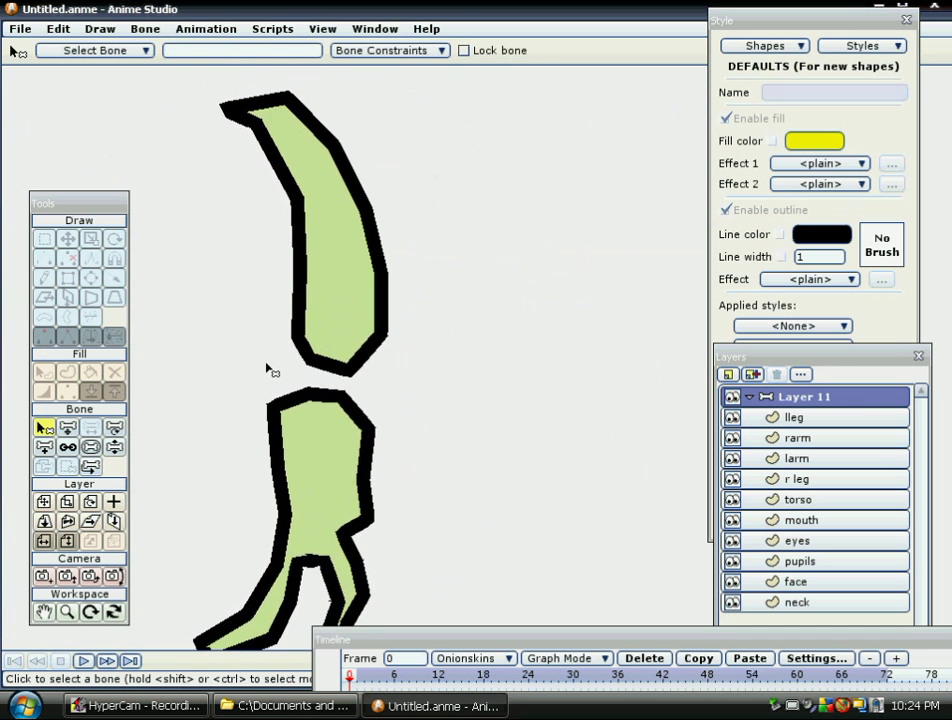
click(44, 447)
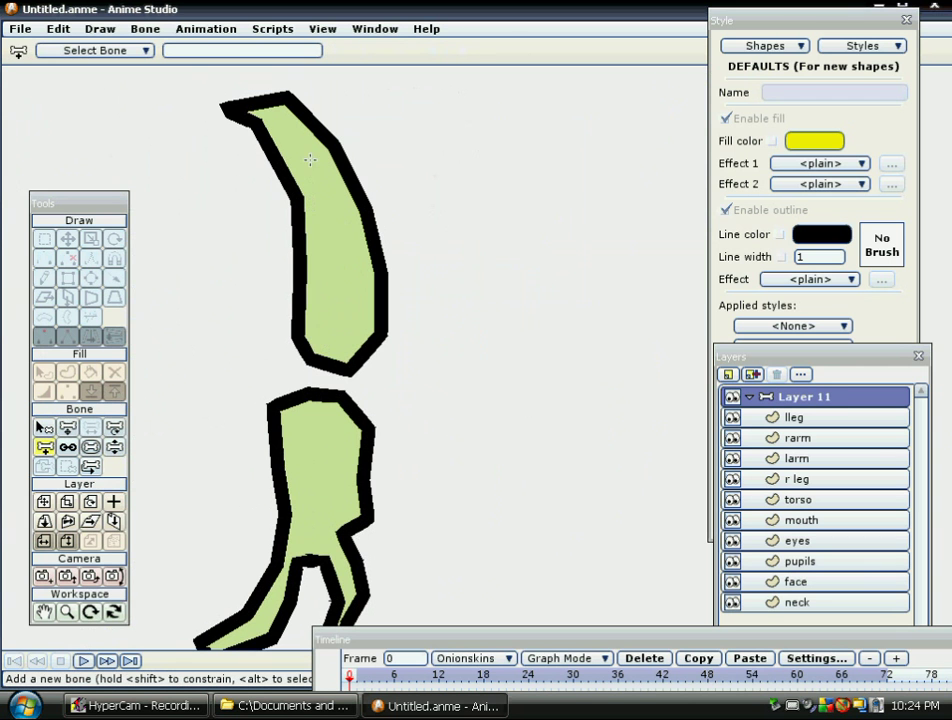
drag(310, 160, 334, 292)
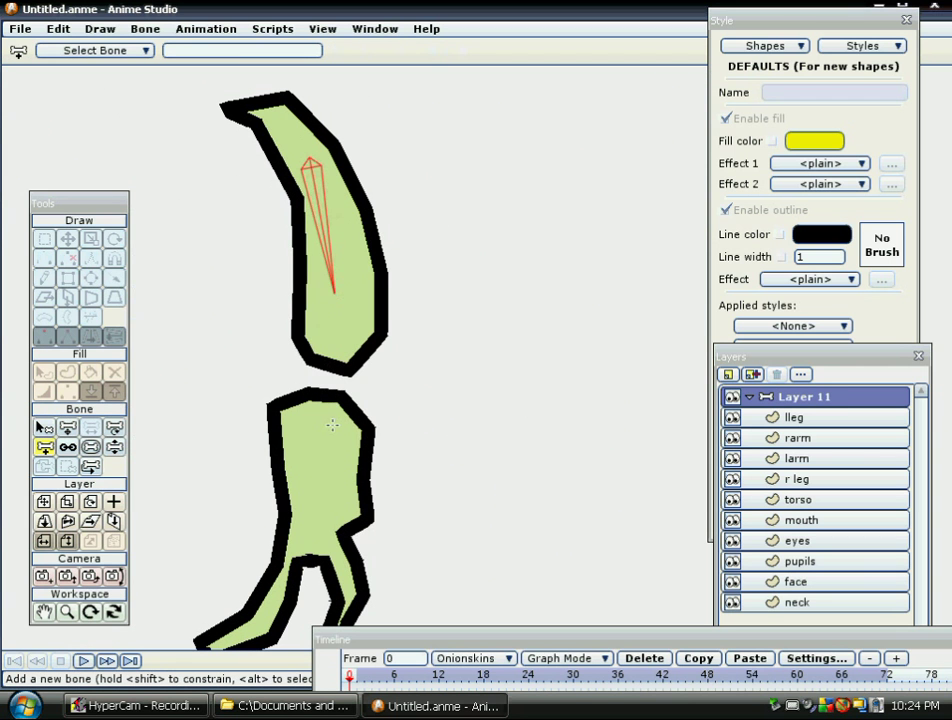
drag(332, 425, 314, 525)
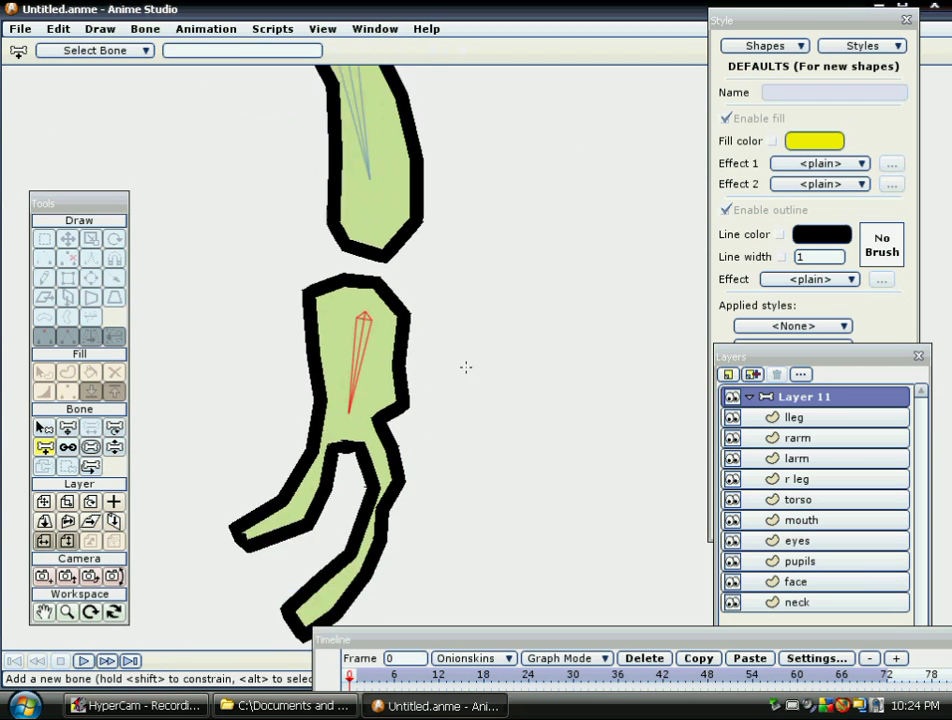
- Add two bones along each of the two fingers at the end of the limb
drag(466, 367, 486, 296)
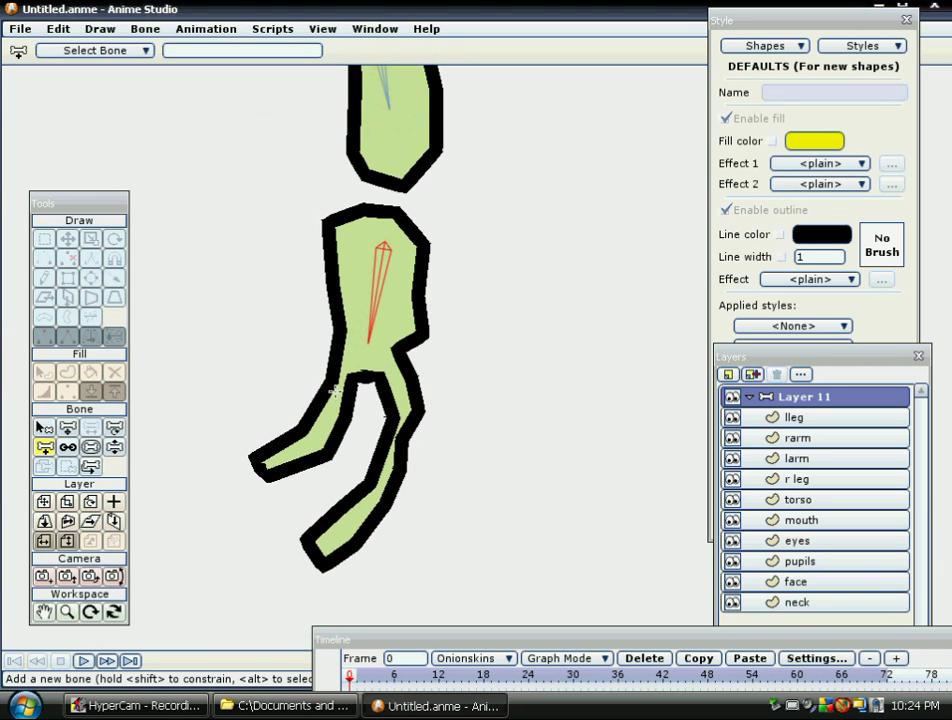
drag(334, 392, 289, 454)
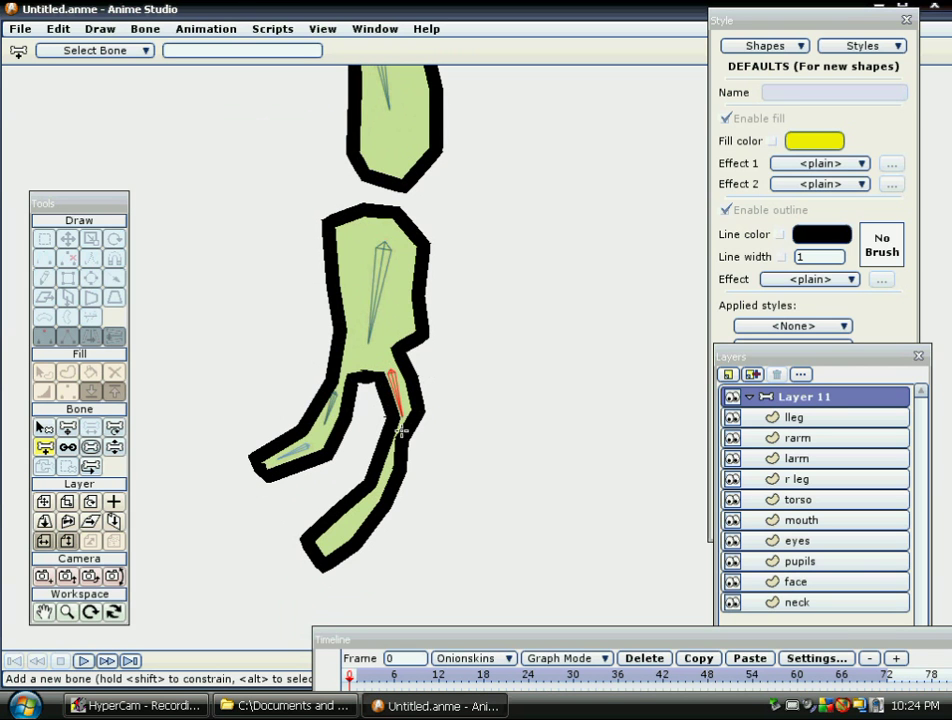
drag(396, 440, 340, 538)
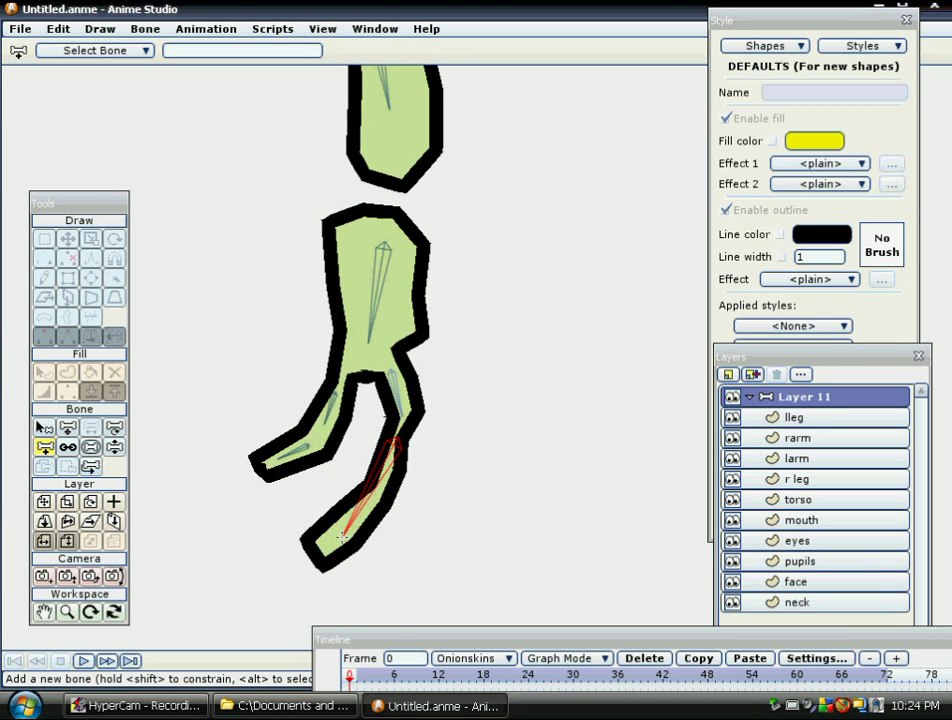
- Set the lower segment's bone strength to 0.0684 and shrink the finger bones' strength until their influence areas fit inside the fingers
click(91, 447)
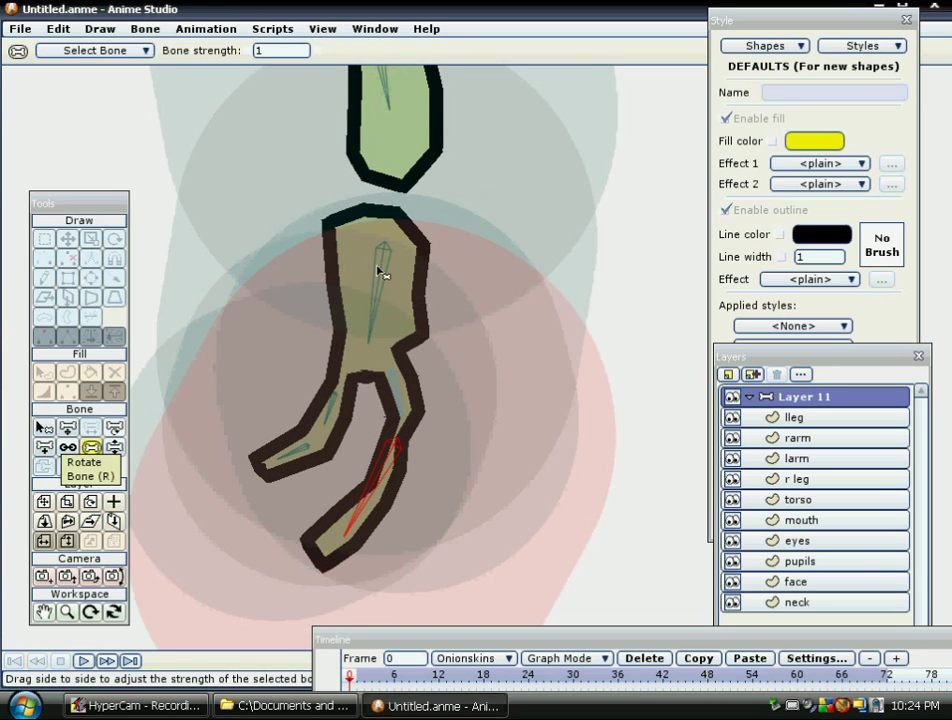
drag(383, 272, 251, 279)
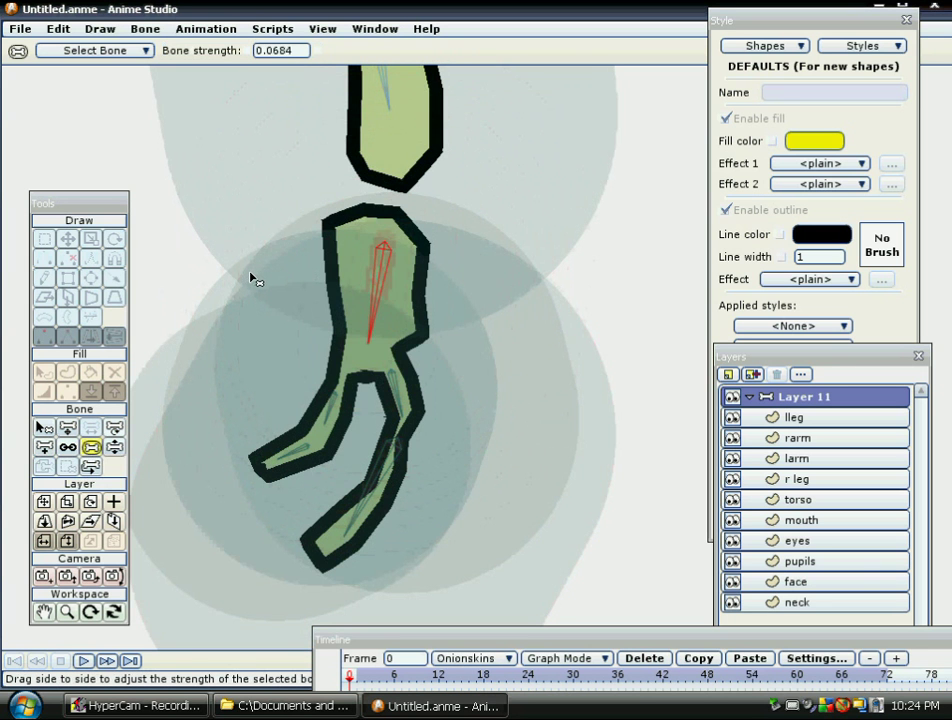
drag(336, 420, 242, 395)
click(293, 428)
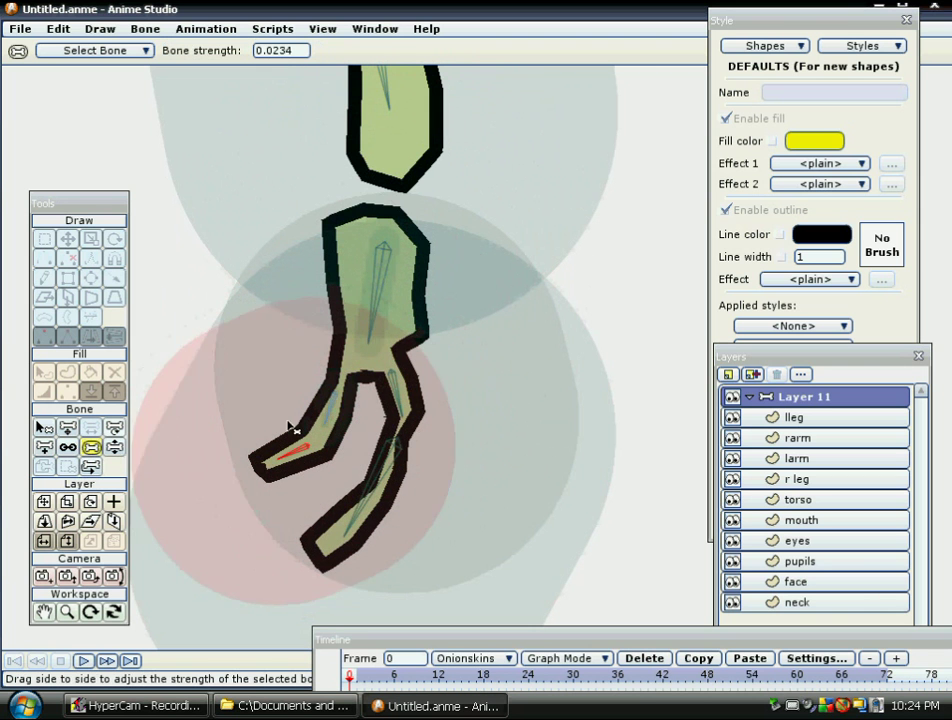
drag(293, 428, 203, 362)
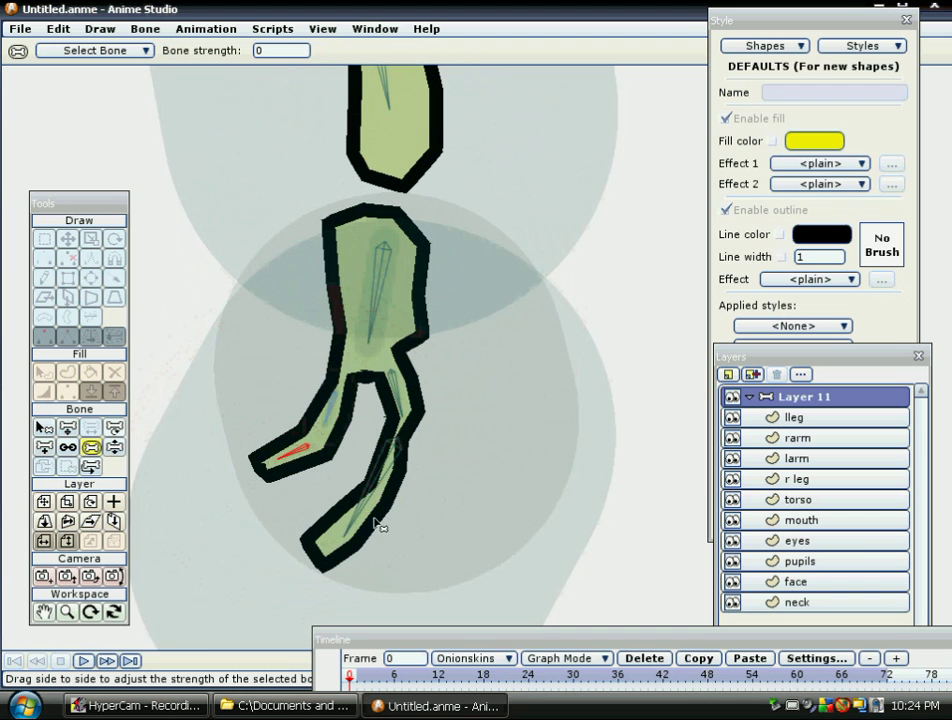
drag(367, 515, 272, 510)
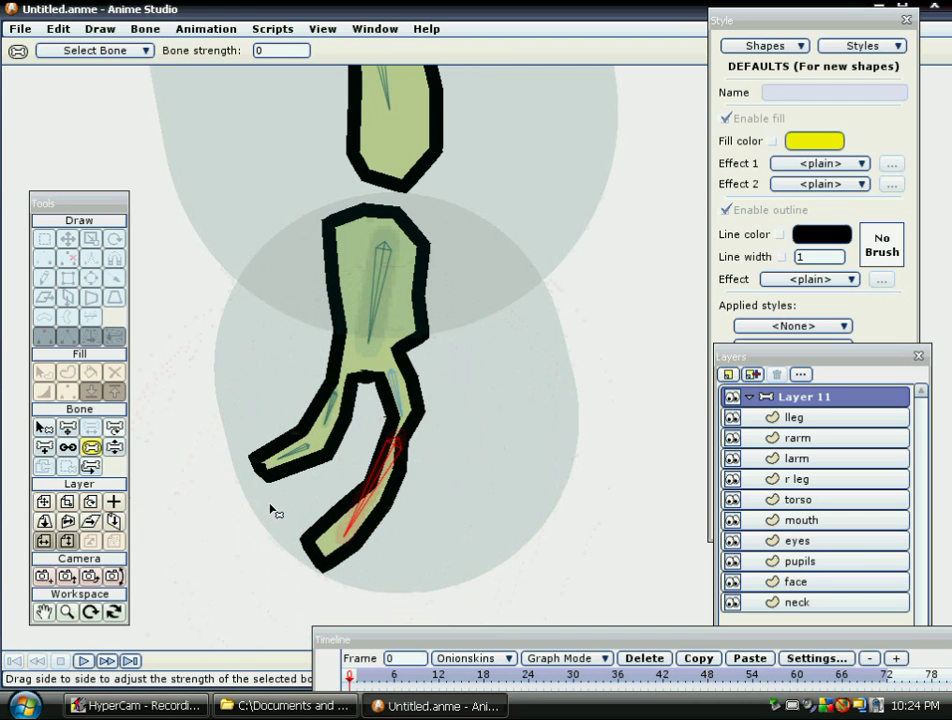
drag(398, 409, 313, 427)
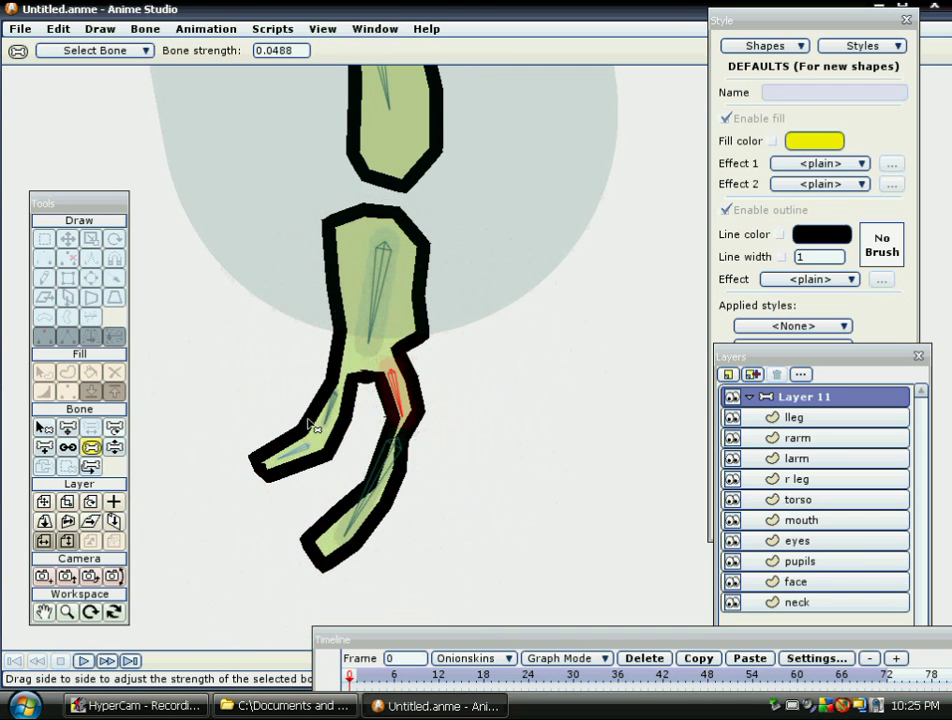
- Set the bone strength of the limb's upper segment to 0.0430
scroll(317, 409, up, 4)
scroll(317, 409, down, 5)
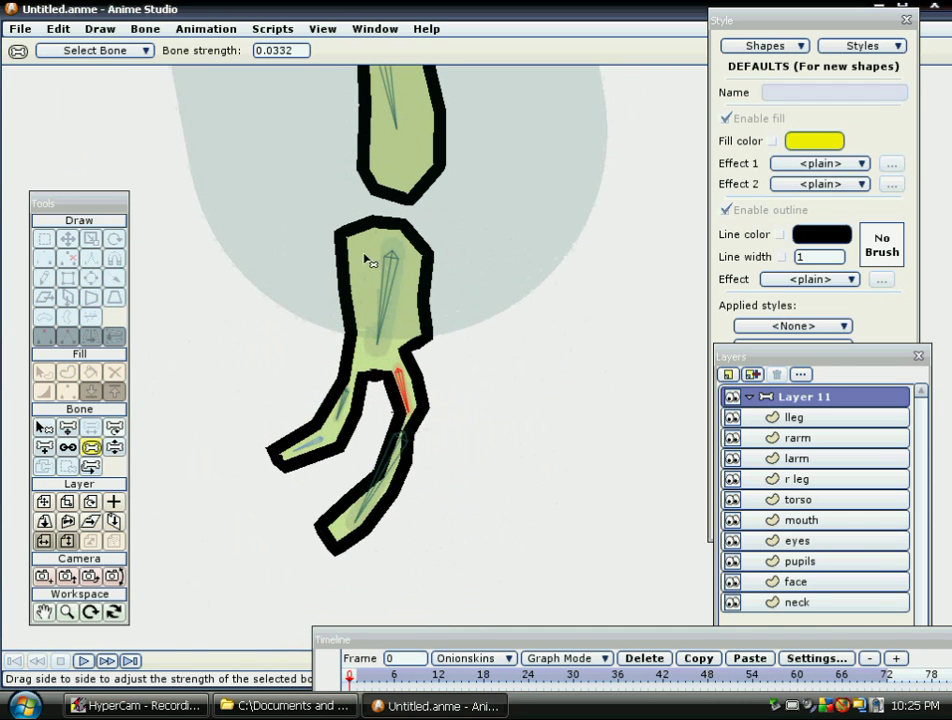
drag(405, 120, 299, 315)
scroll(296, 150, down, 4)
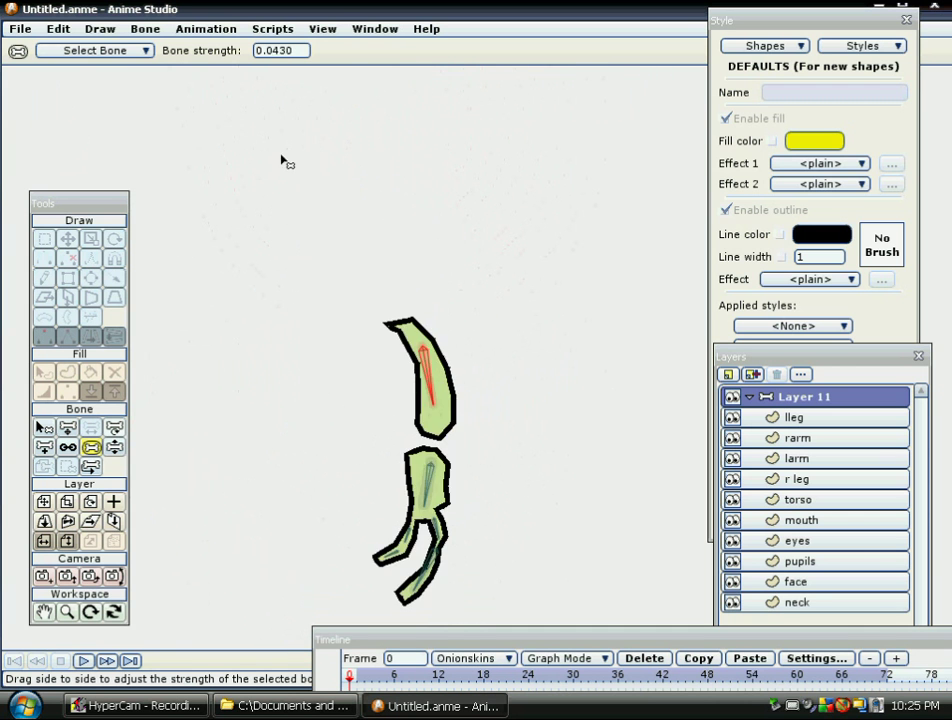
- Try posing the shorter finger's outer bone with the Manipulate Bones tool, and undo the move
click(115, 449)
mouse_move(380, 556)
mouse_down()
mouse_move(393, 574)
mouse_move(419, 578)
mouse_move(393, 558)
mouse_move(410, 573)
mouse_move(437, 570)
mouse_move(384, 556)
mouse_up()
click(58, 29)
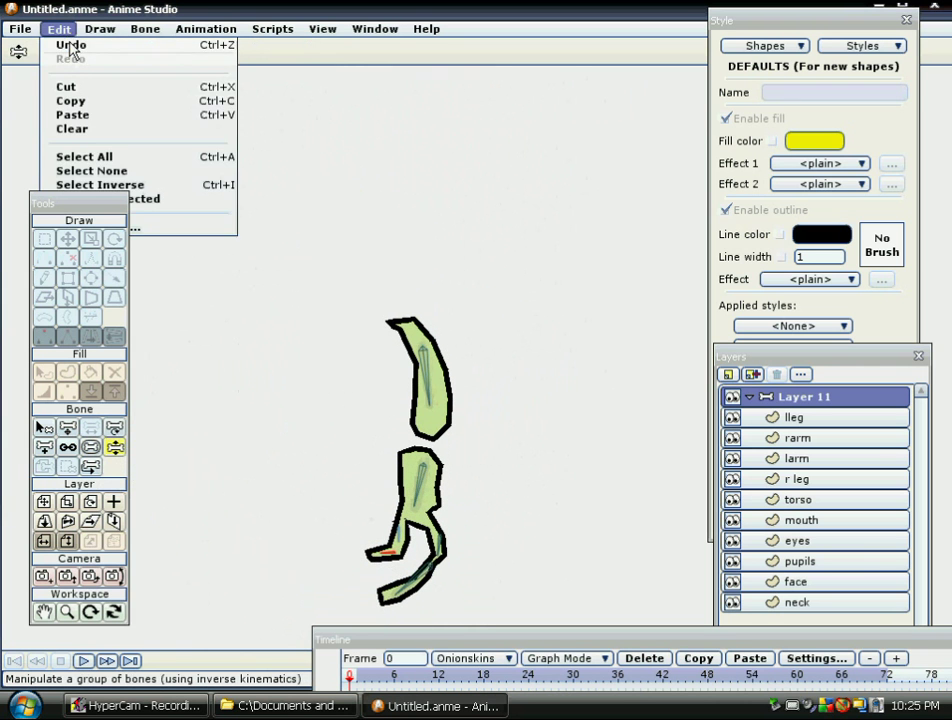
click(56, 40)
- Reparent the longer finger's inner bone from the shorter finger's outer bone to the lower segment's bone
click(91, 448)
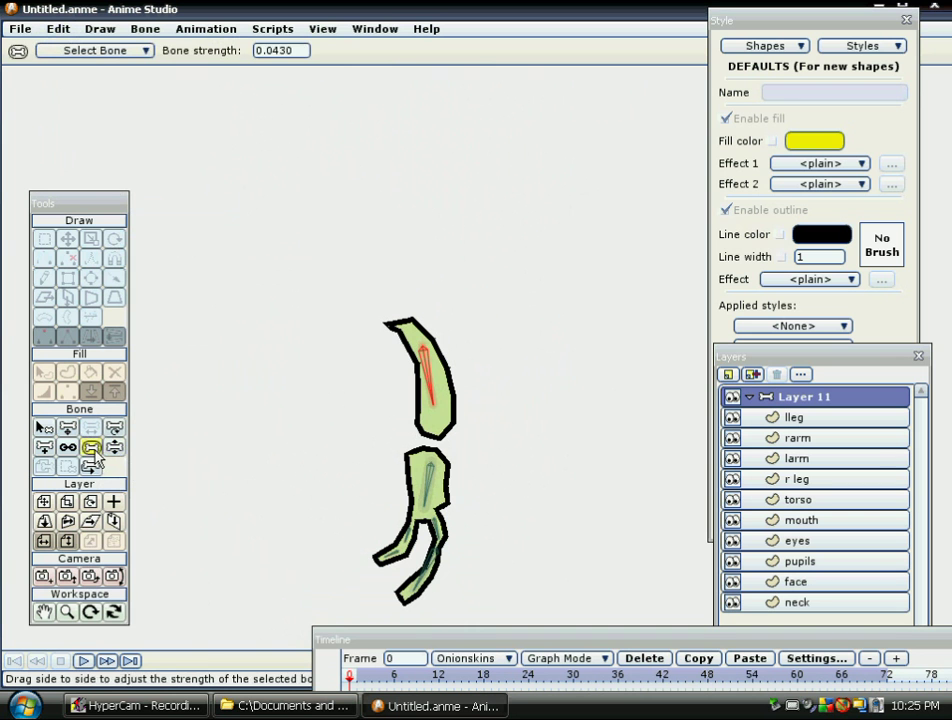
click(68, 449)
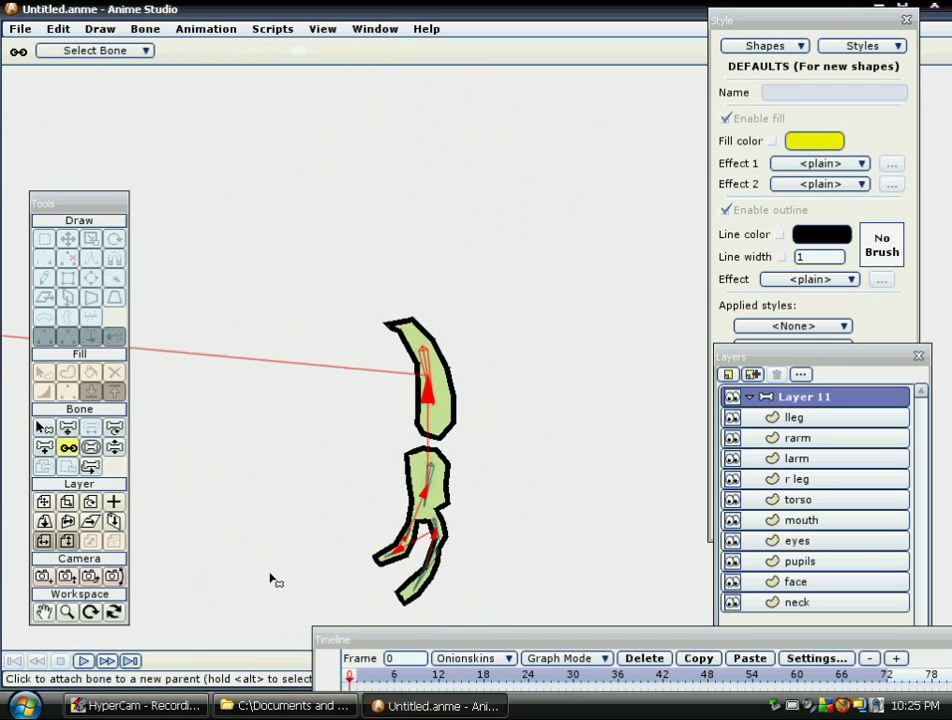
scroll(401, 551, up, 5)
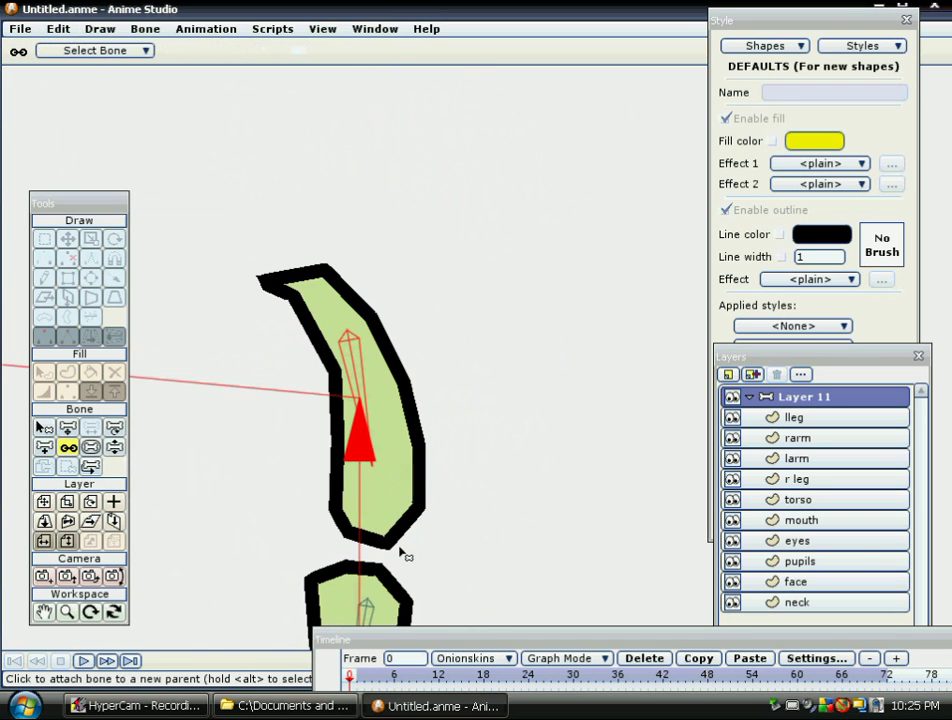
drag(399, 546, 416, 300)
drag(380, 487, 377, 352)
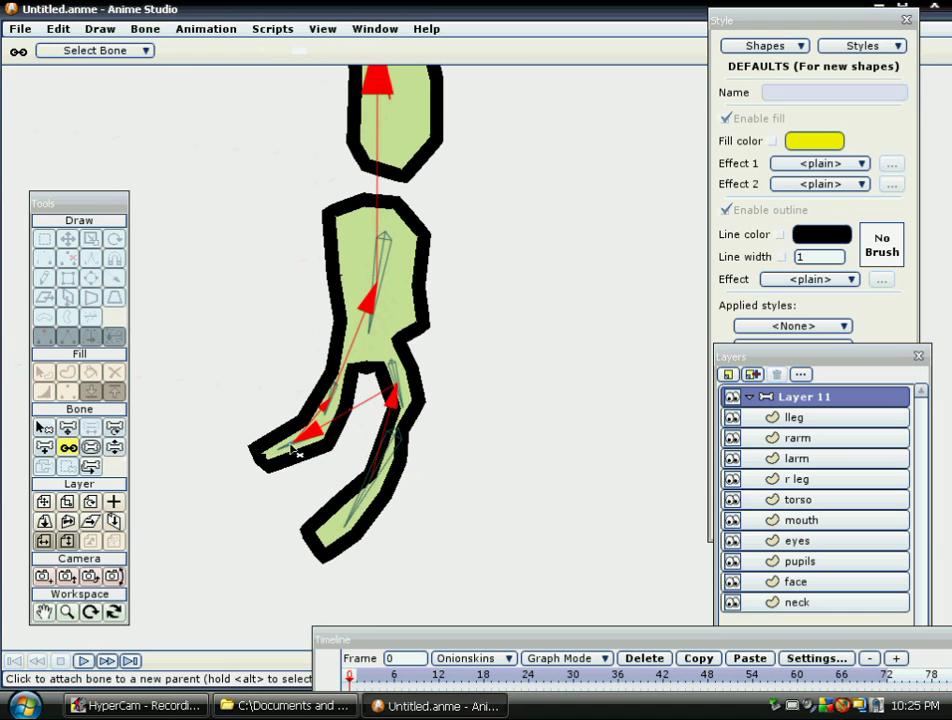
click(43, 427)
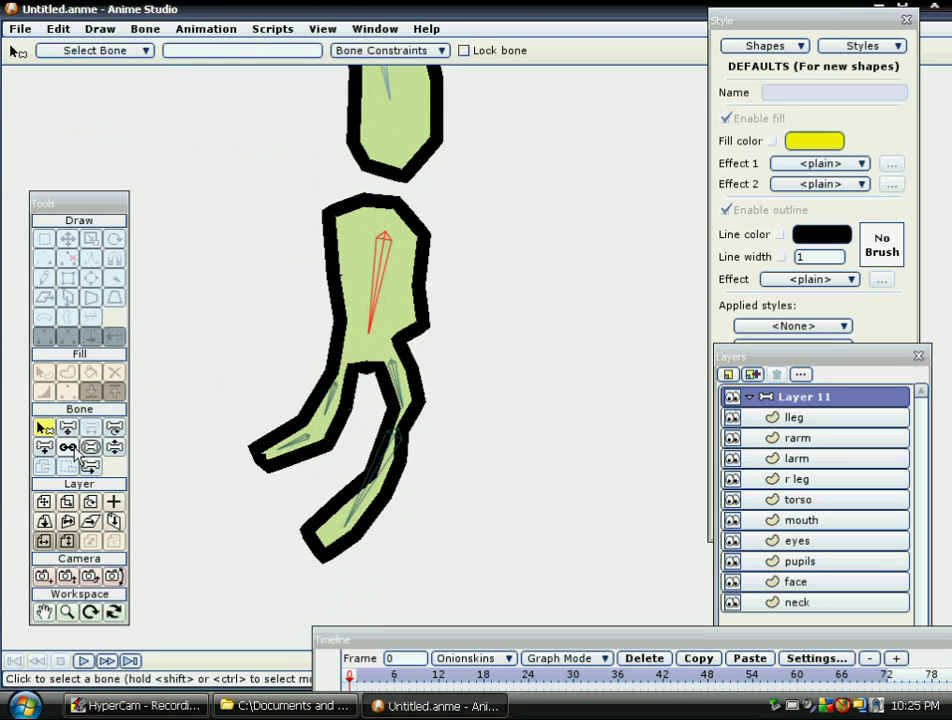
click(67, 447)
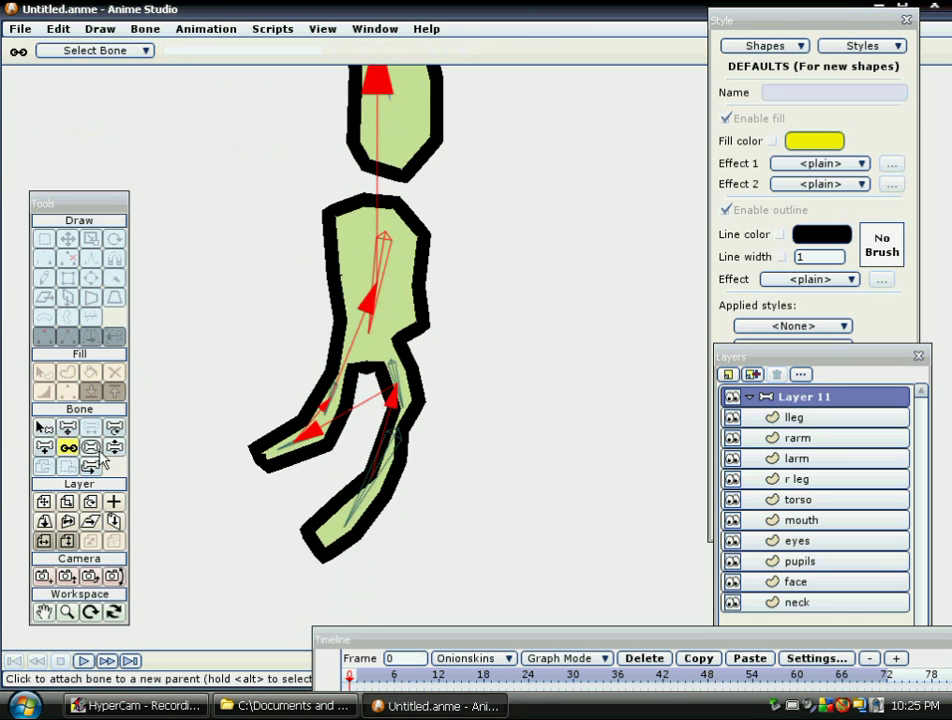
click(91, 448)
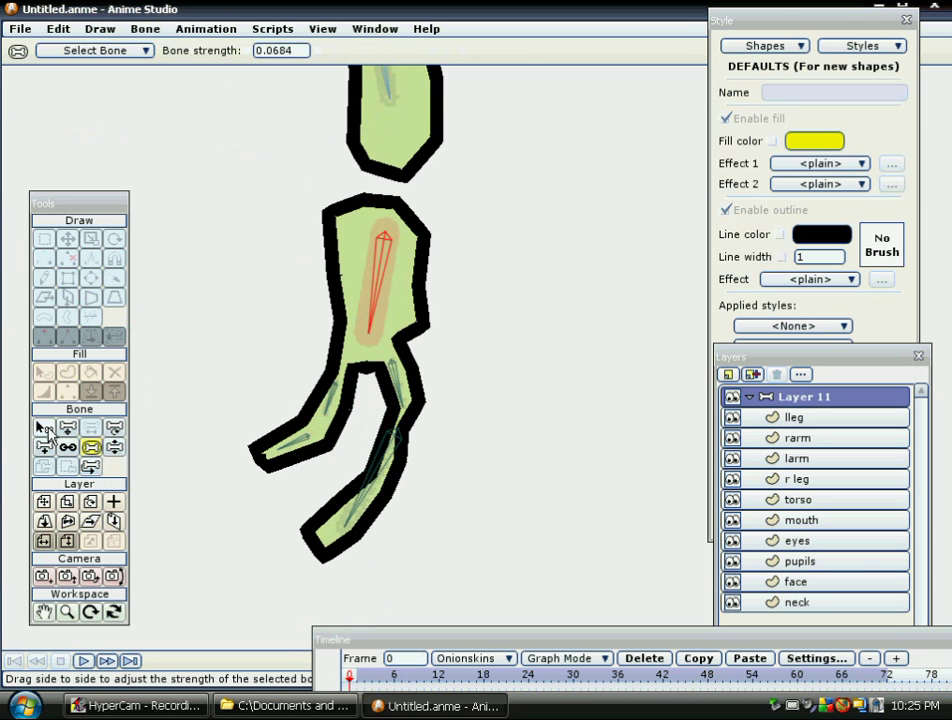
click(43, 428)
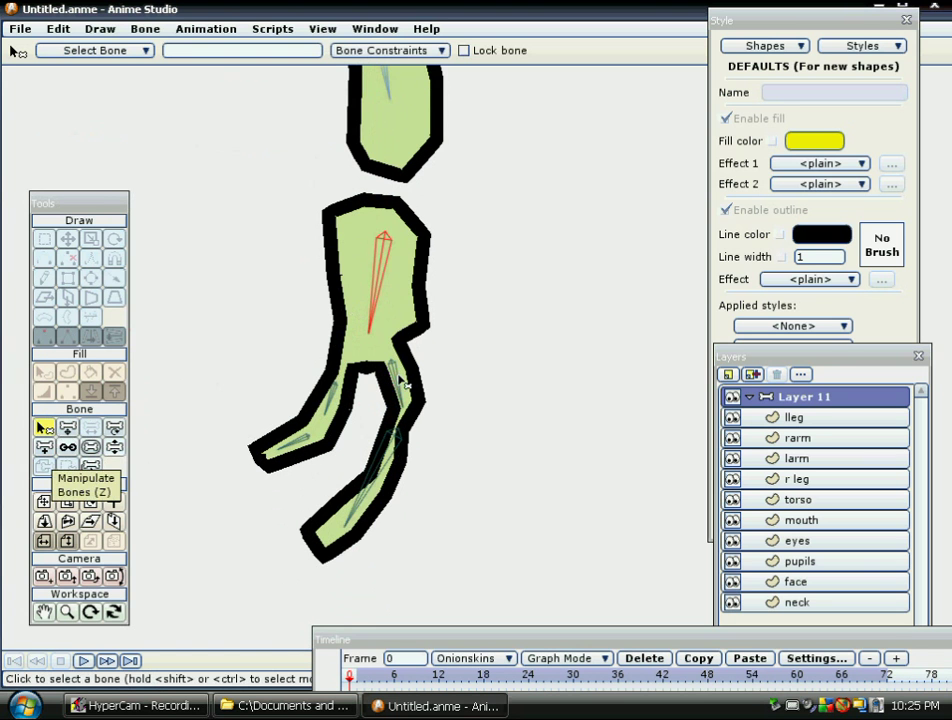
key(p)
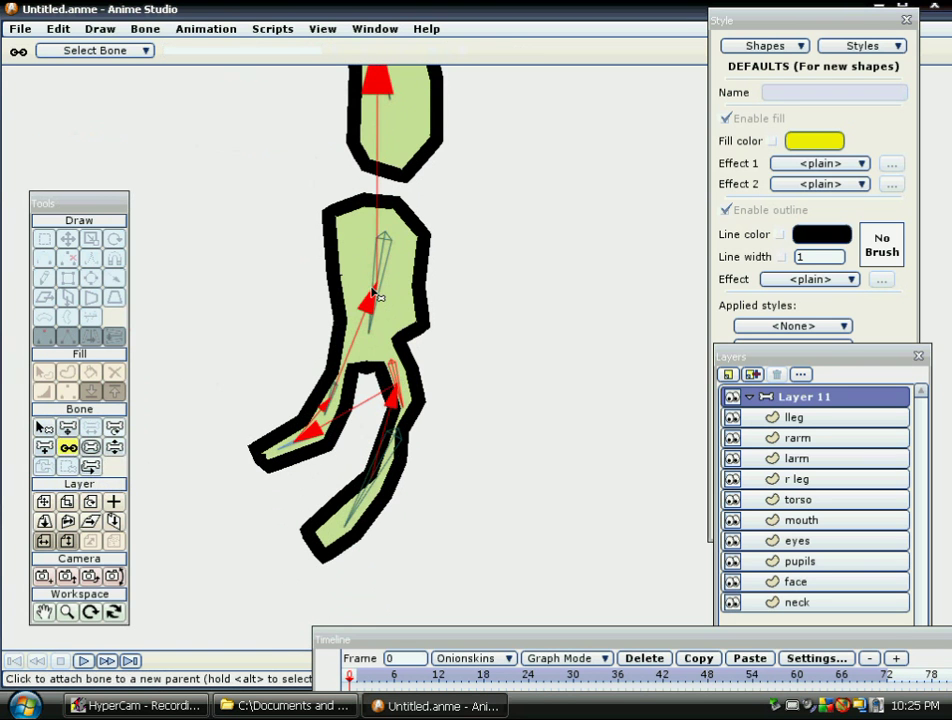
click(373, 291)
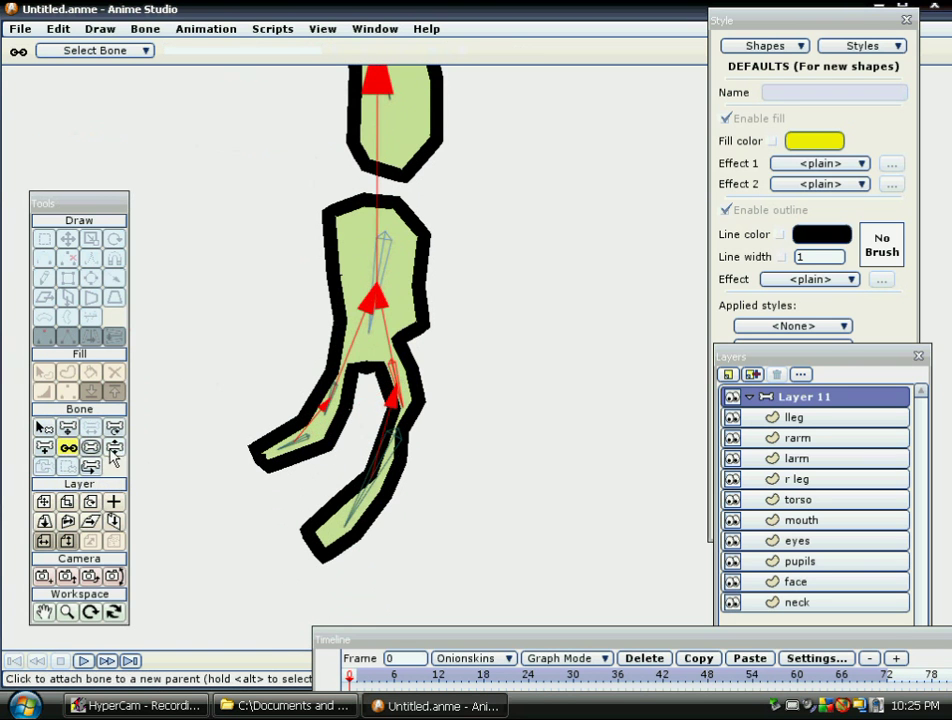
- Try posing the longer finger, set its outer bone's strength to 0.0488, and readjust the strength of the shorter finger's outer bone
click(114, 448)
mouse_move(365, 512)
mouse_down()
mouse_move(334, 495)
mouse_move(365, 521)
mouse_move(360, 530)
mouse_up()
key(s)
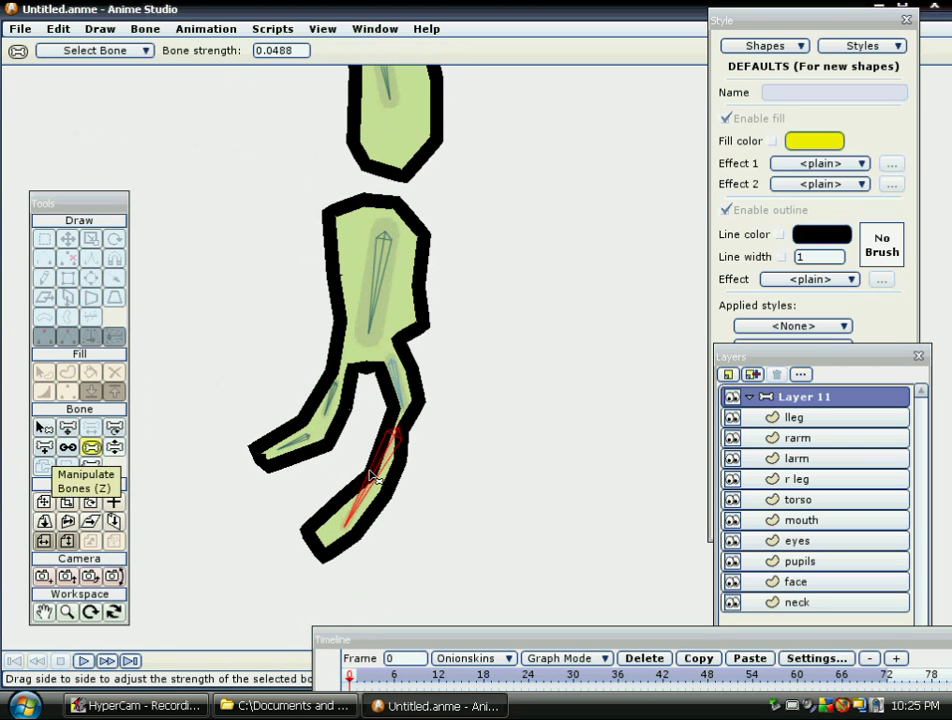
click(302, 450)
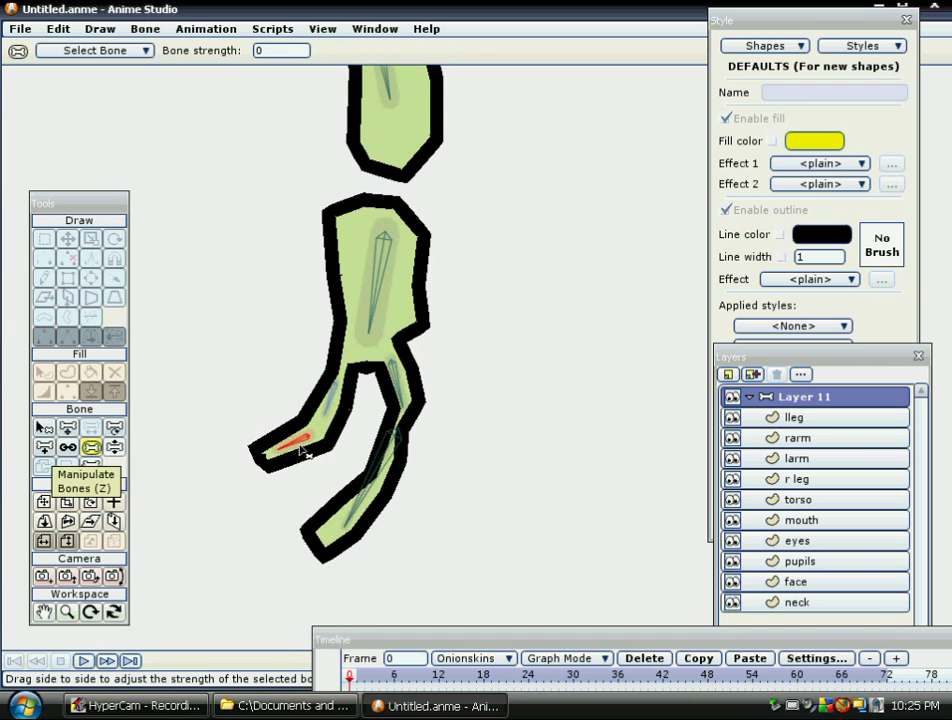
drag(302, 450, 258, 450)
- Test the rig with Manipulate Bones by bending the longer finger, the shorter finger and the whole limb
click(114, 448)
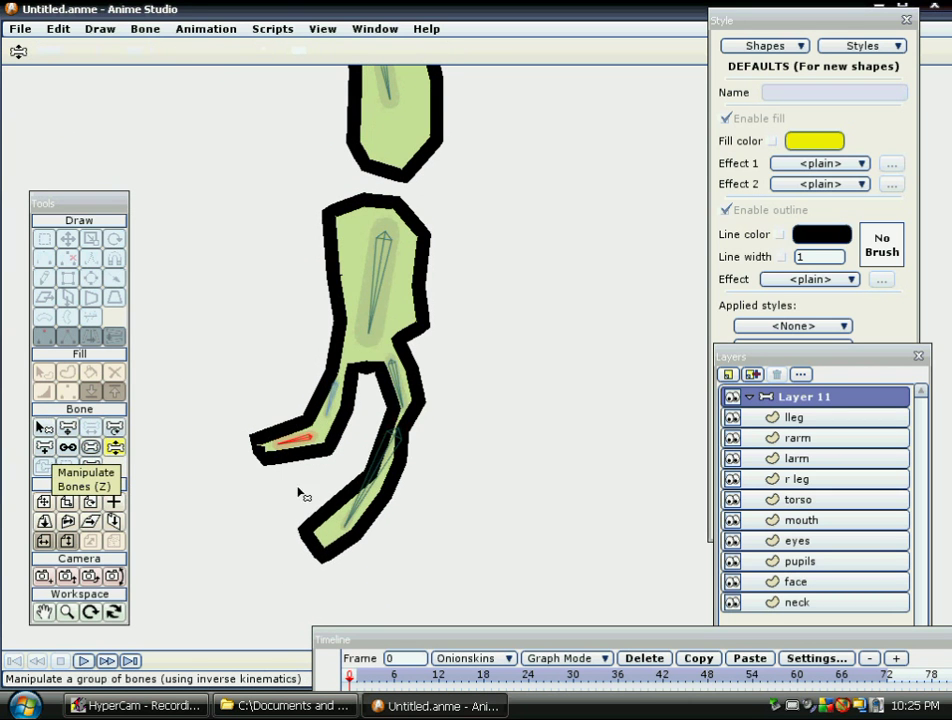
click(352, 520)
drag(352, 520, 442, 584)
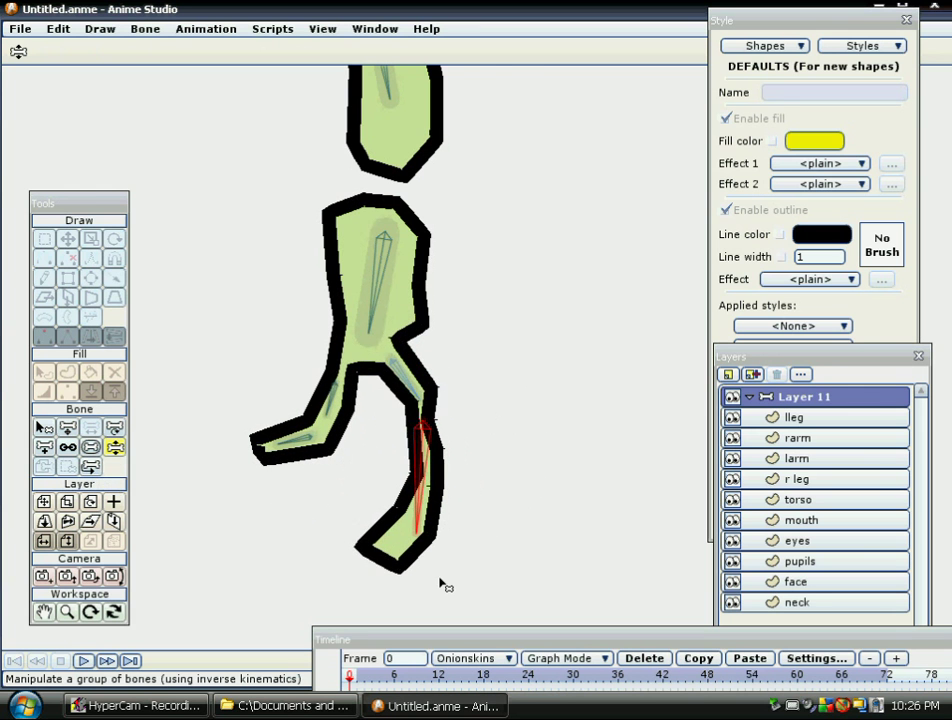
drag(277, 453, 253, 453)
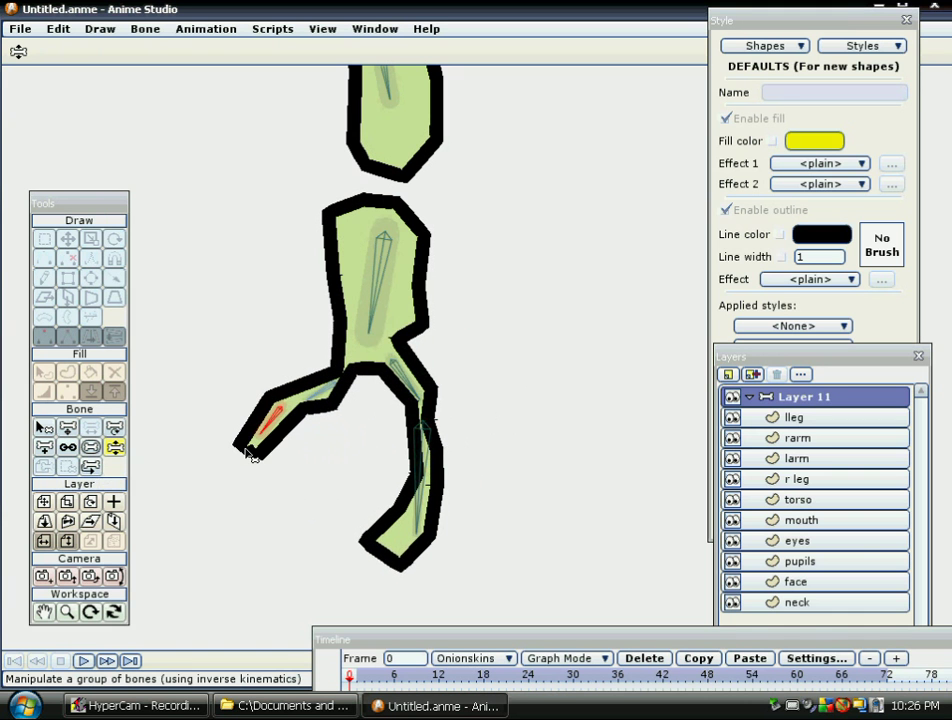
drag(431, 521, 339, 505)
drag(270, 421, 294, 445)
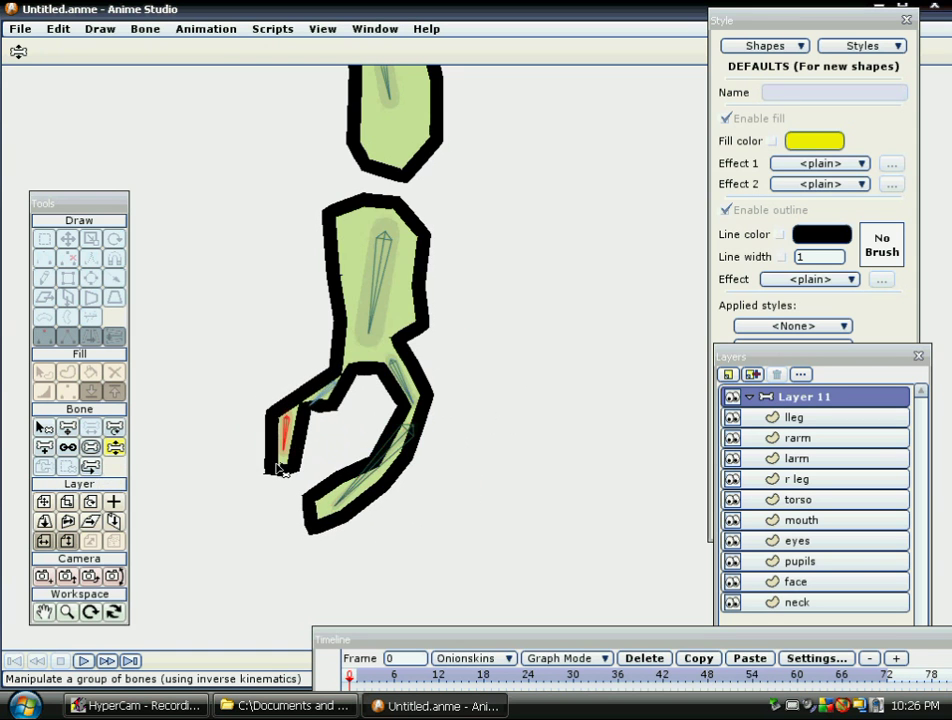
scroll(296, 450, down, 5)
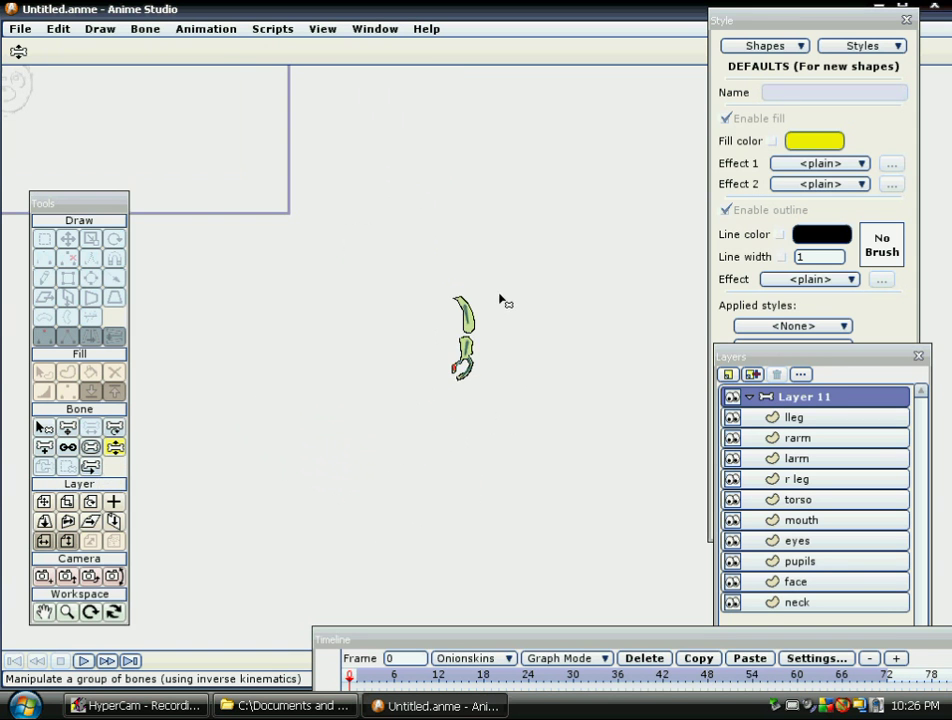
drag(468, 316, 430, 411)
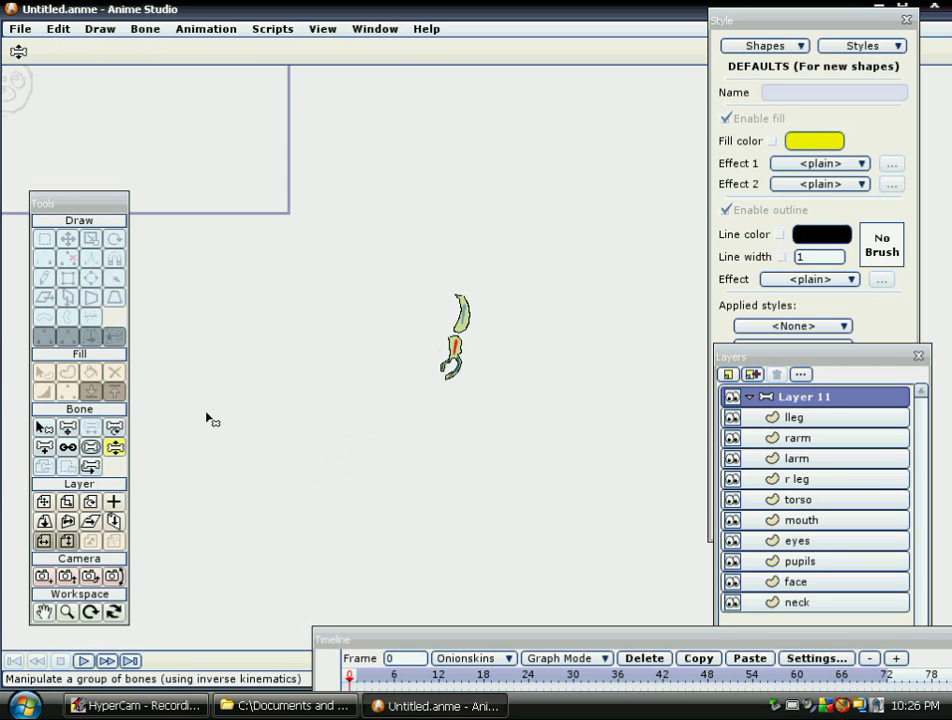
- Select the torso's bone and add a chained bone in the upper and the lower segment of the limb directly above the torso
scroll(134, 413, down, 2)
scroll(211, 440, down, 4)
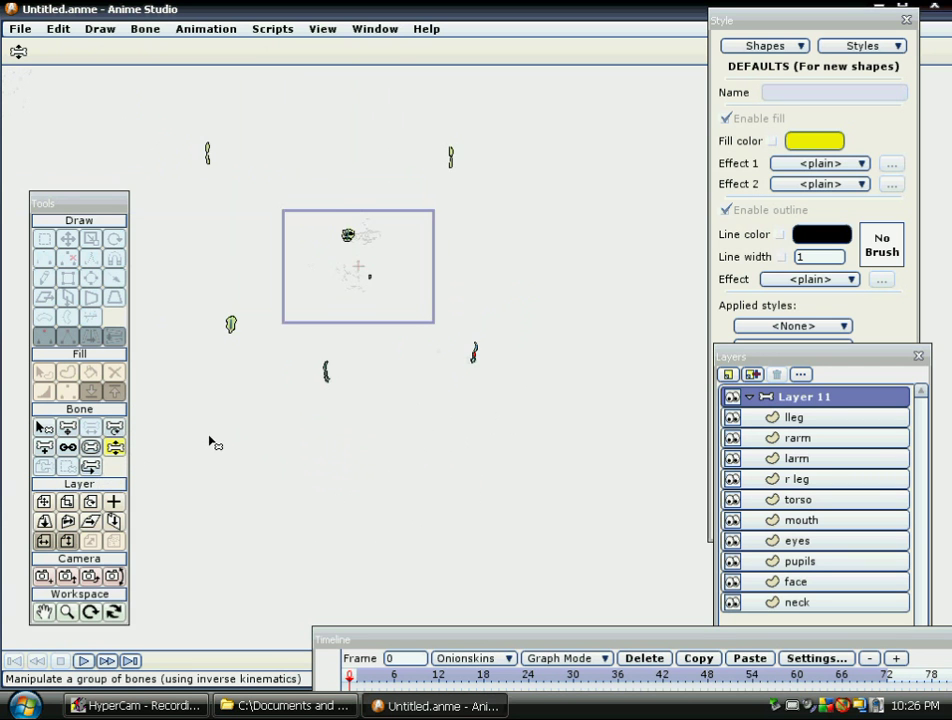
drag(227, 409, 284, 507)
click(44, 427)
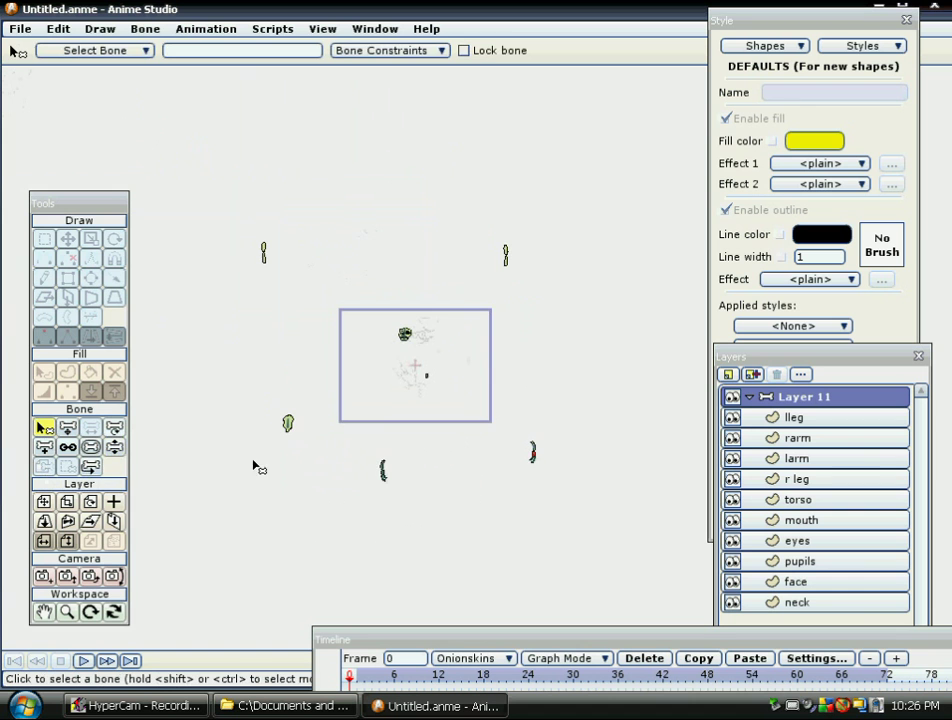
scroll(262, 458, up, 1)
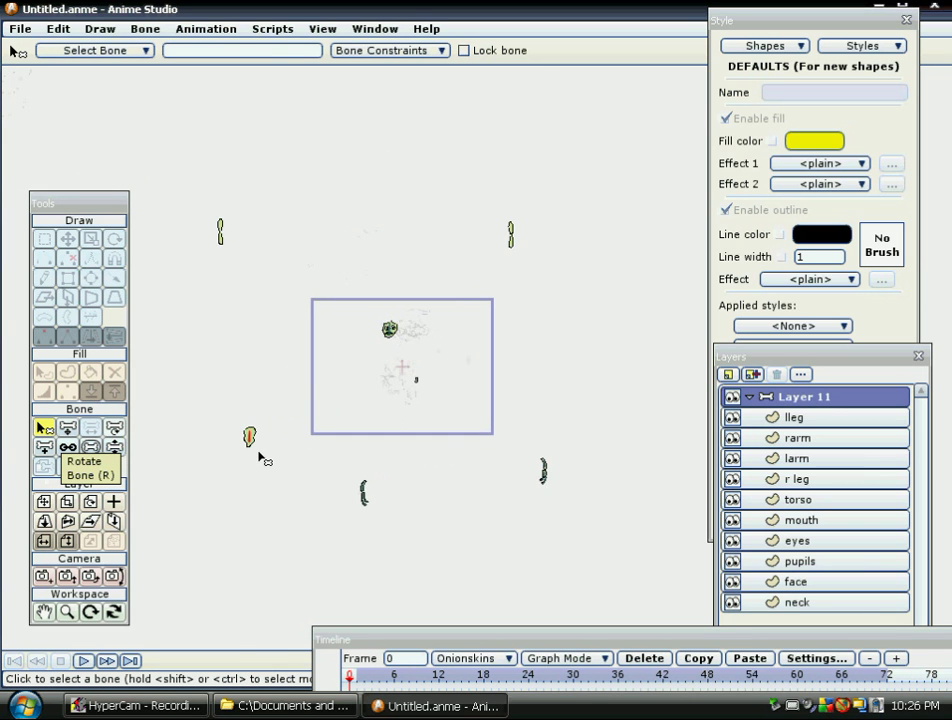
scroll(234, 380, up, 5)
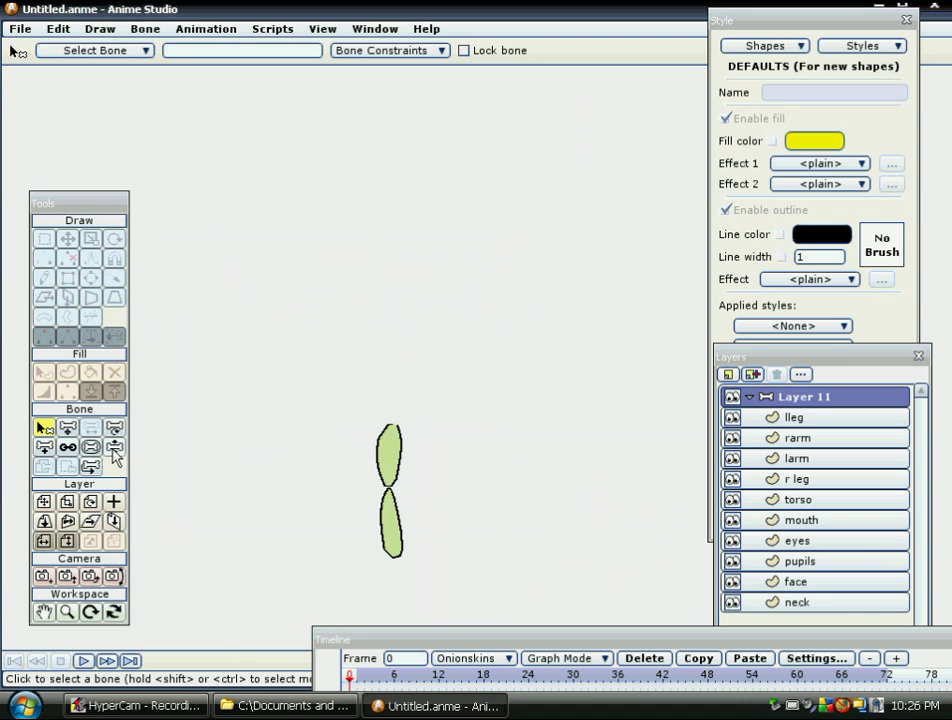
scroll(395, 330, up, 6)
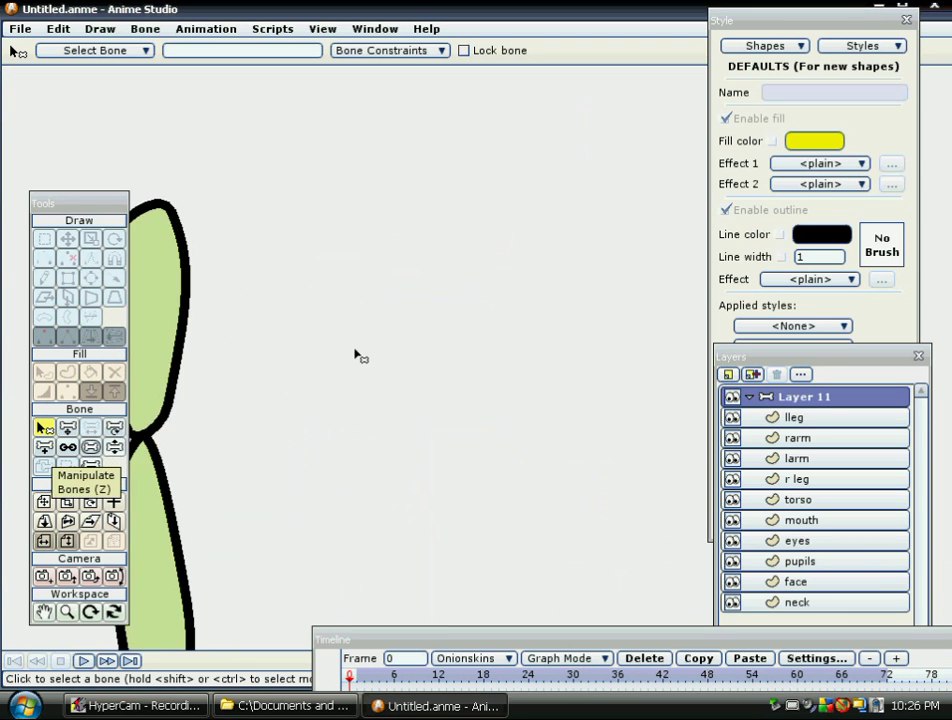
drag(355, 352, 532, 430)
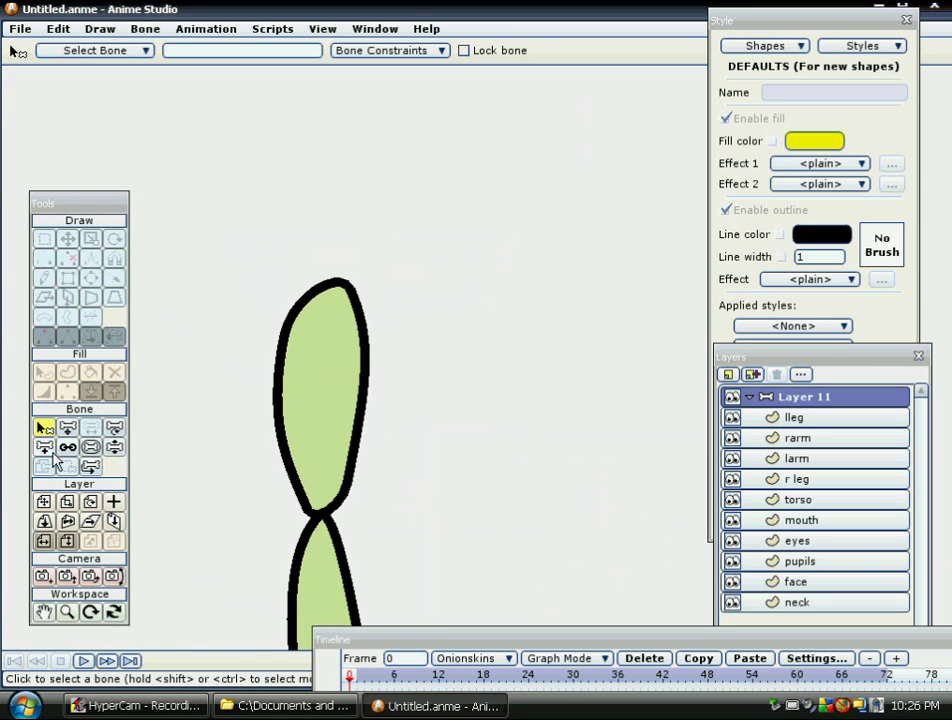
click(50, 451)
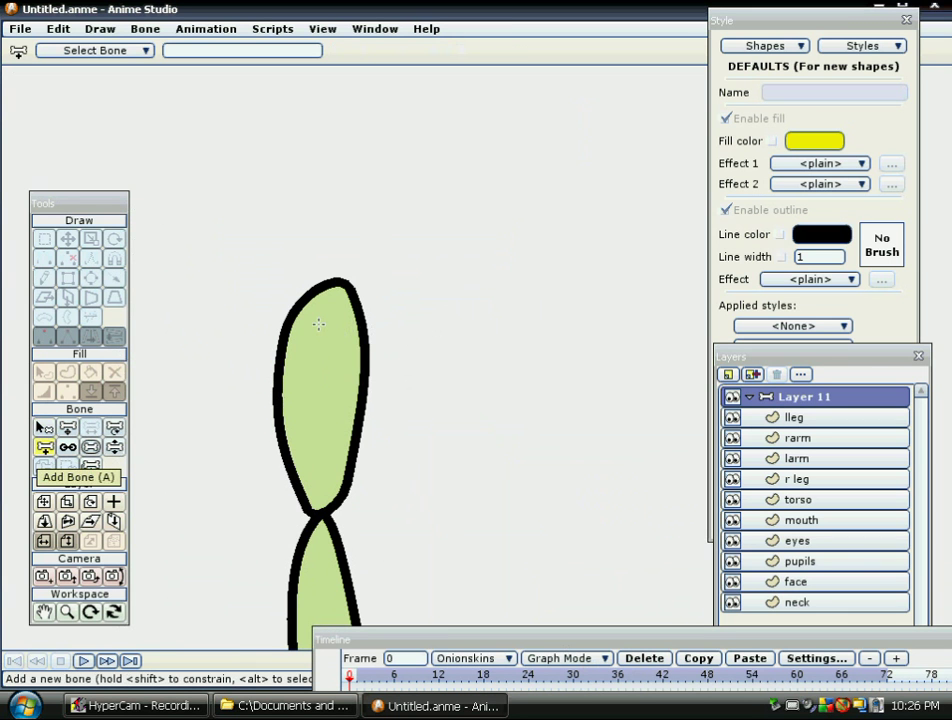
drag(318, 323, 314, 465)
scroll(315, 470, down, 3)
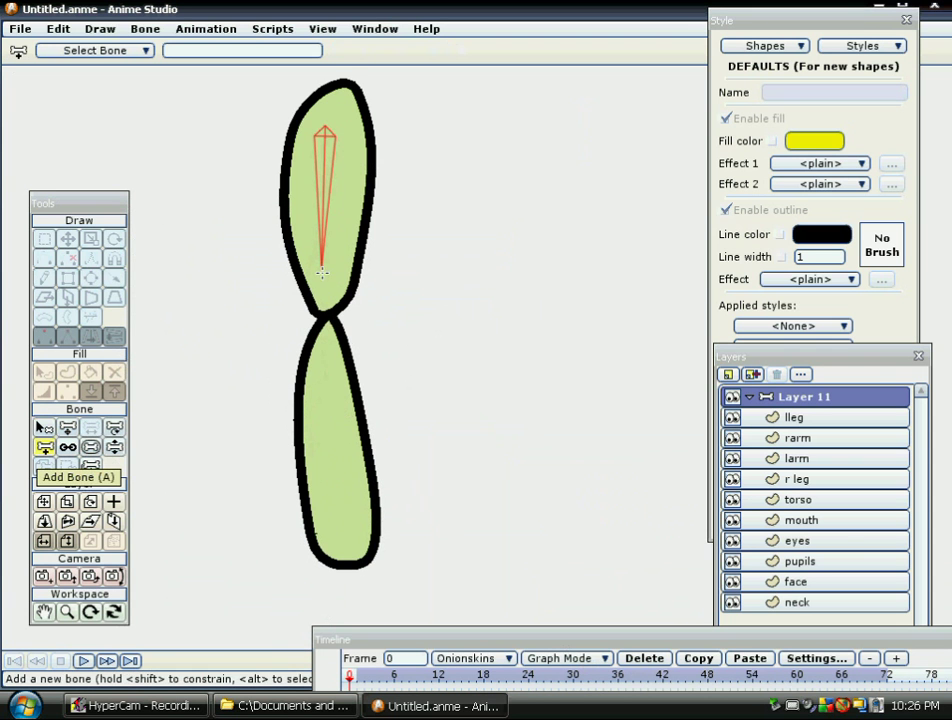
drag(316, 380, 337, 530)
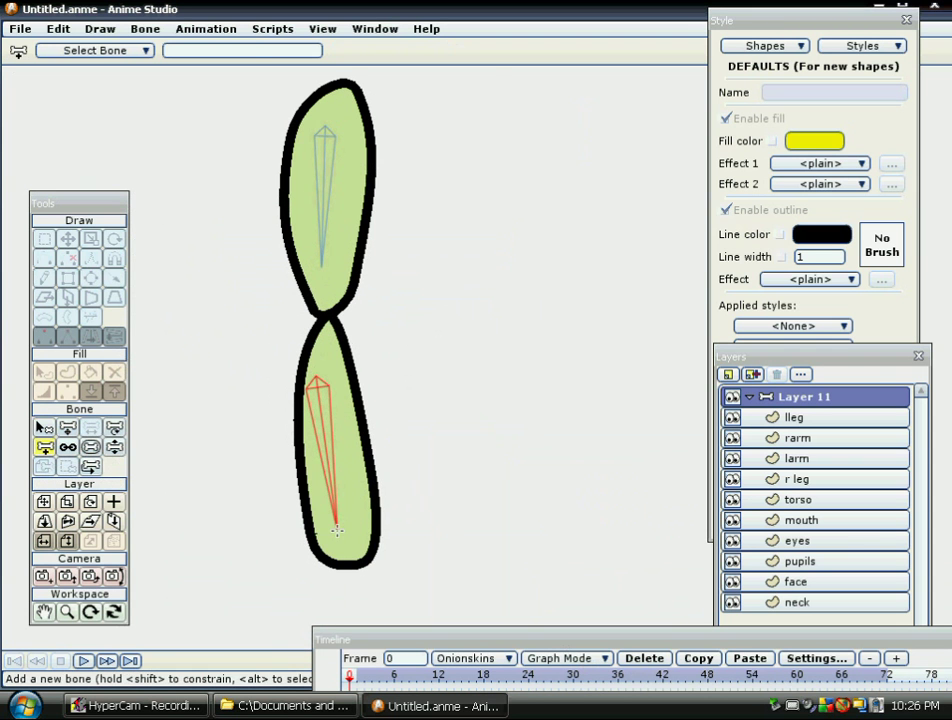
- Shrink the lower bone's strength until its influence fits inside the lower segment, and set the upper bone's strength to 0.0391
click(92, 448)
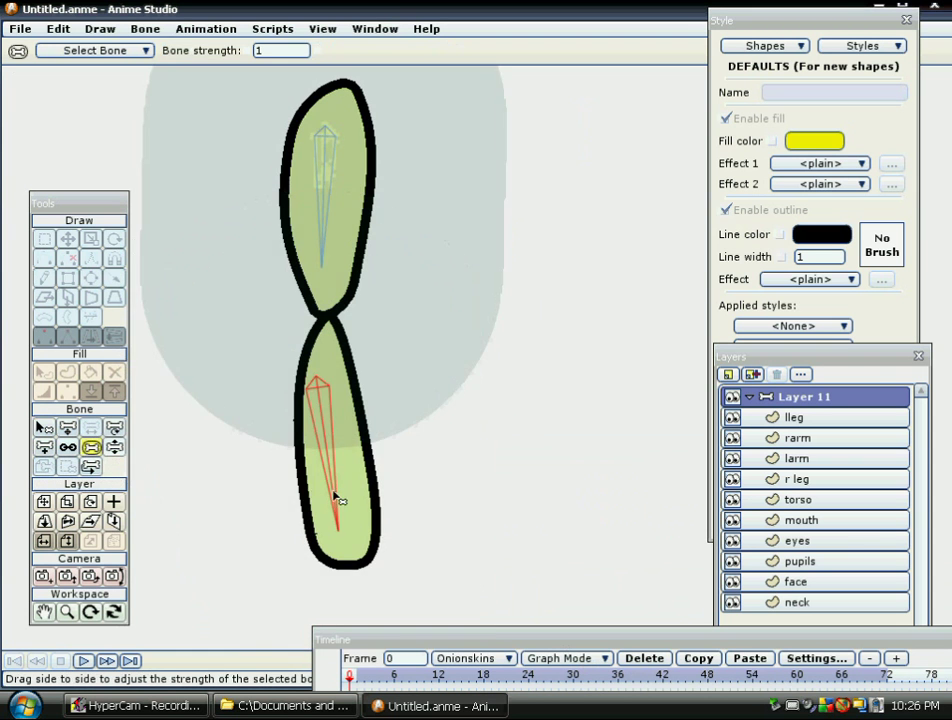
drag(330, 492, 317, 487)
drag(499, 155, 401, 201)
- Test-pose the lower segment, and lengthen the upper bone to 0.1460 so its tip reaches the joint between the two segments
click(115, 447)
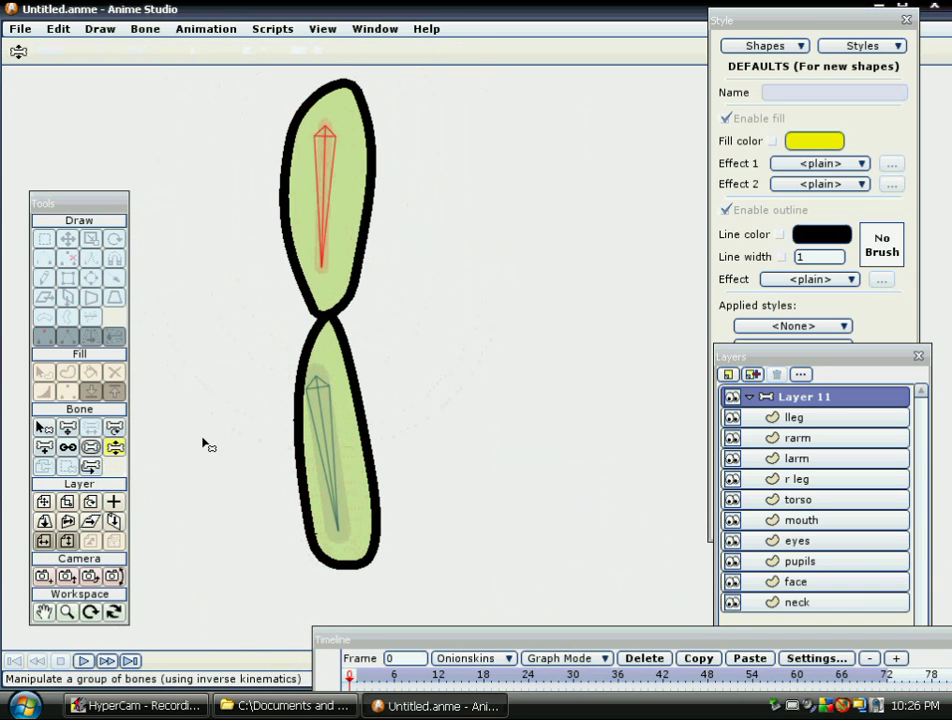
drag(343, 452, 360, 507)
click(69, 428)
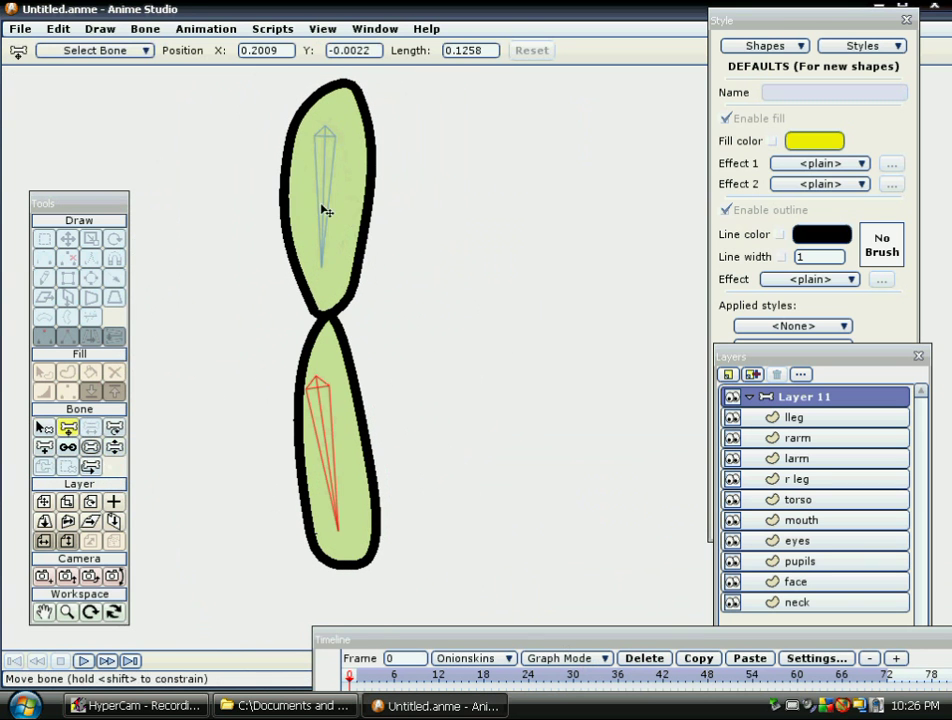
drag(326, 210, 323, 302)
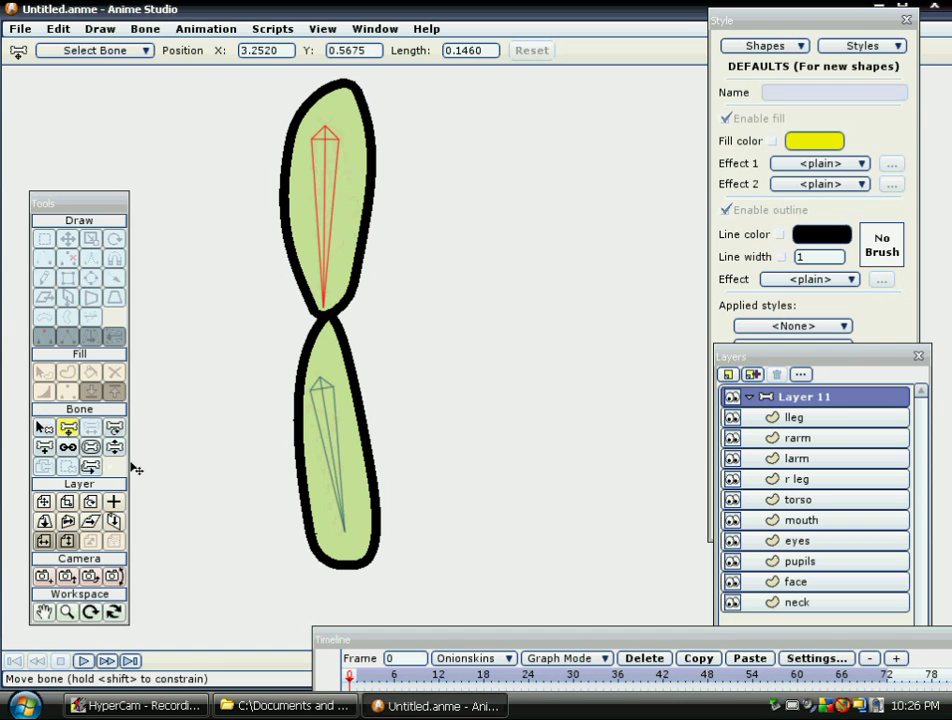
- Check the influence areas of both bones and test how the limb bends with Manipulate Bones
click(91, 447)
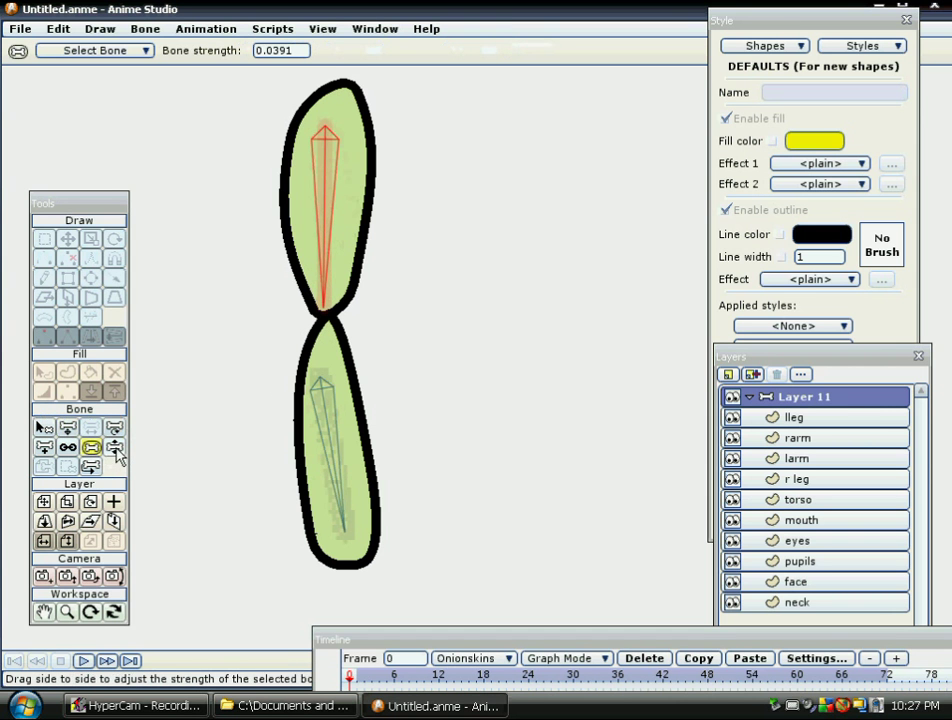
click(114, 447)
drag(340, 463, 314, 360)
drag(518, 405, 395, 555)
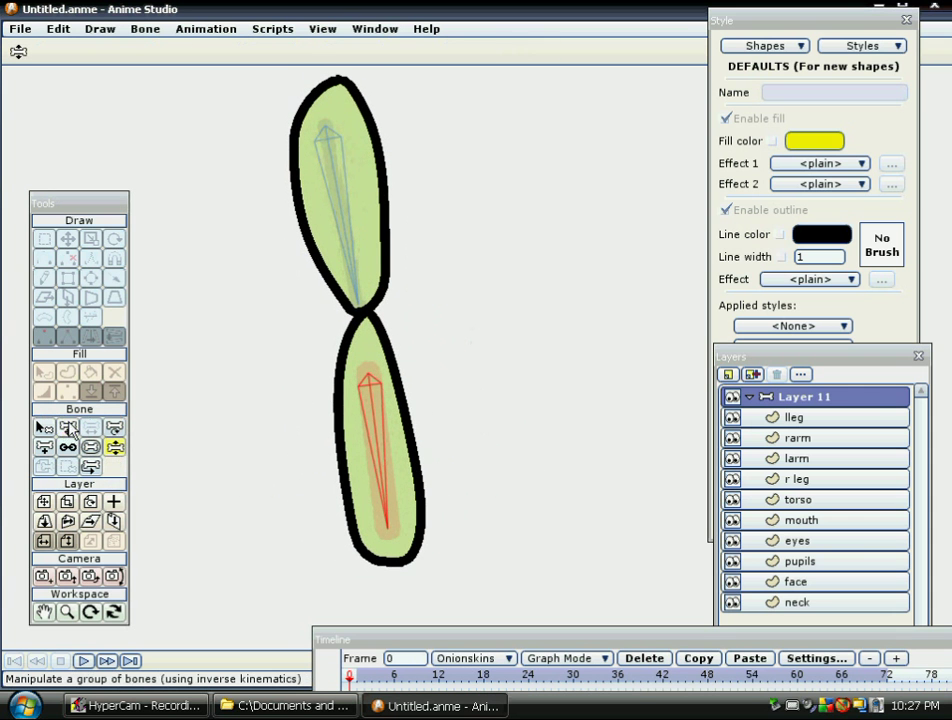
- Move the lower segment's bone up closer to the joint and test-pose the limb with Manipulate Bones
click(68, 428)
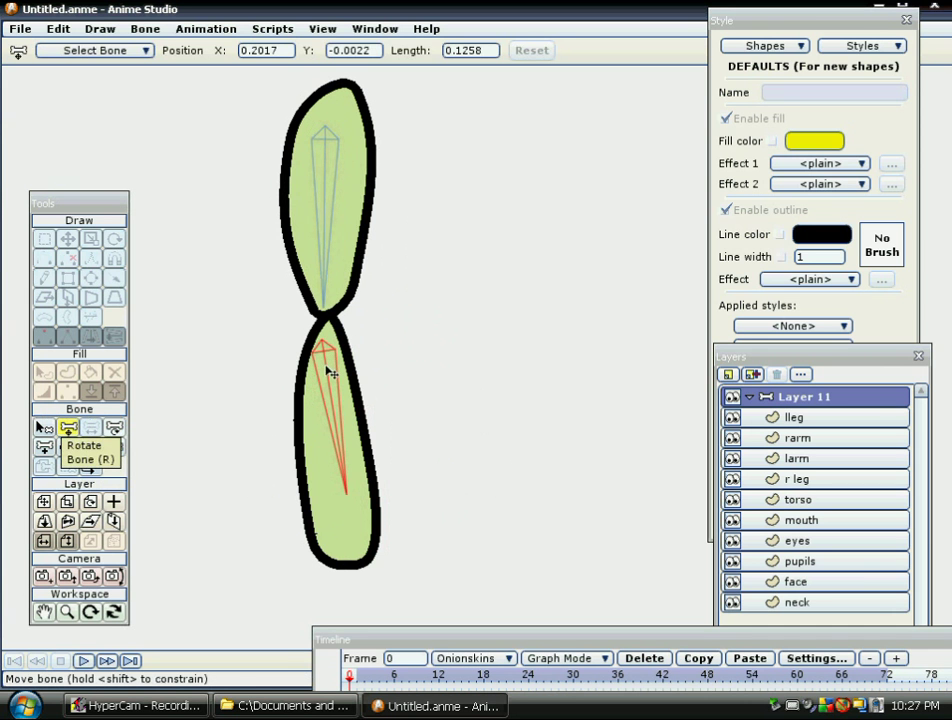
click(114, 447)
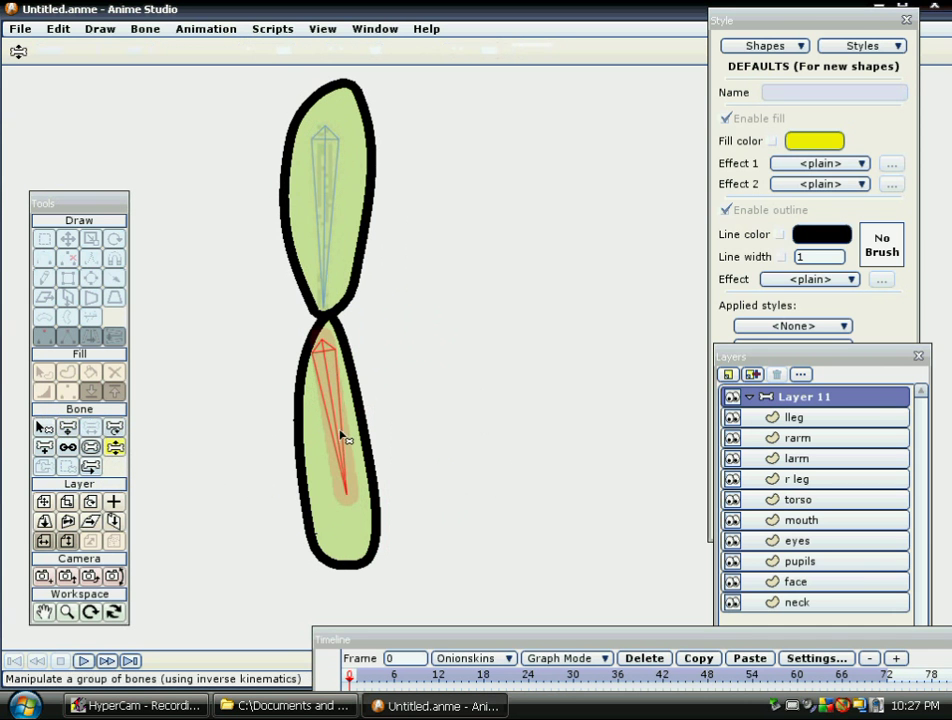
drag(334, 436, 305, 660)
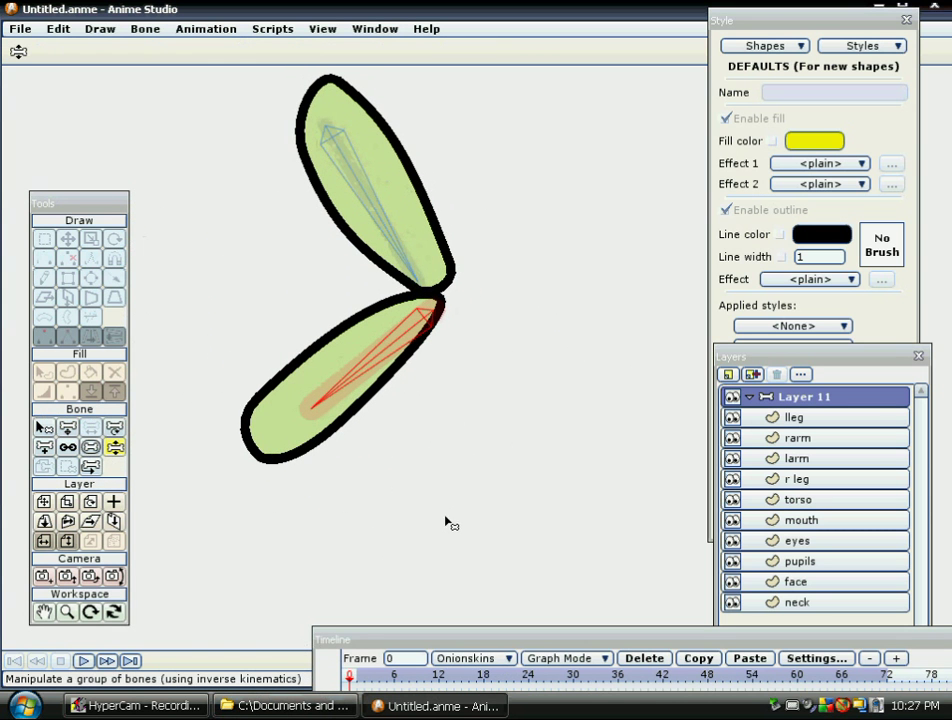
- Select the torso bone as the parent for the remaining limb's bones
scroll(421, 463, up, 3)
scroll(365, 465, down, 8)
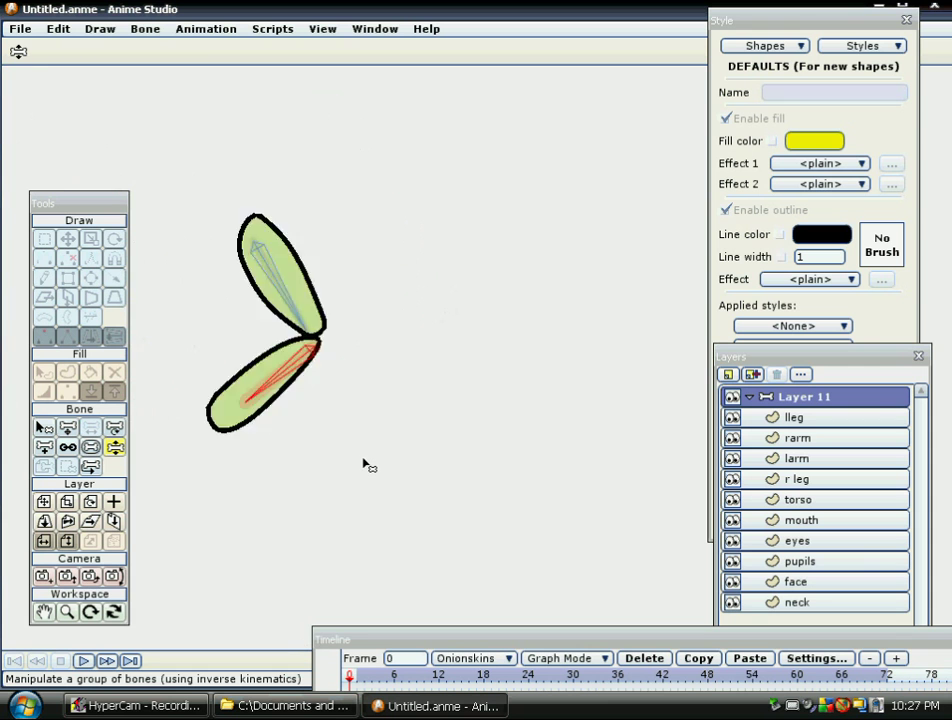
drag(545, 413, 343, 286)
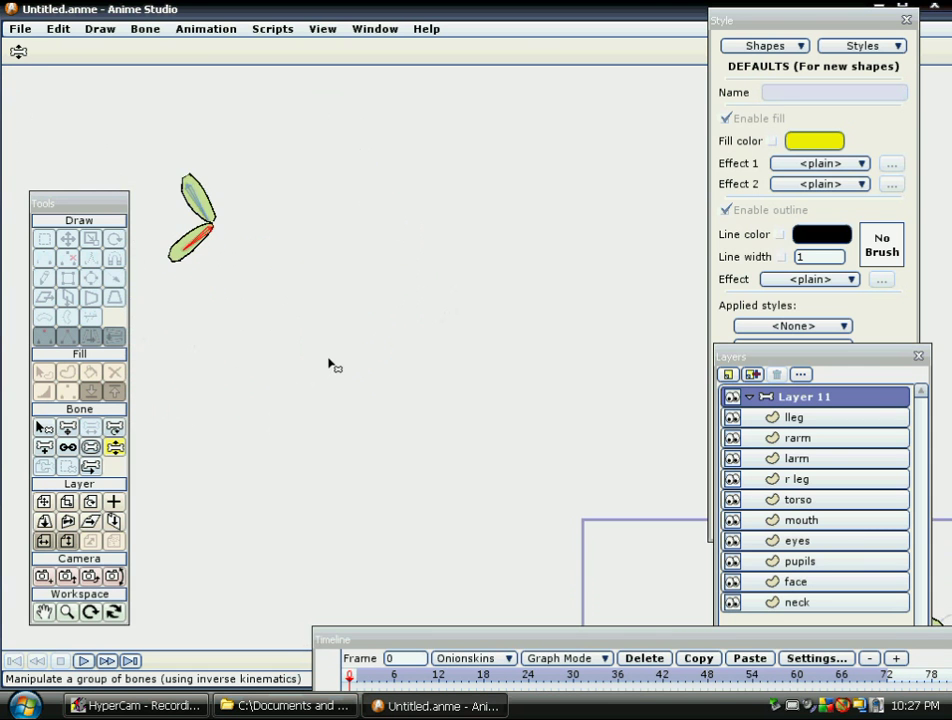
scroll(357, 437, up, 2)
drag(357, 437, 376, 376)
scroll(376, 376, down, 8)
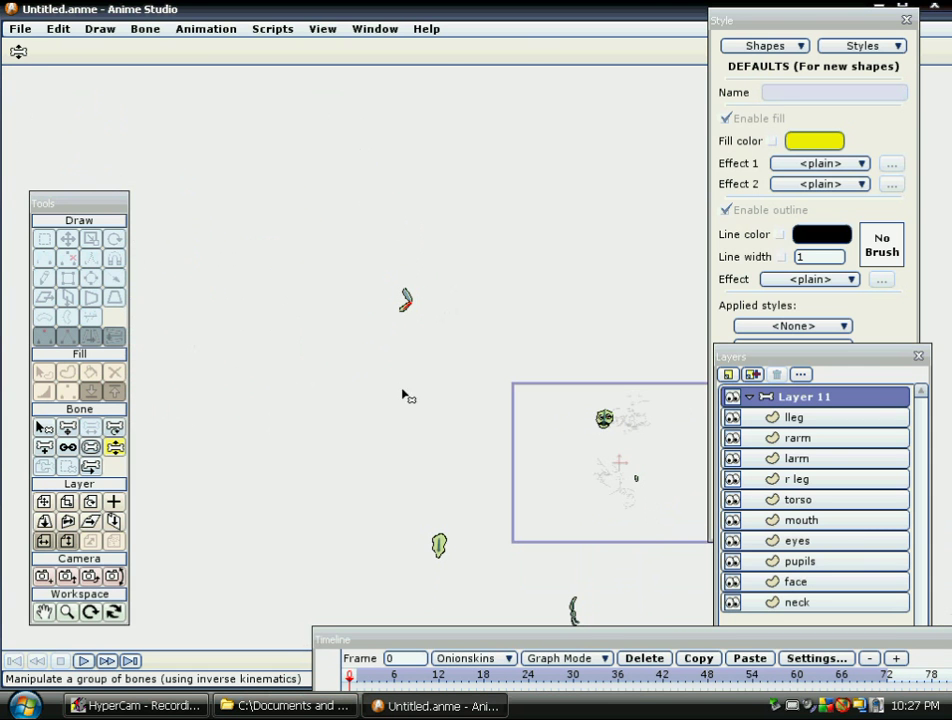
click(45, 429)
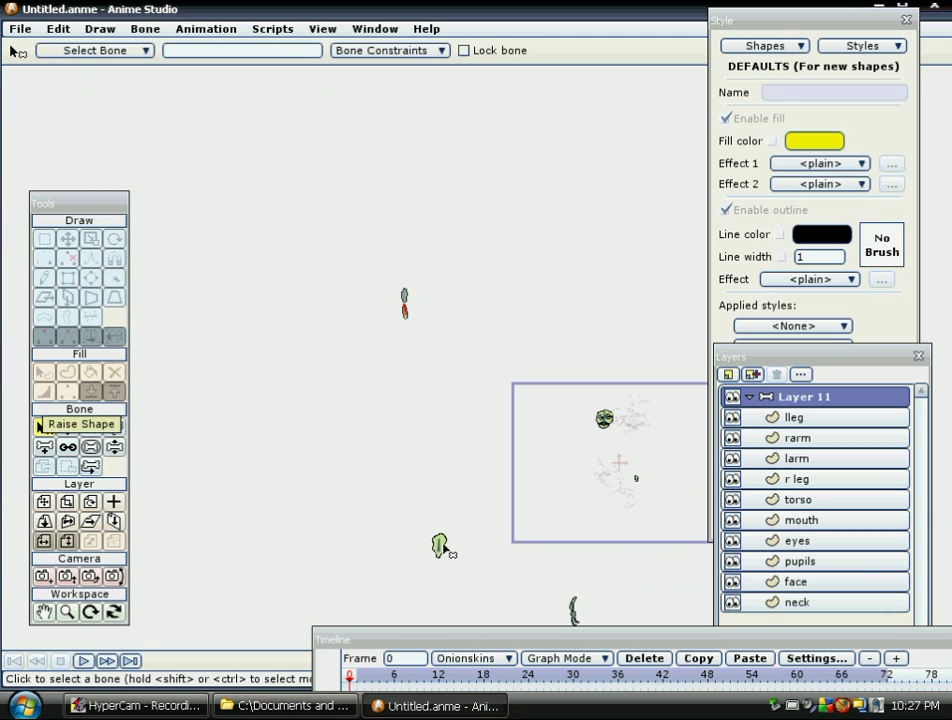
drag(508, 390, 211, 353)
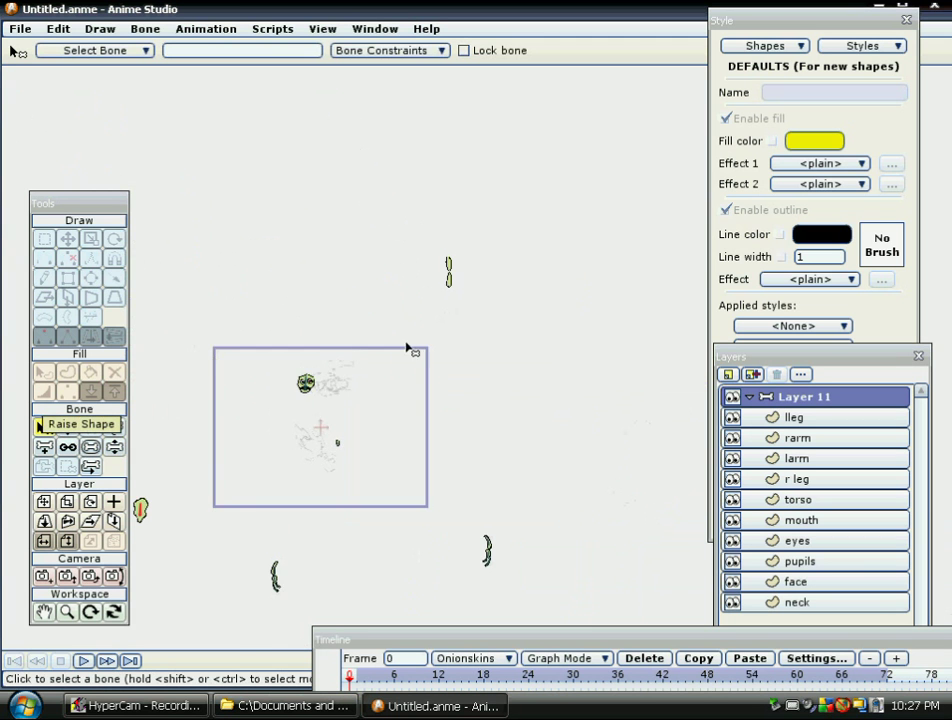
- Add one bone along the upper segment and a second along the lower segment of the remaining unrigged leg
drag(441, 323, 368, 360)
scroll(350, 509, up, 3)
scroll(368, 360, up, 4)
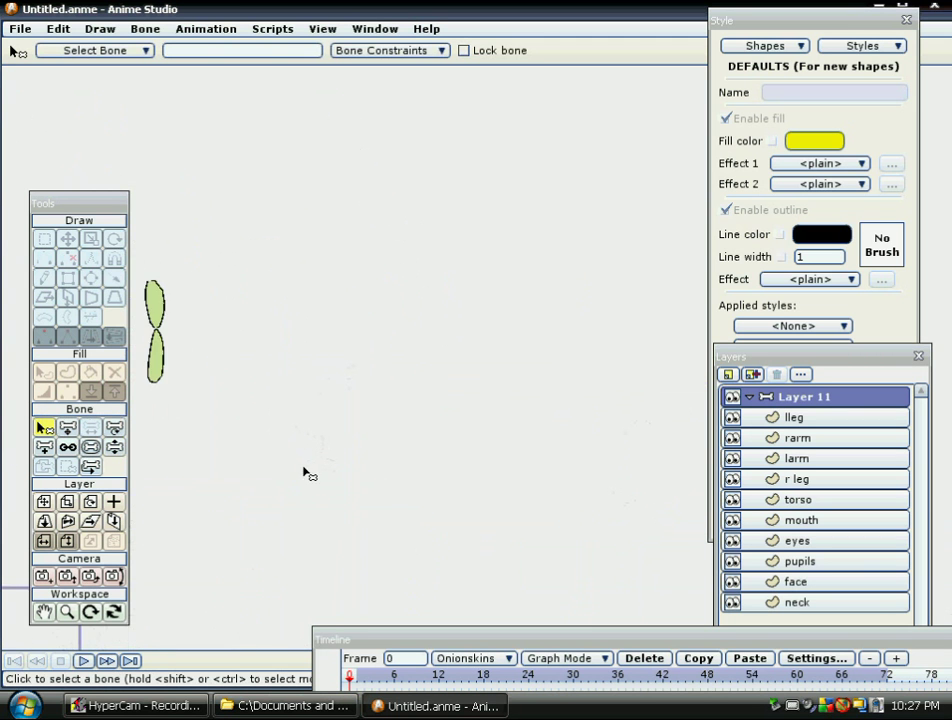
drag(305, 440, 466, 479)
scroll(466, 479, up, 3)
drag(321, 342, 464, 516)
scroll(466, 520, up, 5)
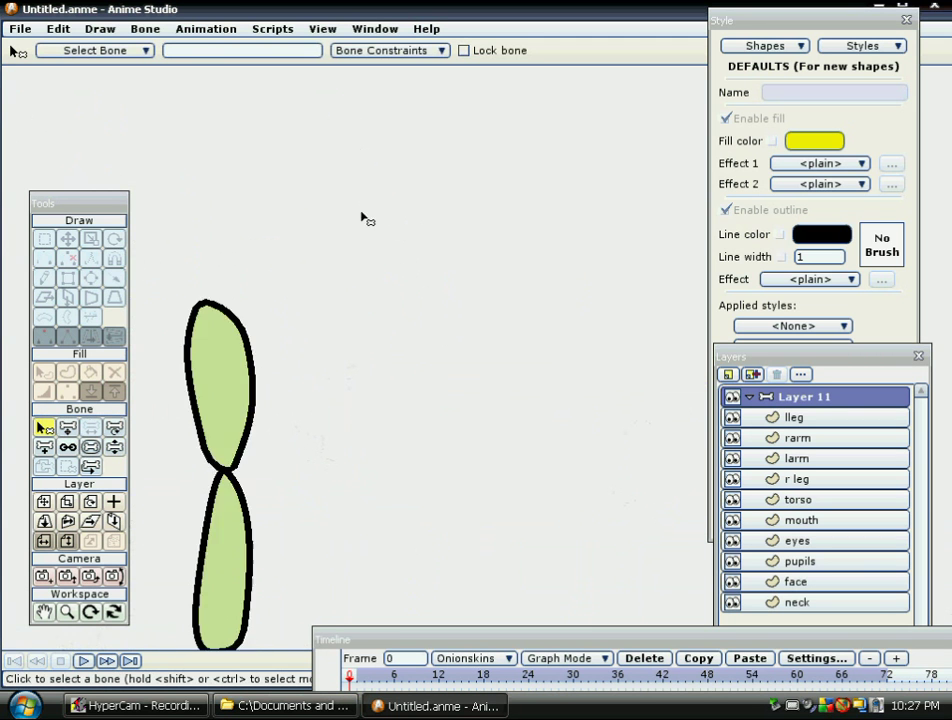
drag(403, 388, 620, 312)
scroll(611, 318, up, 2)
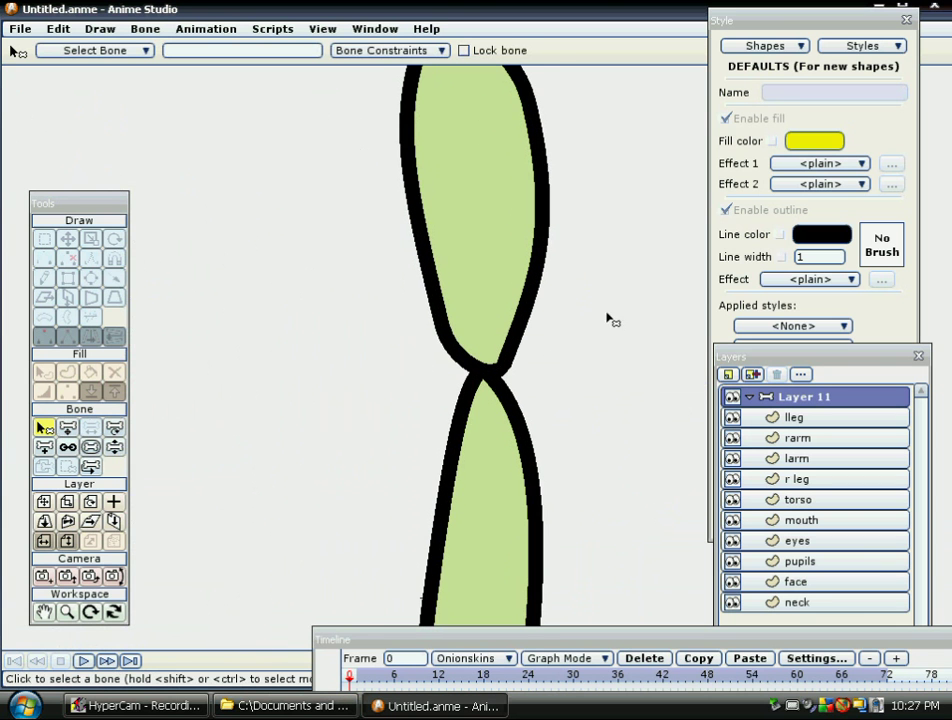
drag(355, 384, 321, 420)
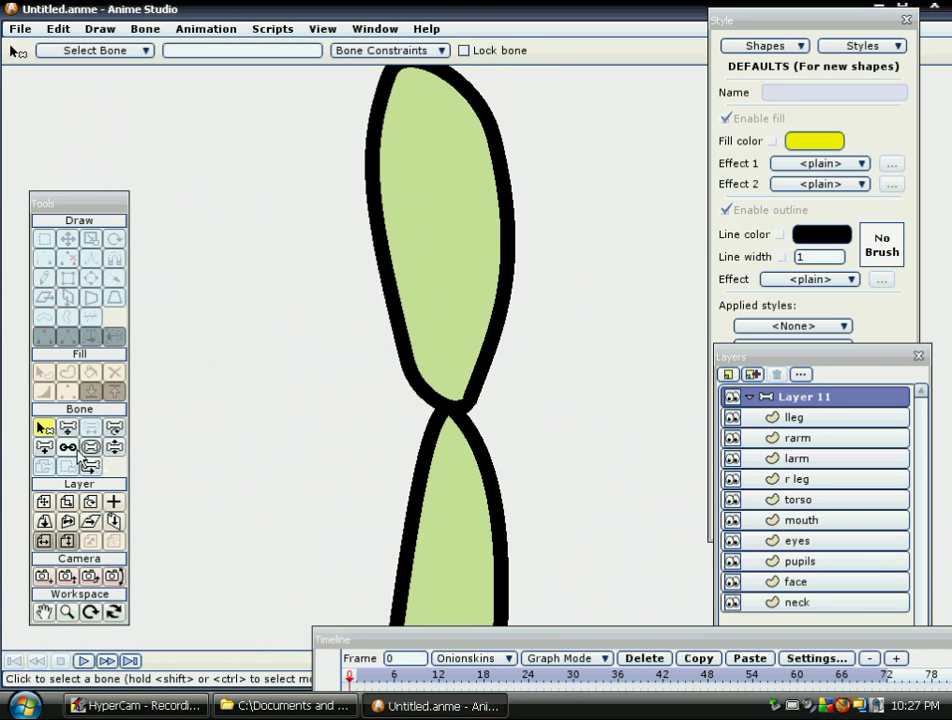
click(44, 448)
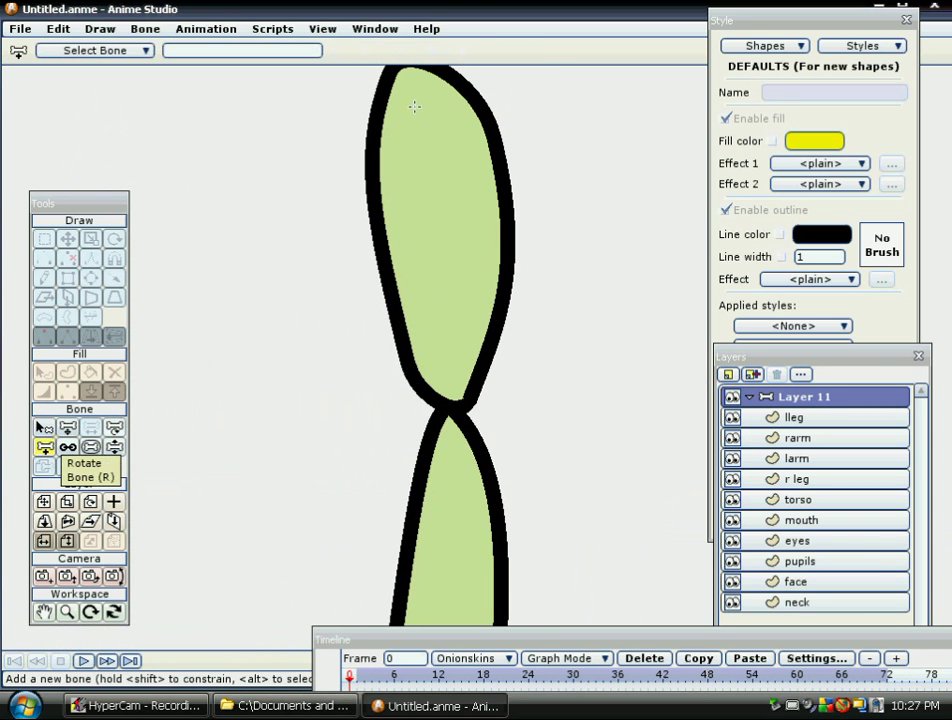
drag(414, 107, 447, 360)
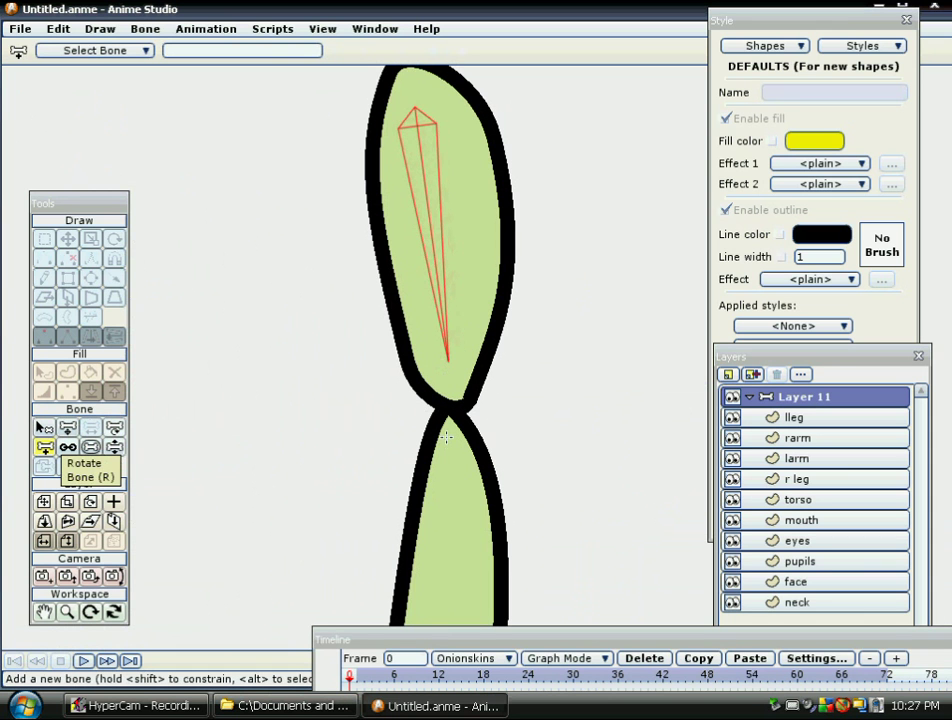
drag(446, 438, 448, 686)
scroll(565, 435, down, 2)
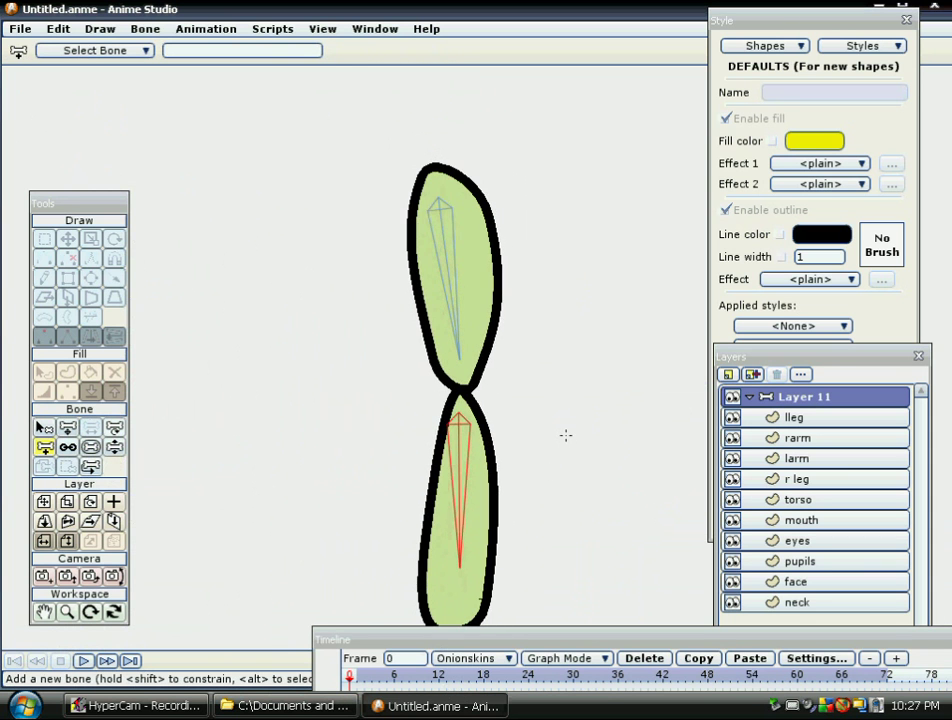
- Shrink the strength of both new leg bones to fit inside their segments, setting the lower bone's strength to 0.0586
click(91, 449)
drag(573, 168, 469, 286)
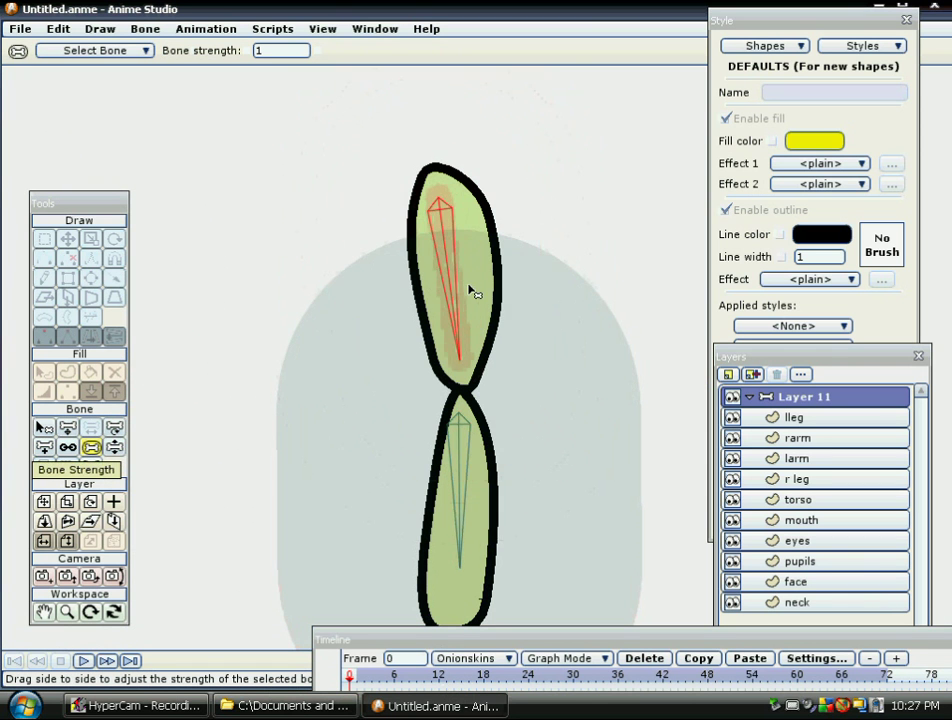
drag(533, 472, 514, 478)
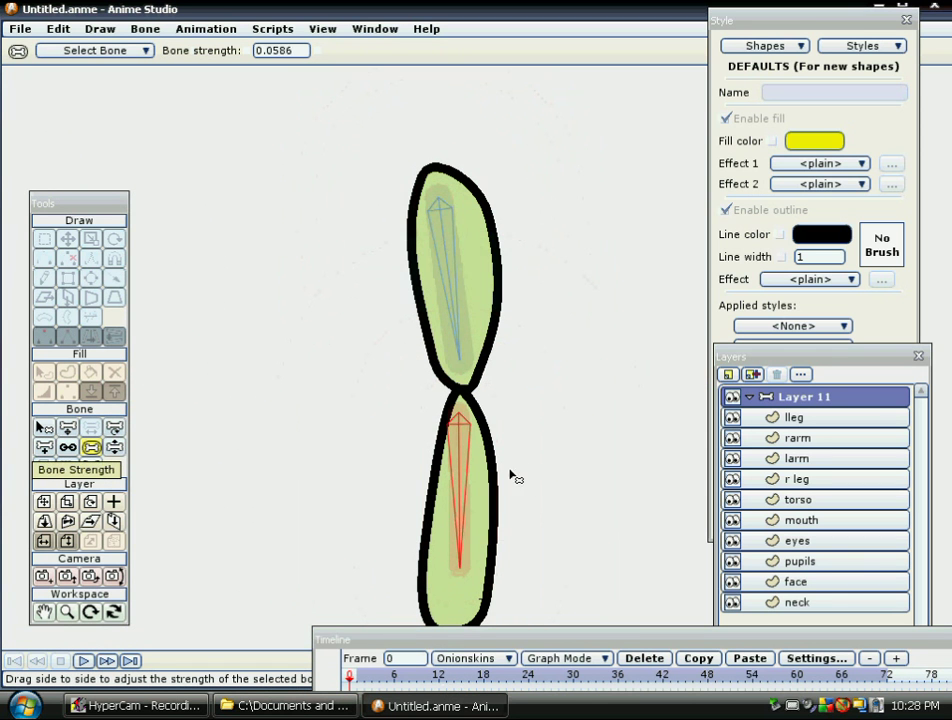
- Test how the newly rigged leg bends at its joint with Manipulate Bones
click(114, 448)
drag(431, 535, 604, 384)
drag(463, 253, 436, 300)
scroll(312, 493, up, 4)
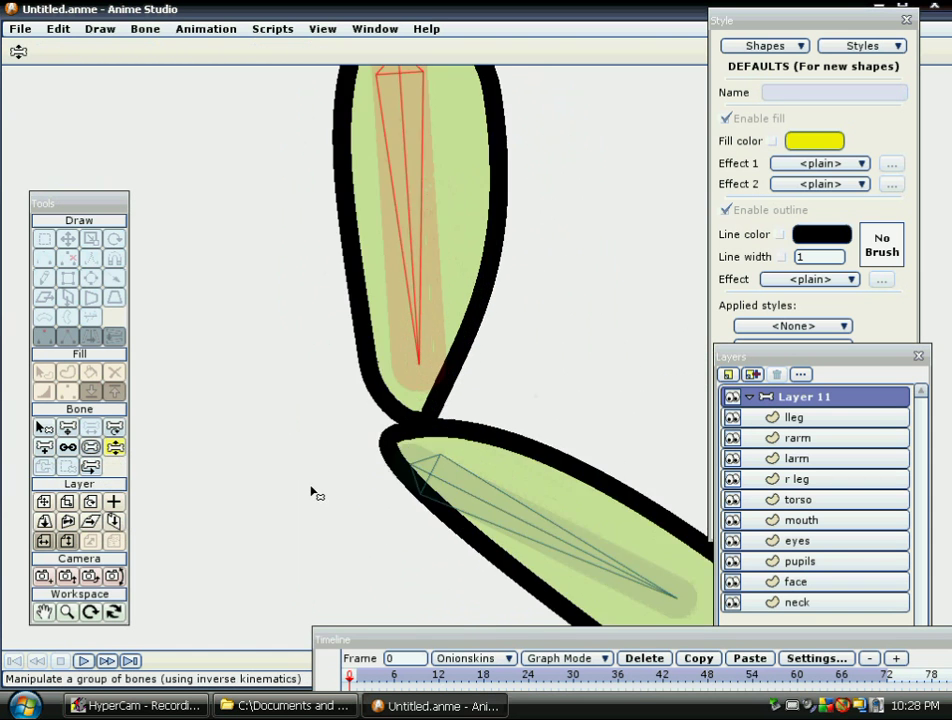
- Move the timeline to frame 1, keeping the Timeline window clear of the character parts
scroll(312, 489, down, 20)
scroll(312, 488, up, 4)
scroll(312, 497, up, 5)
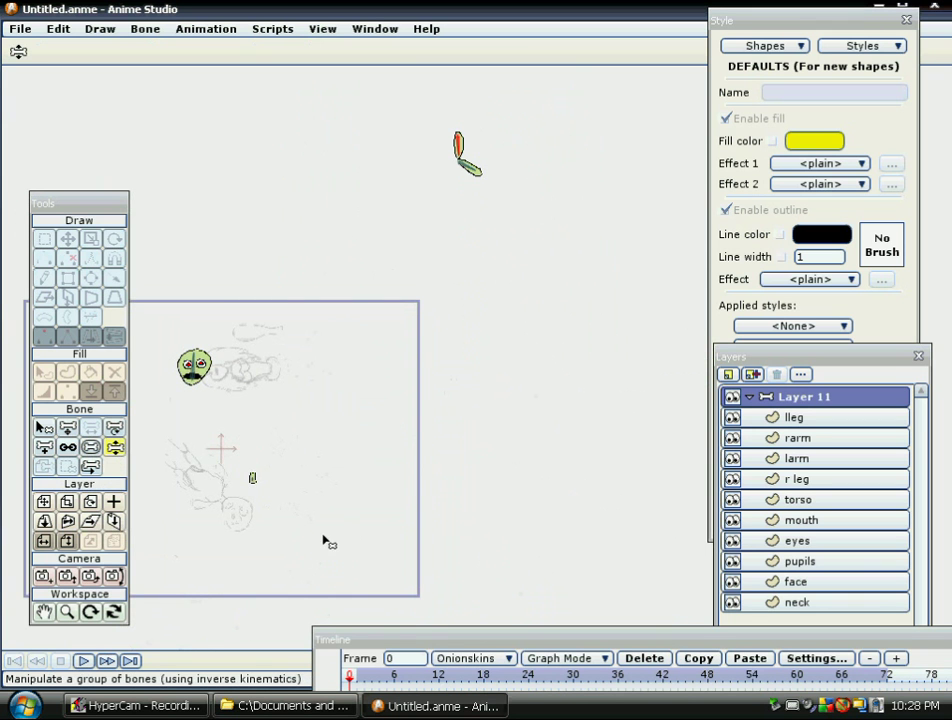
scroll(382, 600, down, 3)
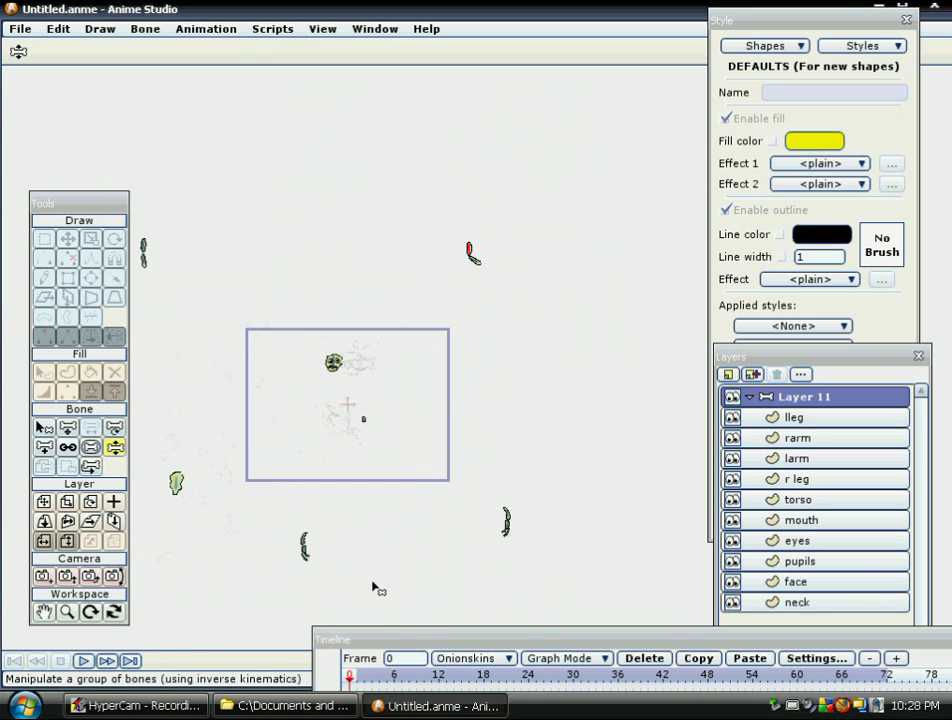
drag(412, 641, 237, 527)
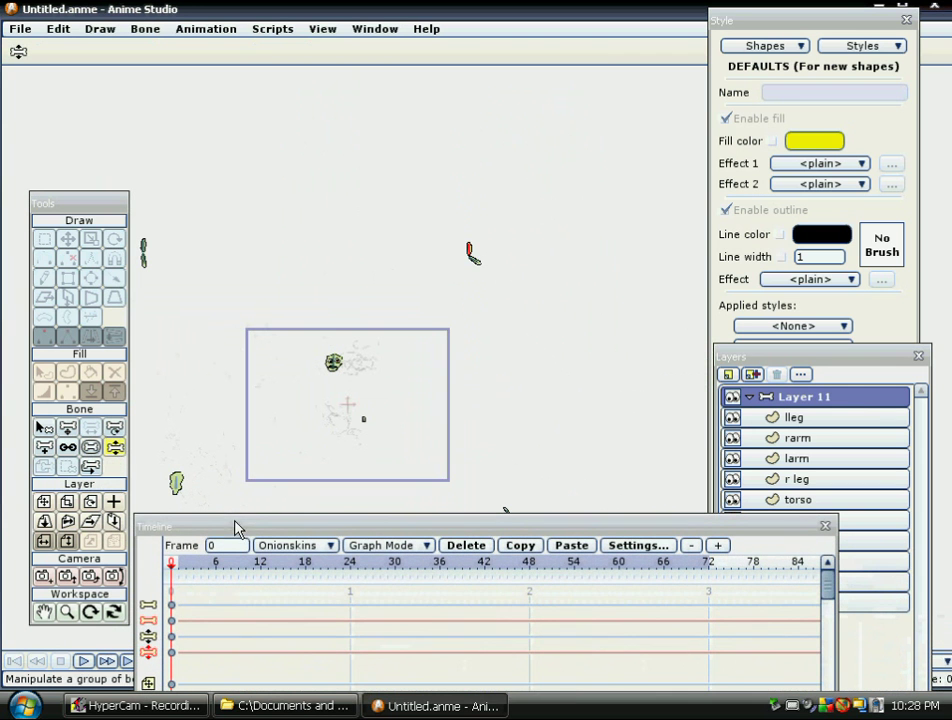
drag(174, 573, 179, 573)
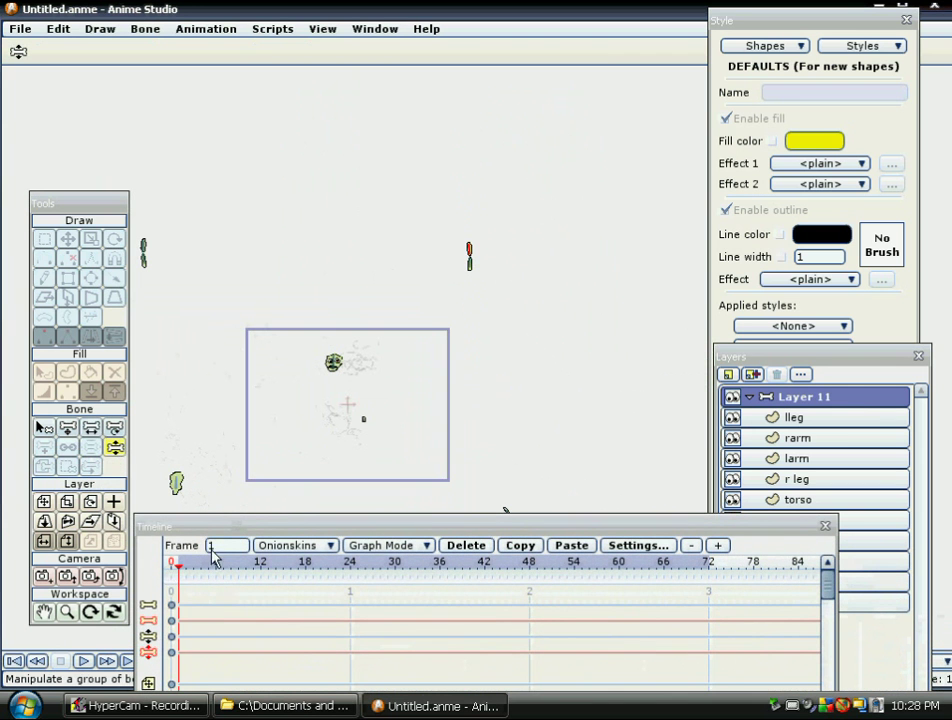
drag(302, 534, 295, 643)
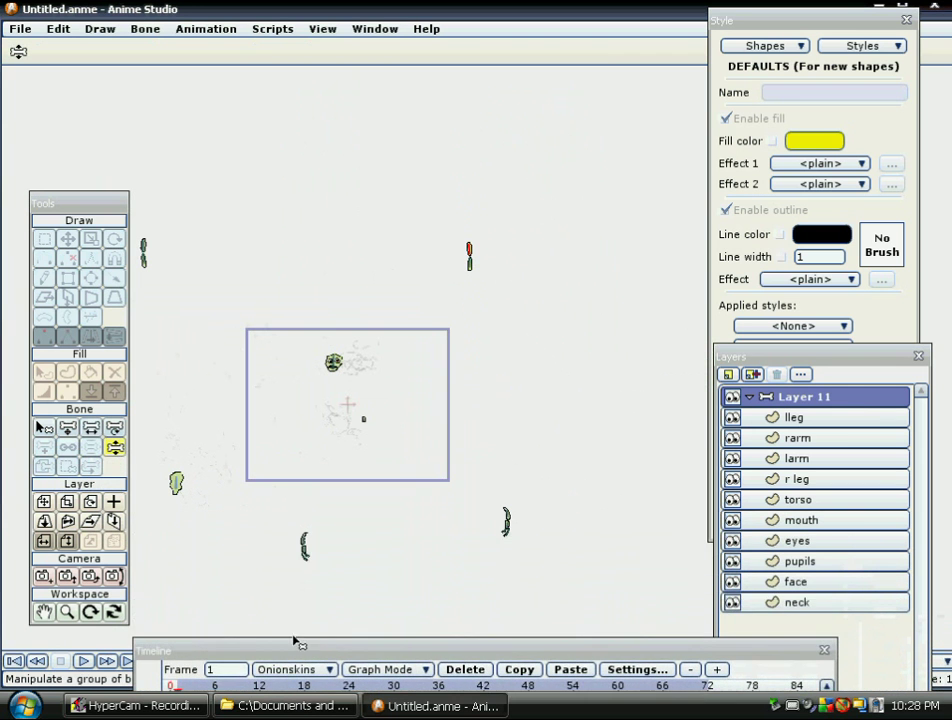
- Shift the torso bone slightly, then move the neck bone onto the torso and the head bone onto the neck
click(68, 428)
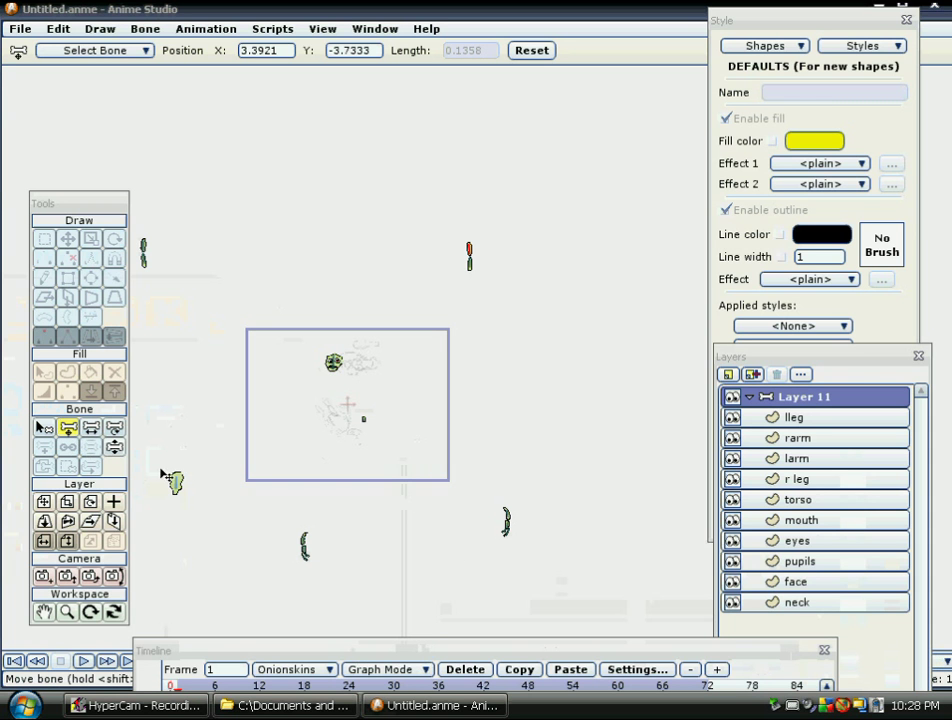
mouse_move(178, 486)
mouse_down()
mouse_move(210, 487)
mouse_move(193, 485)
mouse_up()
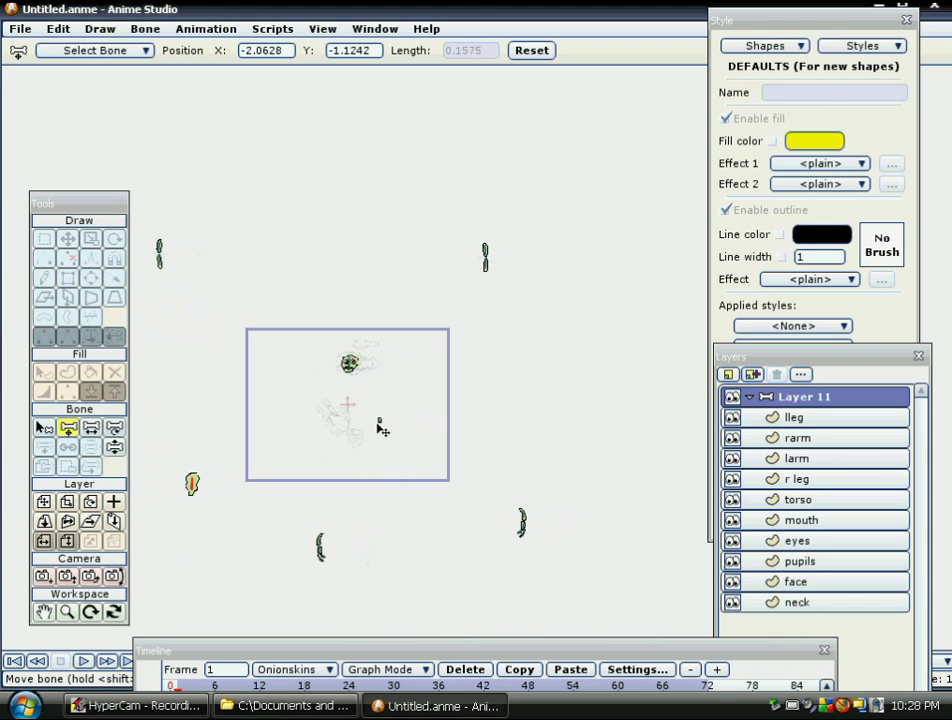
drag(383, 425, 194, 470)
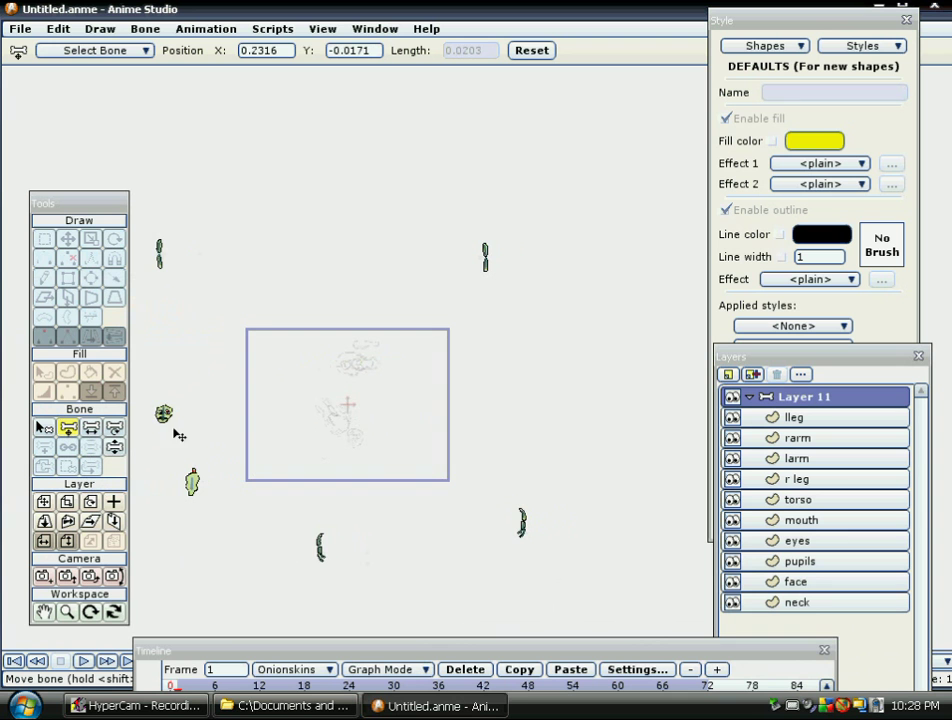
drag(167, 419, 196, 462)
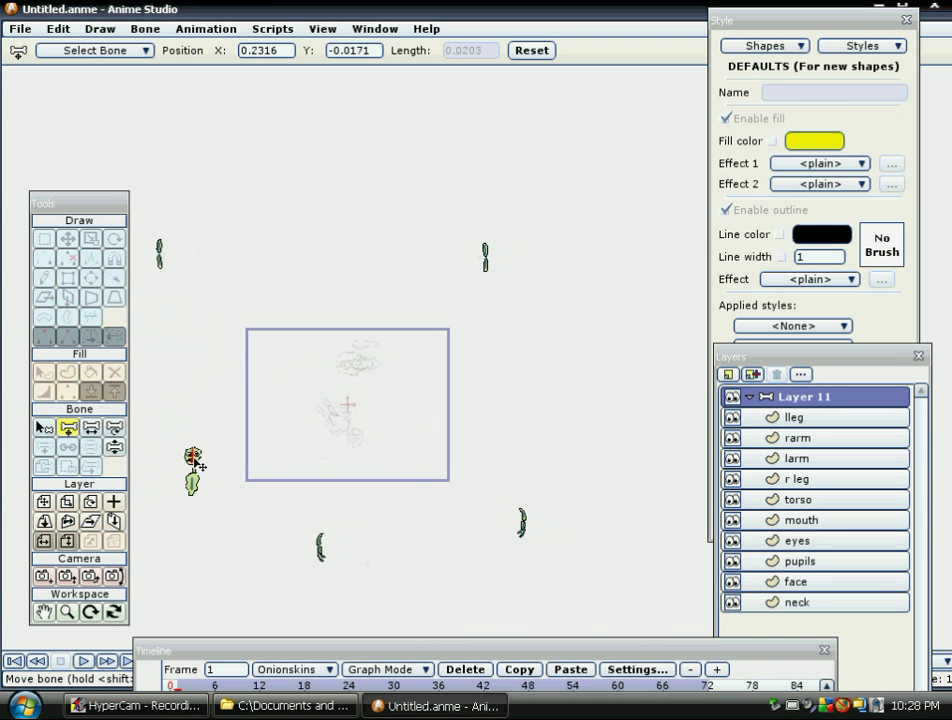
- Move both arms' bones to the torso's shoulders and both legs' bones to its hips to assemble the character
drag(234, 340, 303, 278)
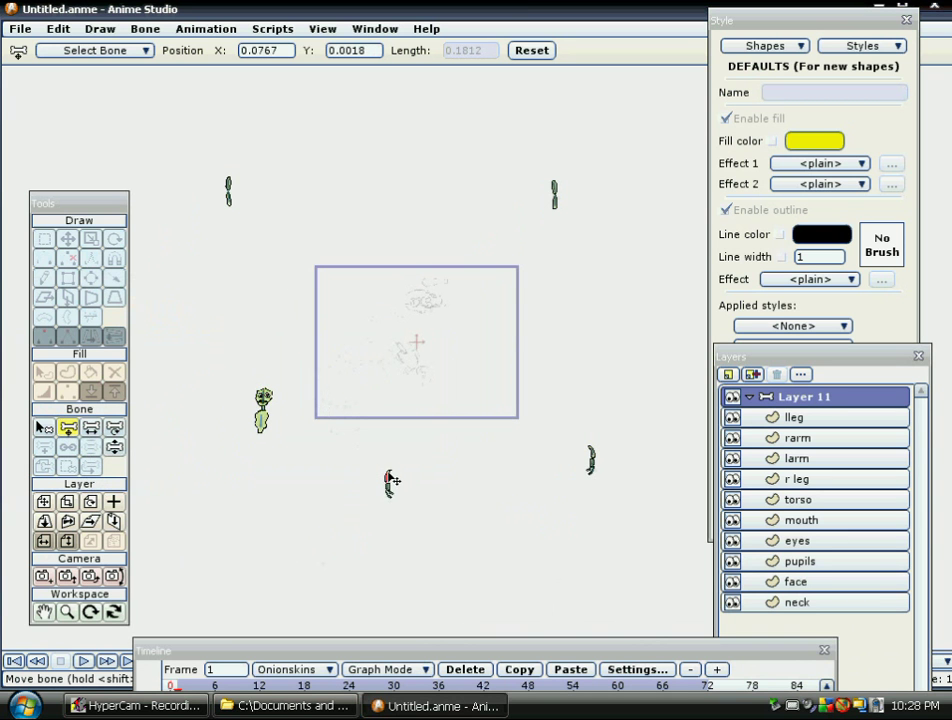
drag(395, 480, 253, 418)
drag(592, 456, 273, 417)
drag(533, 213, 264, 437)
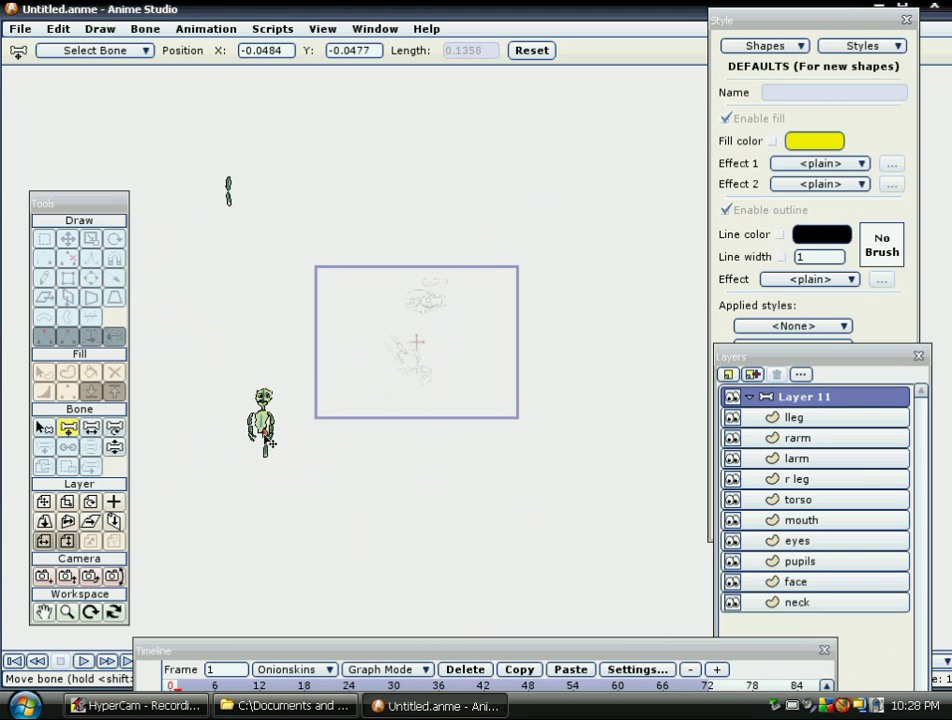
drag(231, 189, 264, 460)
click(258, 436)
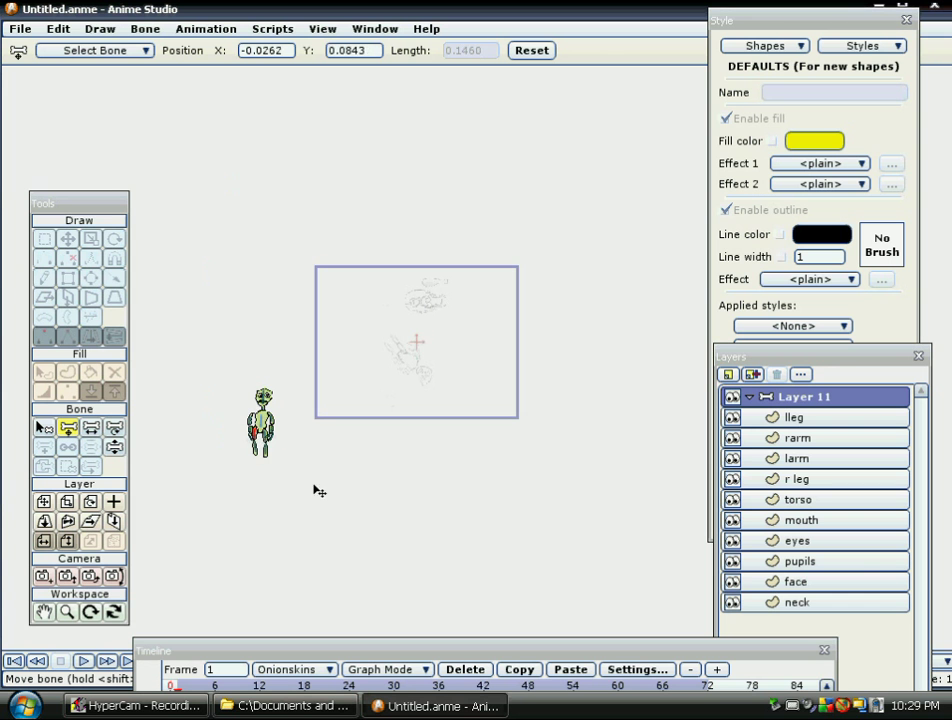
- Nudge the right-hand forearm bone up to about X 0.1477, Y -0.0102 and shift its upper arm bone slightly toward the torso
scroll(321, 476, up, 10)
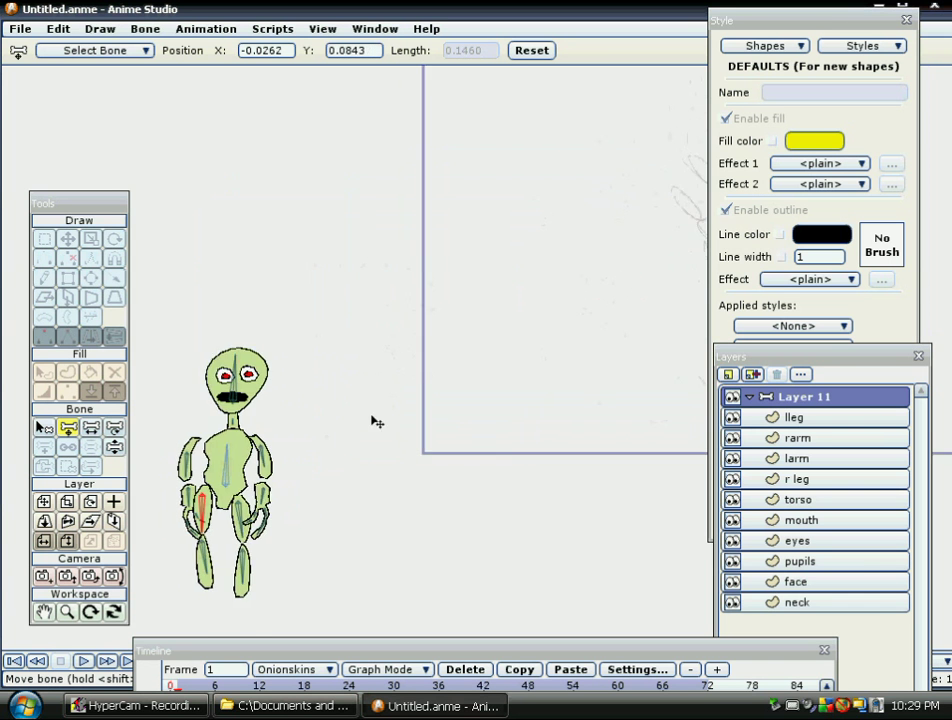
scroll(521, 272, down, 3)
scroll(558, 279, up, 5)
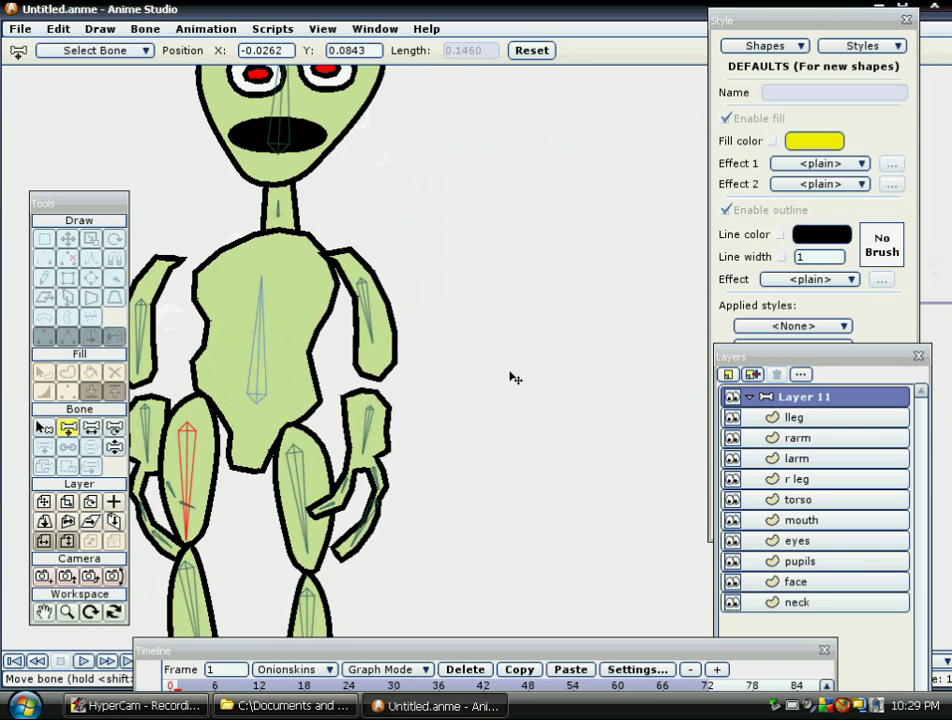
scroll(395, 430, up, 2)
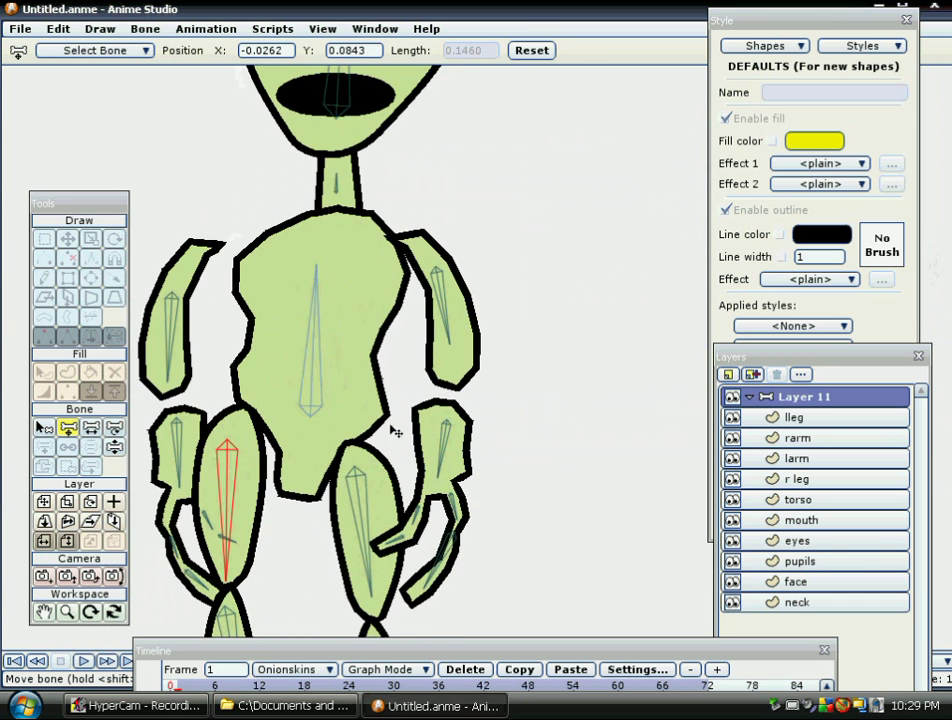
click(450, 428)
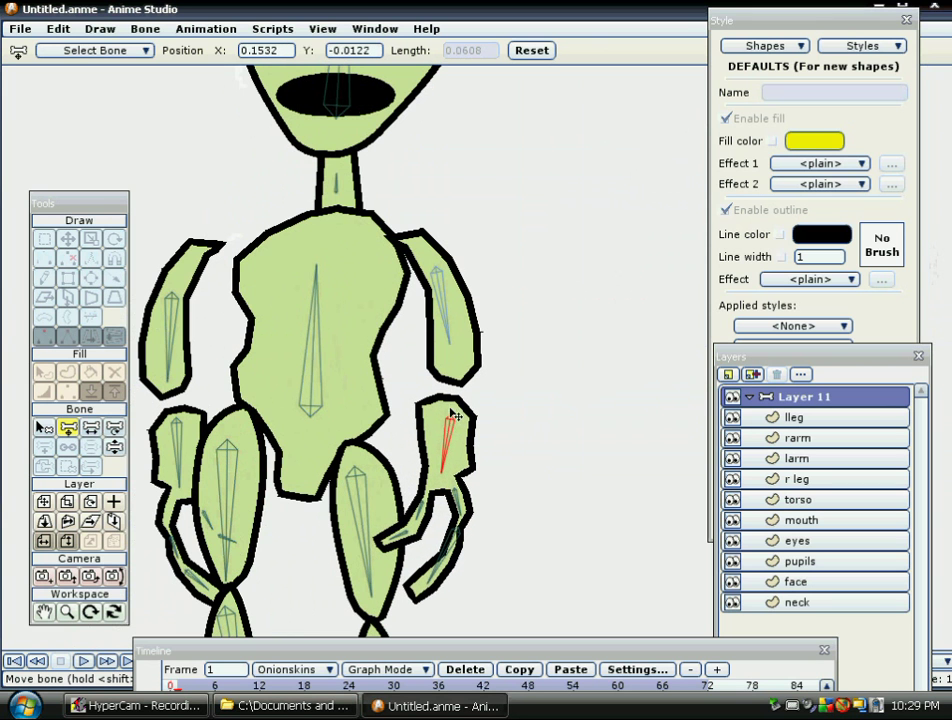
drag(450, 428, 450, 422)
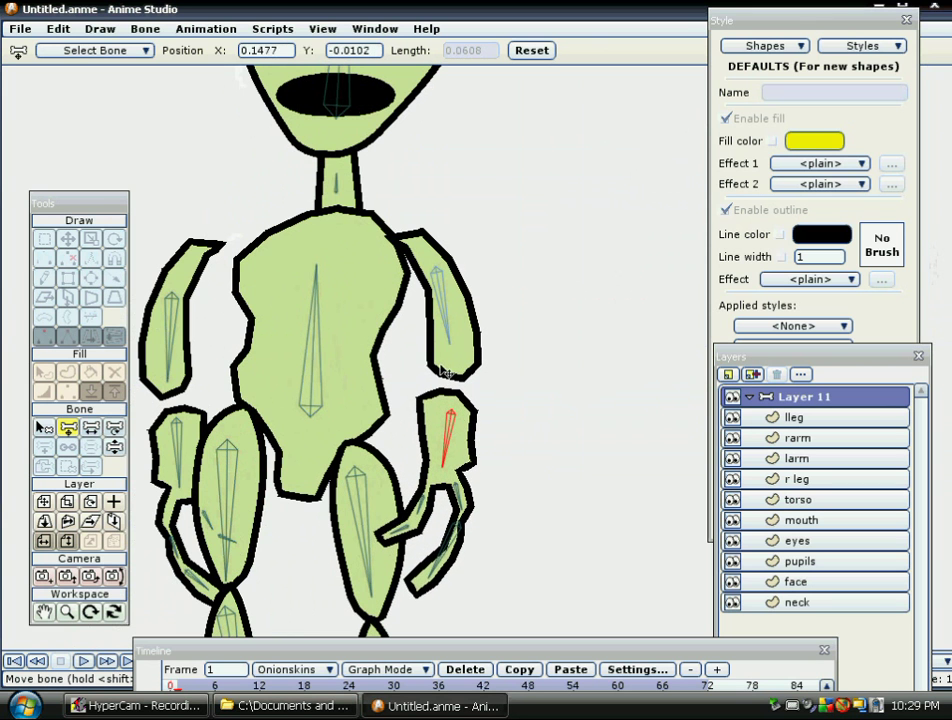
click(446, 314)
mouse_move(445, 313)
mouse_down()
mouse_move(446, 328)
mouse_move(442, 311)
mouse_up()
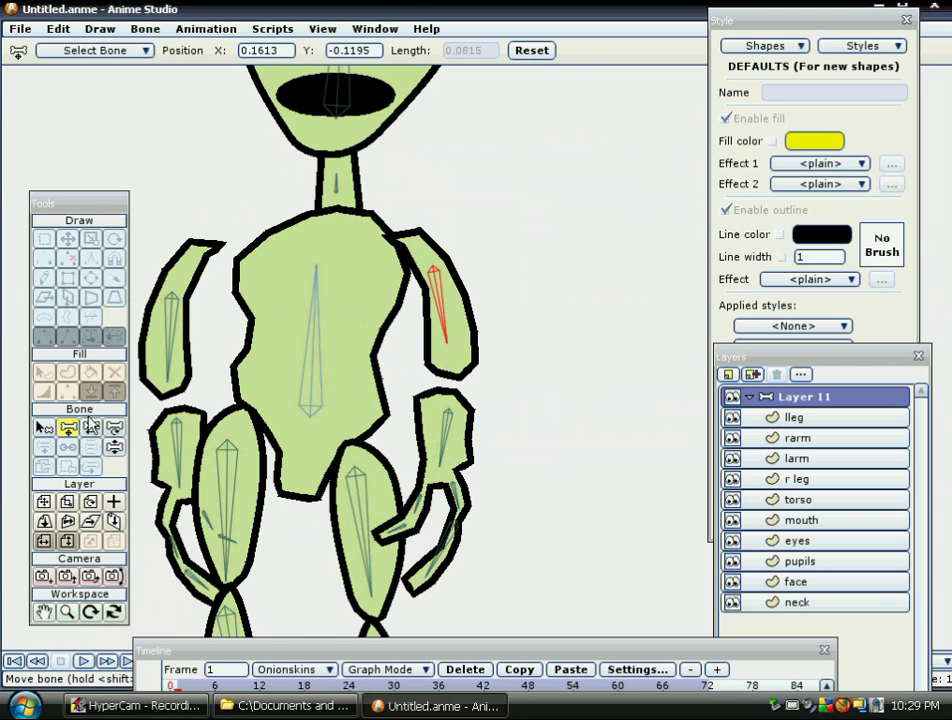
- Raise the left-hand forearm to meet its upper arm, move the right-hand forearm down to about X 0.1741, and return to frame 0
drag(176, 437, 173, 407)
mouse_move(448, 426)
mouse_down()
mouse_move(462, 376)
mouse_move(481, 398)
mouse_move(455, 396)
mouse_move(455, 447)
mouse_up()
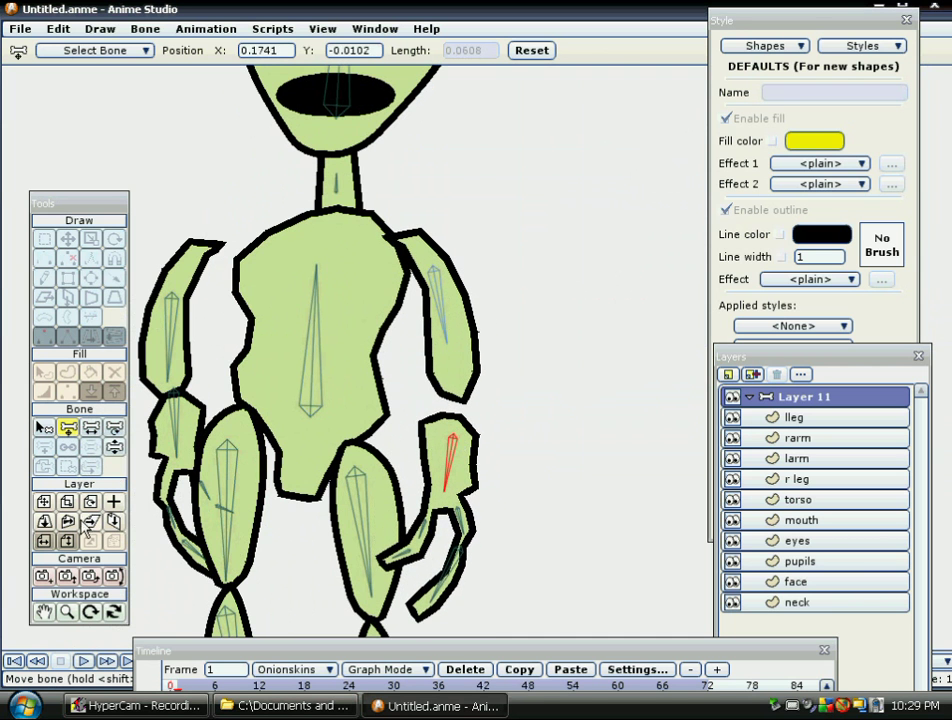
click(173, 688)
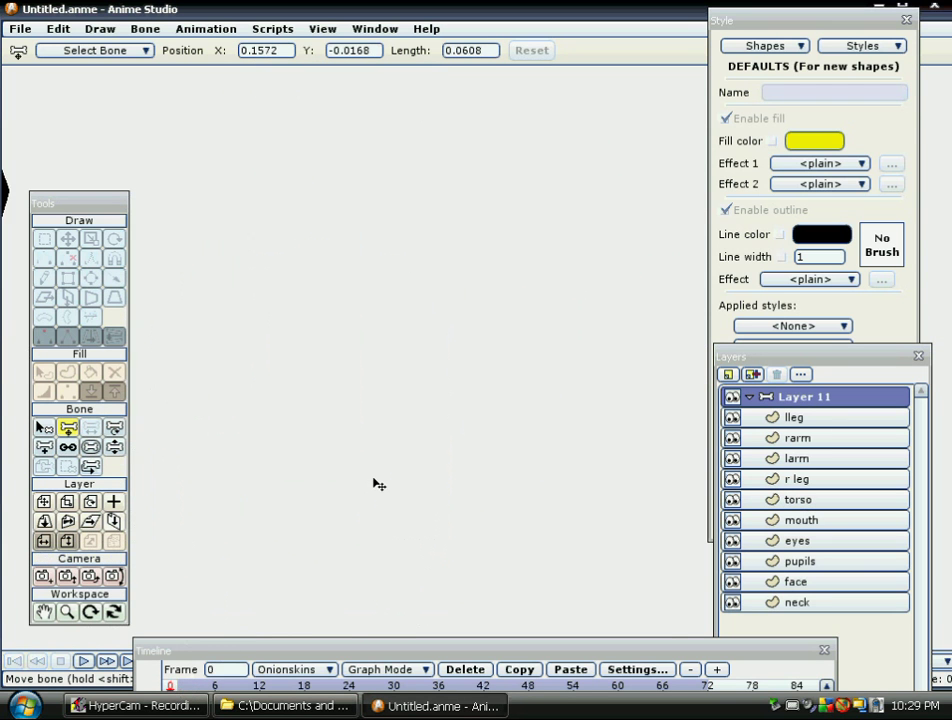
- Lengthen the right-hand upper arm bone to about 0.1145 and shift its forearm bone to about X 0.1478, Y -0.0105
scroll(388, 468, down, 5)
drag(533, 440, 49, 443)
drag(327, 442, 53, 388)
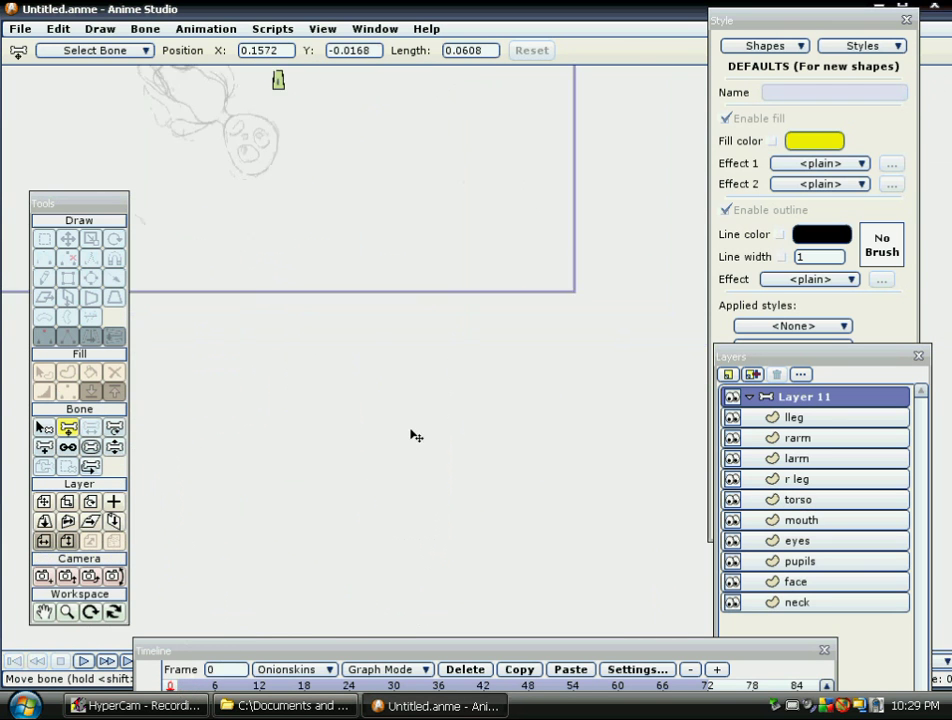
drag(411, 430, 82, 439)
click(92, 447)
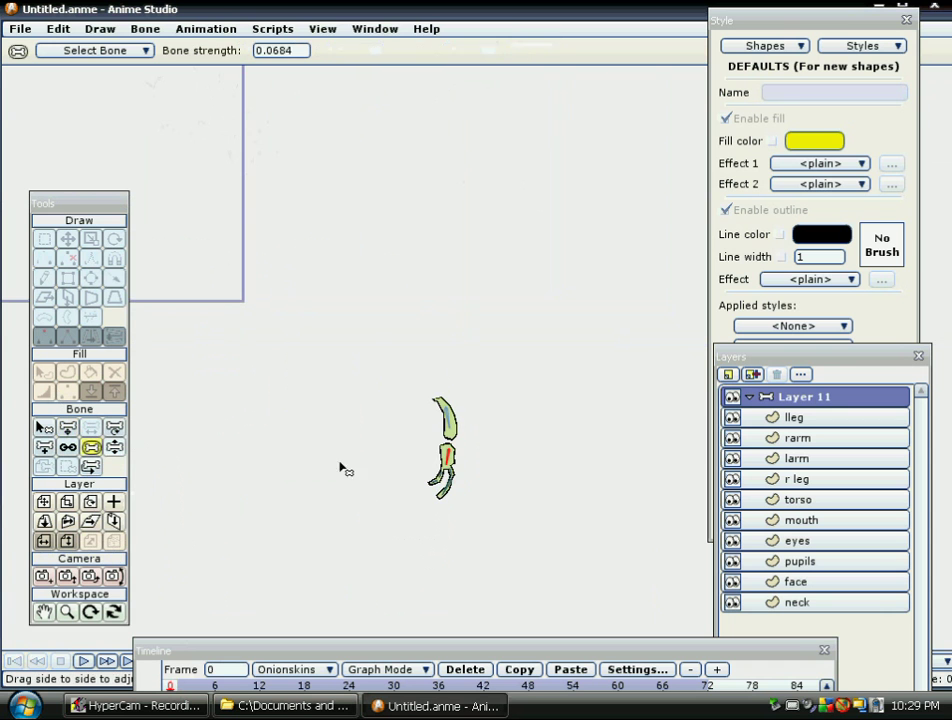
scroll(366, 467, up, 5)
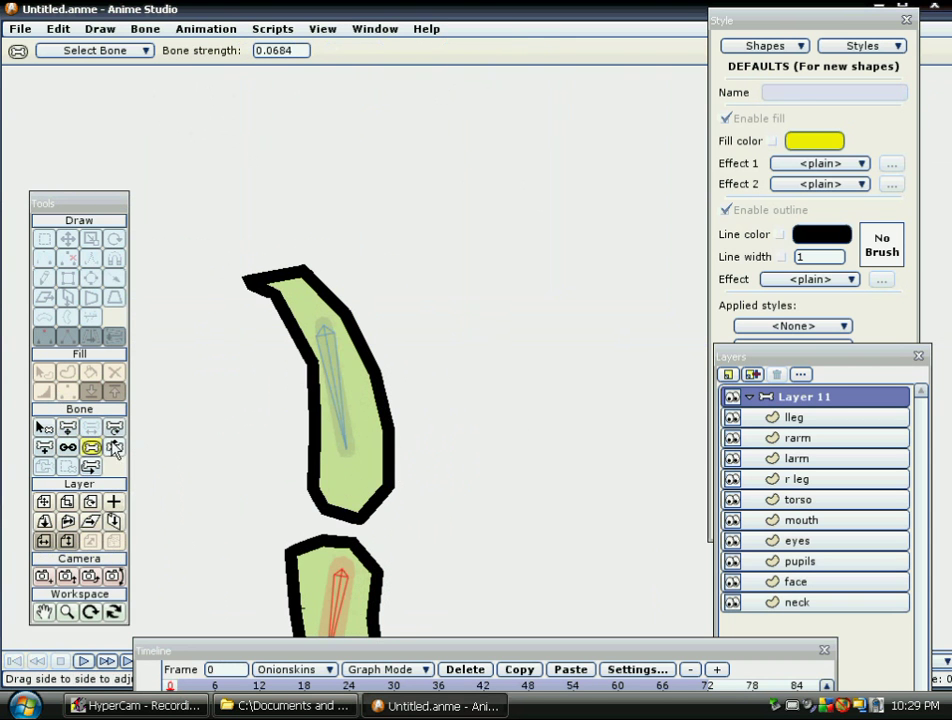
click(72, 431)
drag(338, 418, 345, 461)
drag(366, 552, 376, 463)
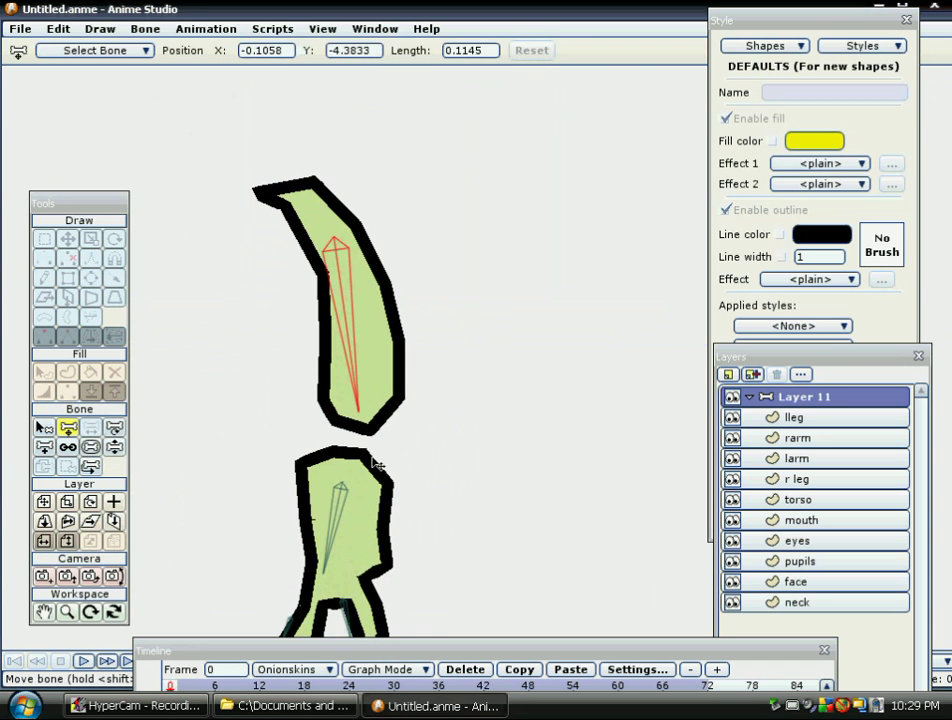
drag(330, 527, 369, 462)
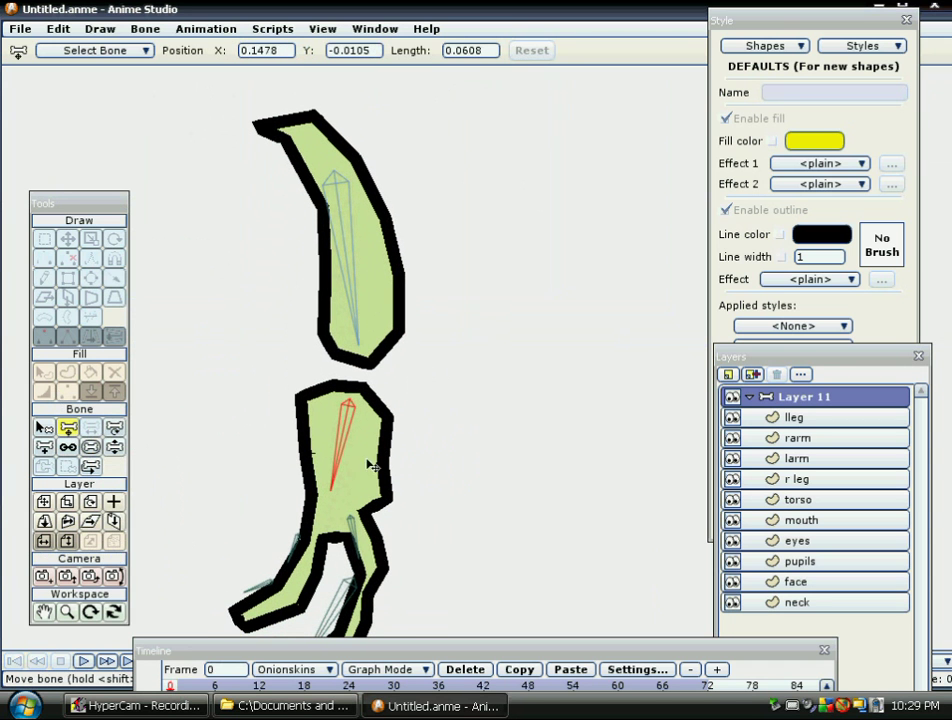
- Reposition the right-hand arm's finger bones inside the fingers, placing the inner finger's first bone at about X 0.1027, Y -0.0066
click(362, 552)
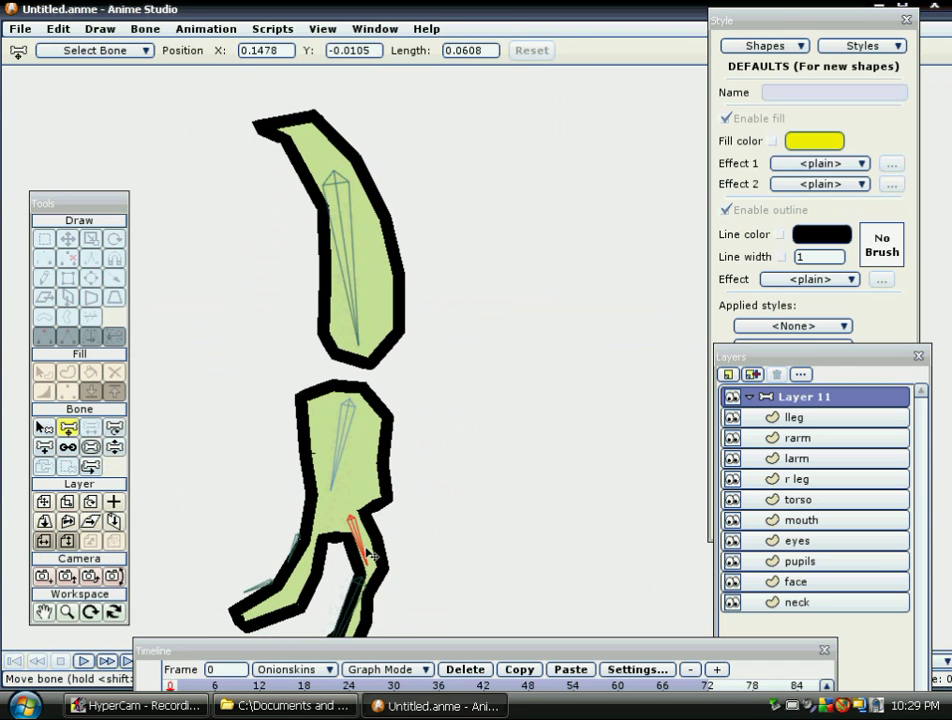
mouse_move(298, 553)
mouse_down()
mouse_move(313, 573)
mouse_move(308, 567)
mouse_up()
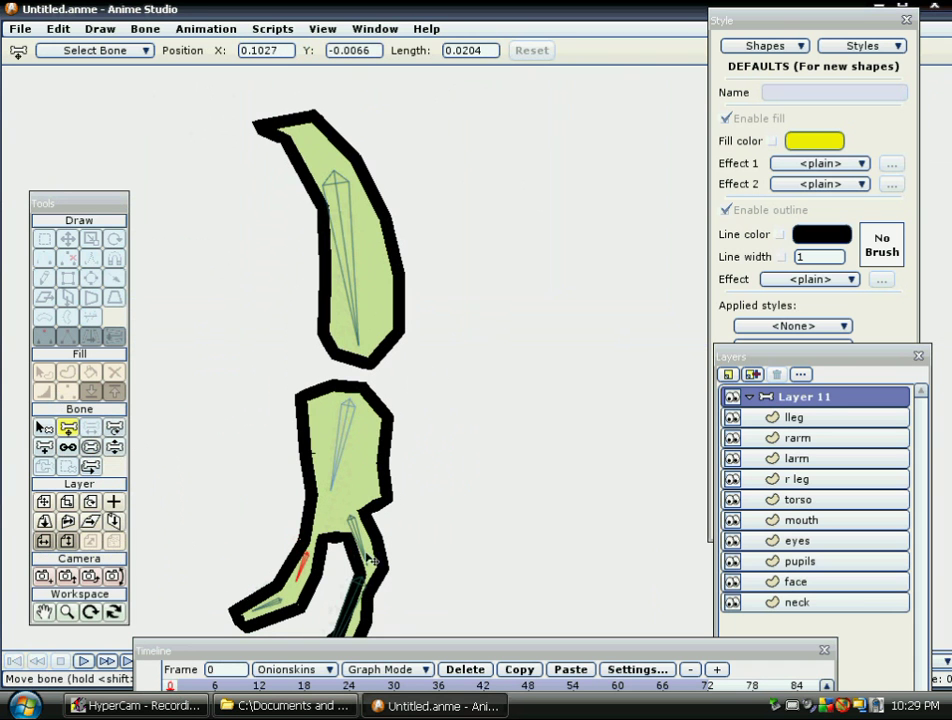
drag(361, 592, 388, 512)
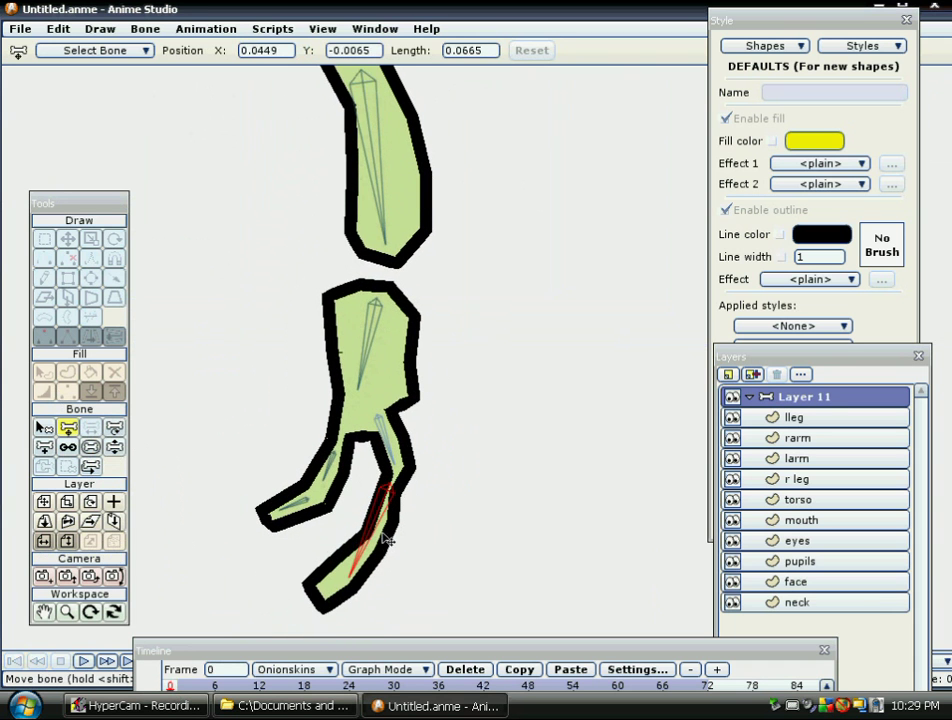
- Test how the right-hand arm's fingers bend by manipulating their bones at frame 0
click(91, 448)
click(116, 448)
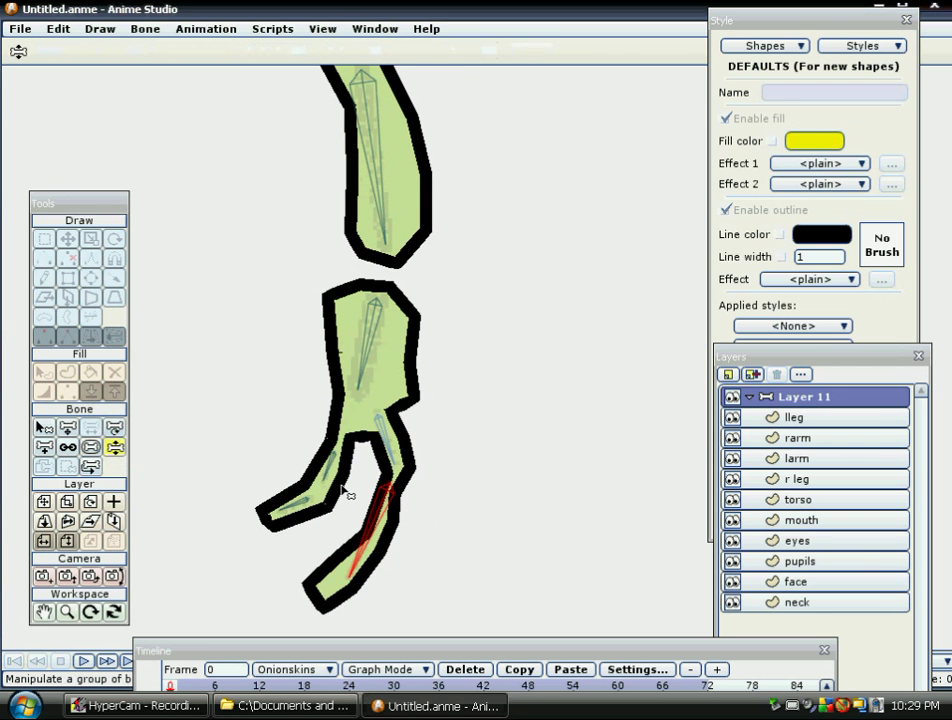
click(294, 498)
drag(368, 530, 357, 578)
drag(281, 513, 202, 514)
drag(313, 474, 387, 357)
- Reduce the bone strength of the inner finger's tip bone to 0.0195
click(91, 447)
scroll(290, 502, up, 3)
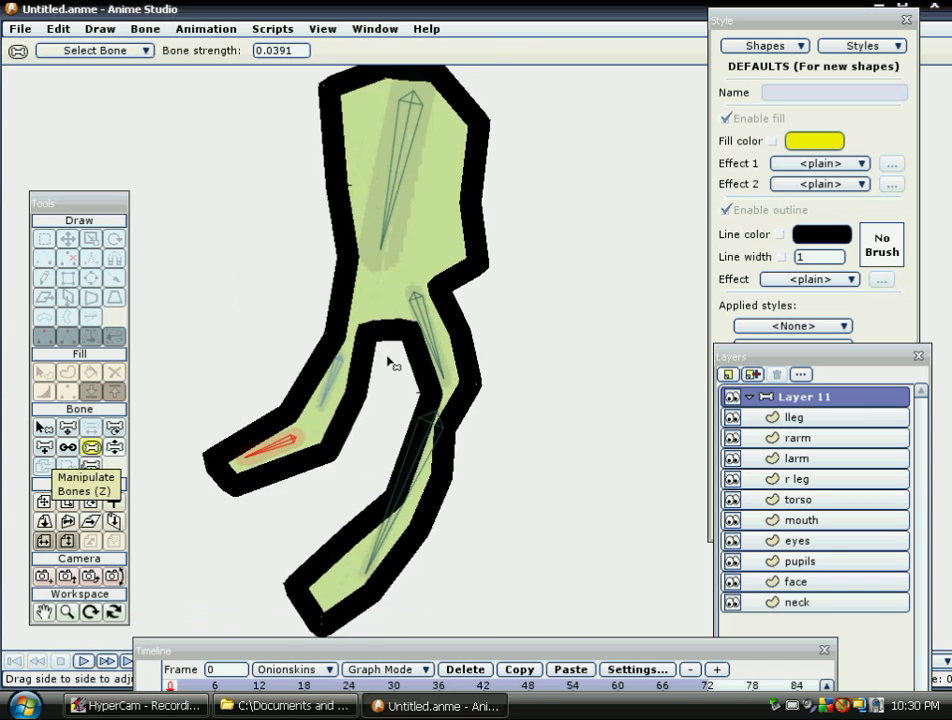
scroll(387, 357, up, 2)
scroll(231, 473, up, 3)
drag(231, 479, 521, 234)
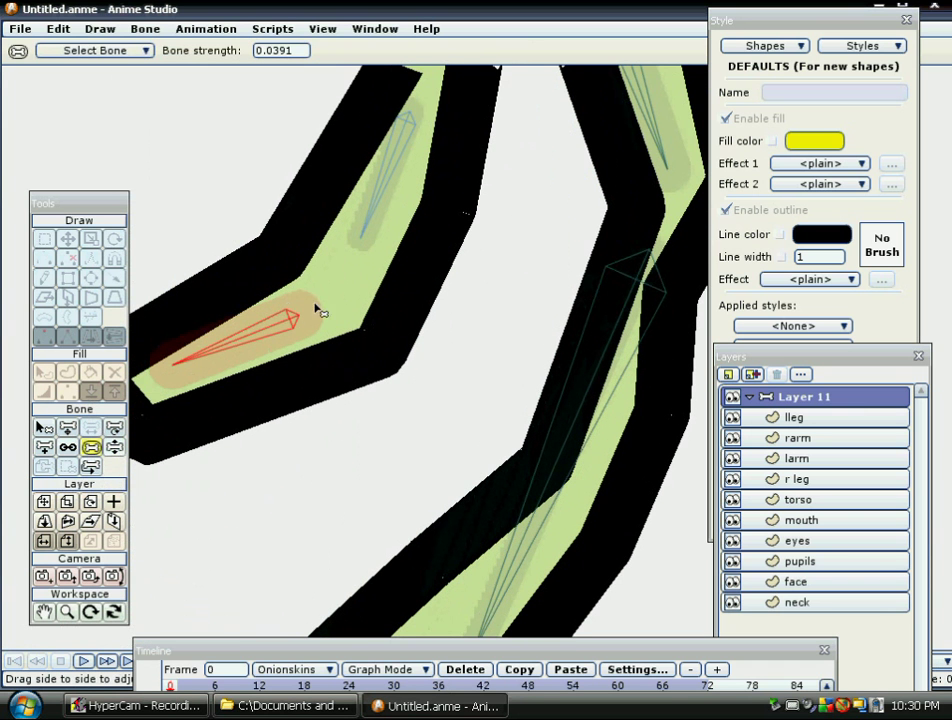
drag(259, 331, 261, 335)
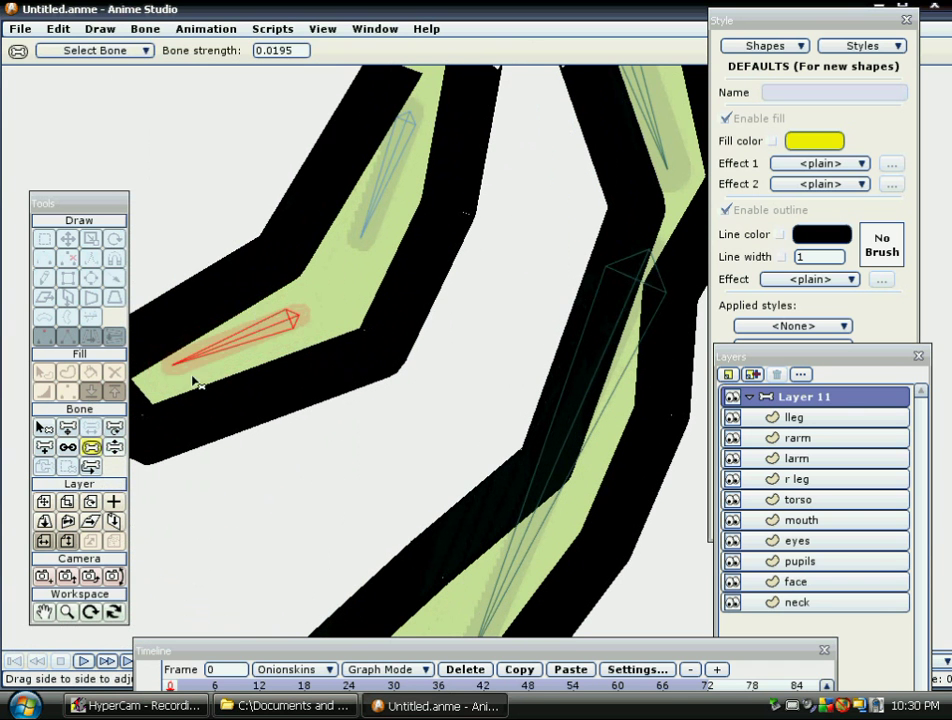
- Bend the inner finger with Manipulate Bones to check how its outline deforms
click(115, 447)
drag(202, 372, 290, 270)
drag(240, 213, 315, 162)
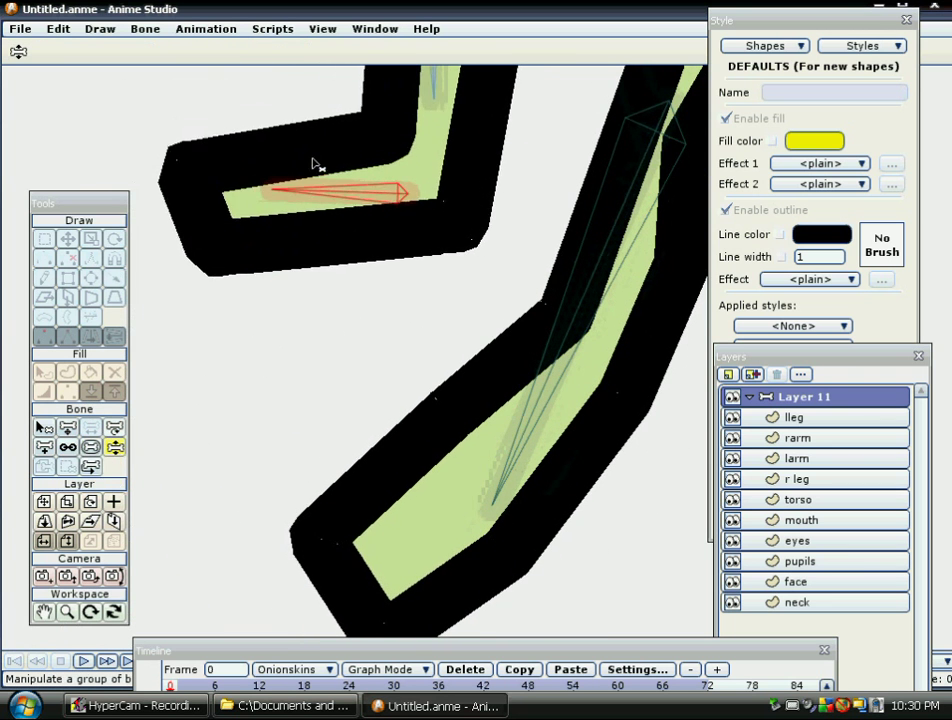
- Go to frame 1 and raise the right-hand forearm to its upper arm at about X 0.1237, Y 0.0021
scroll(284, 469, up, 3)
scroll(281, 462, down, 10)
scroll(281, 453, down, 6)
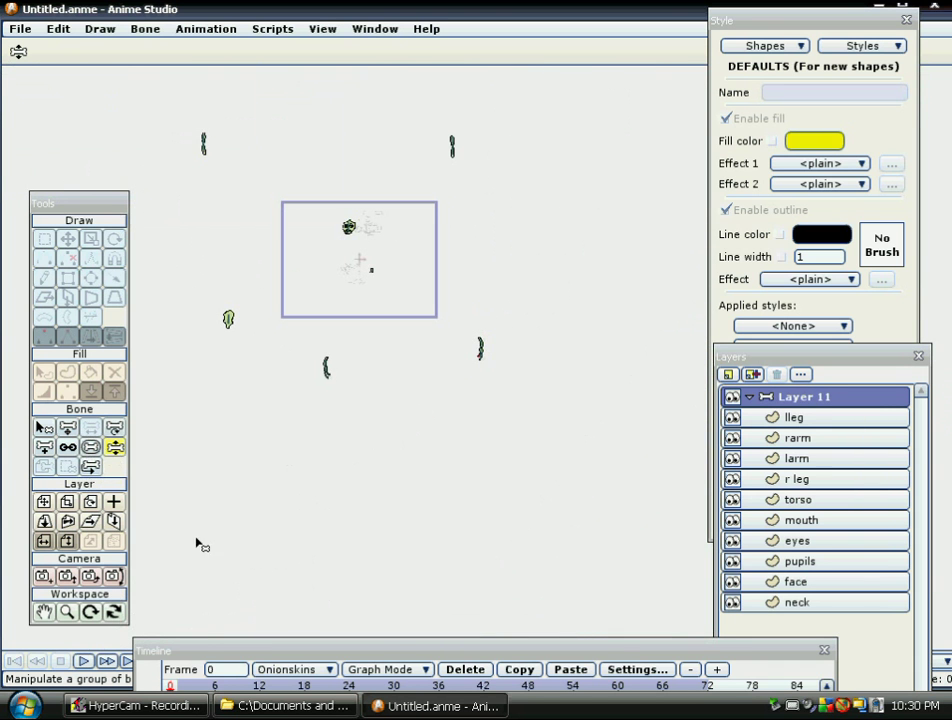
drag(203, 655, 209, 608)
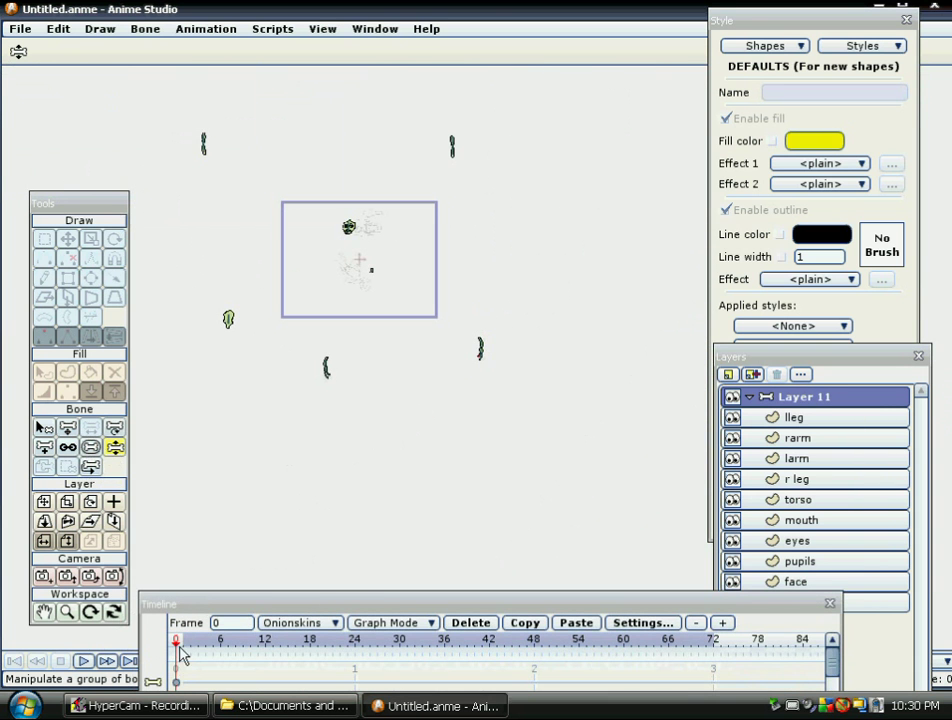
click(180, 645)
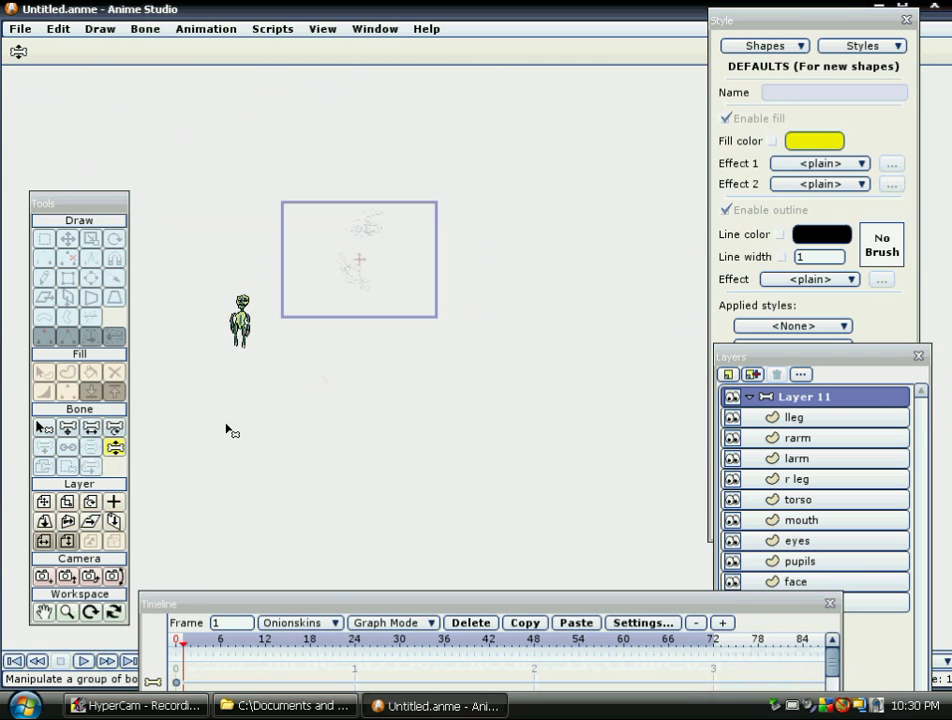
scroll(226, 428, up, 5)
drag(223, 427, 657, 505)
scroll(657, 498, up, 6)
drag(348, 441, 668, 436)
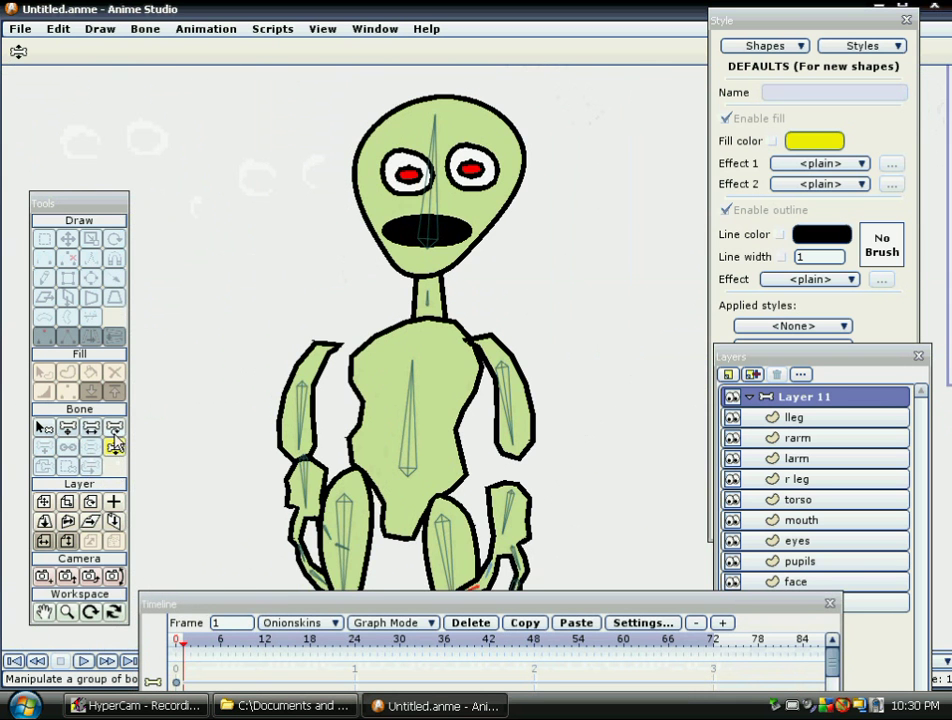
click(67, 428)
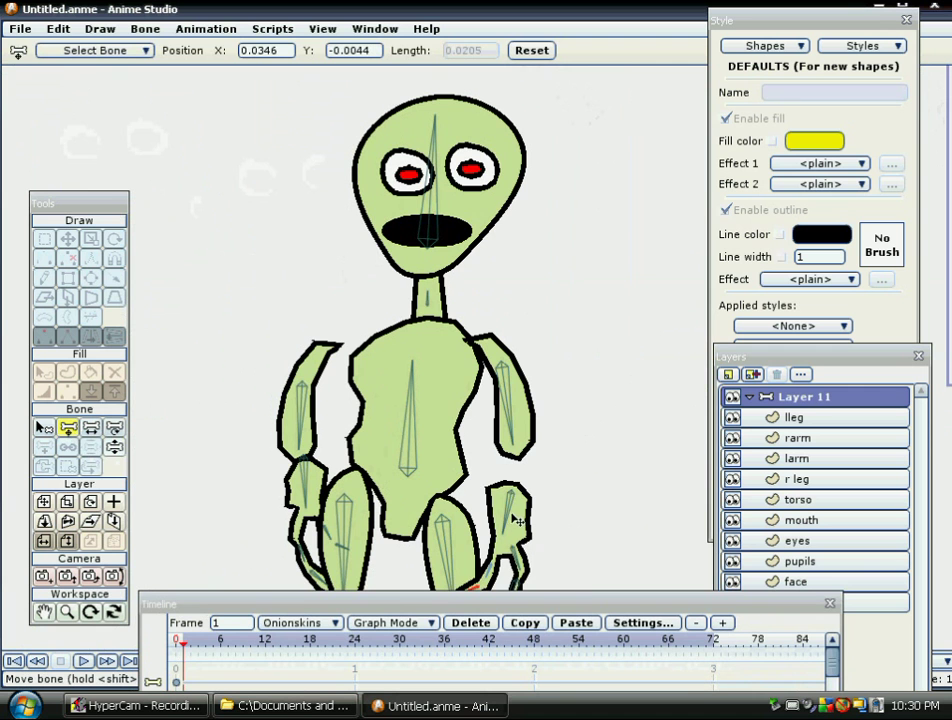
drag(516, 520, 521, 477)
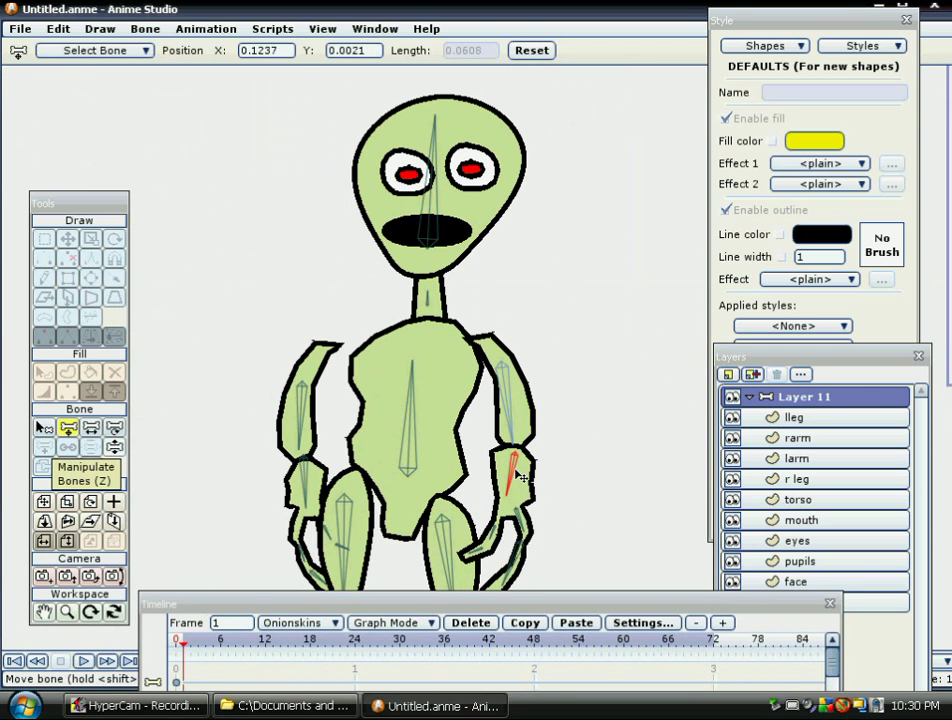
- Shift the left-hand upper arm to about X 0.1164, Y 0.1269 and nudge both thighs up, the right-hand one to about X -0.0434, Y -0.0450
drag(318, 387, 331, 393)
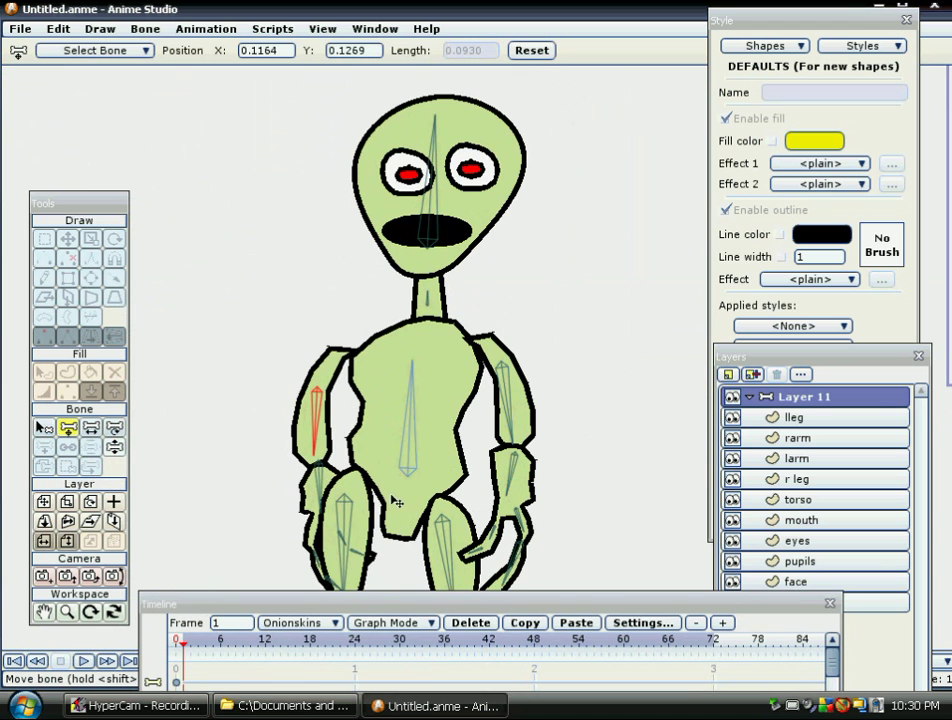
drag(376, 482, 382, 439)
click(358, 474)
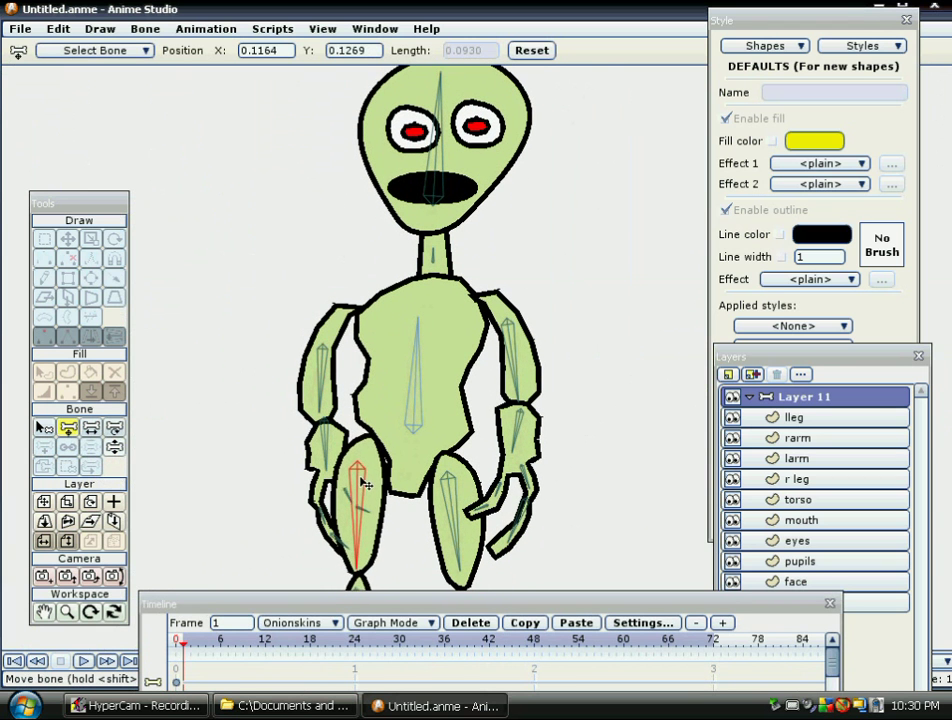
click(457, 498)
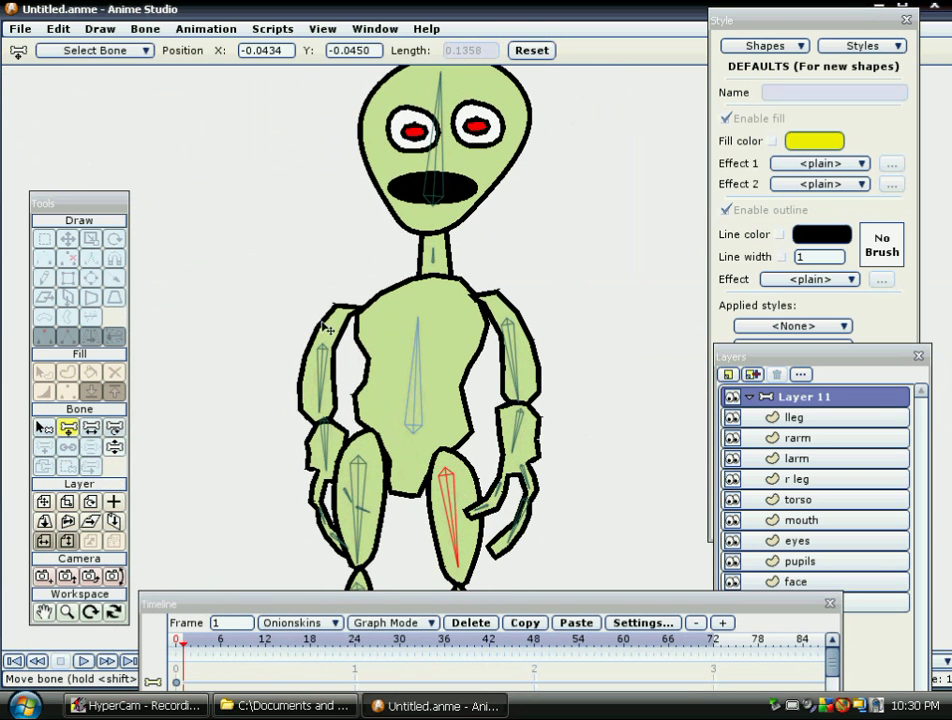
- Lower the neck bone to about X 0.1895, Y -0.0062 and move the left-hand upper arm to about X 0.1054, Y 0.1176
drag(438, 262, 425, 302)
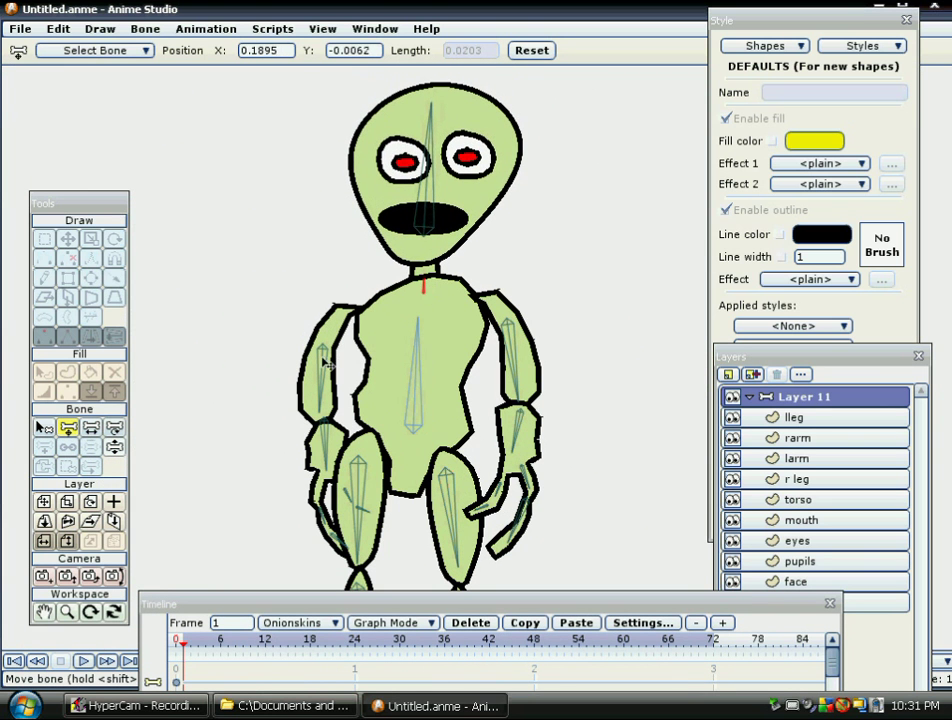
mouse_move(327, 365)
mouse_down()
mouse_move(320, 390)
mouse_move(332, 365)
mouse_move(320, 372)
mouse_move(318, 382)
mouse_move(337, 373)
mouse_up()
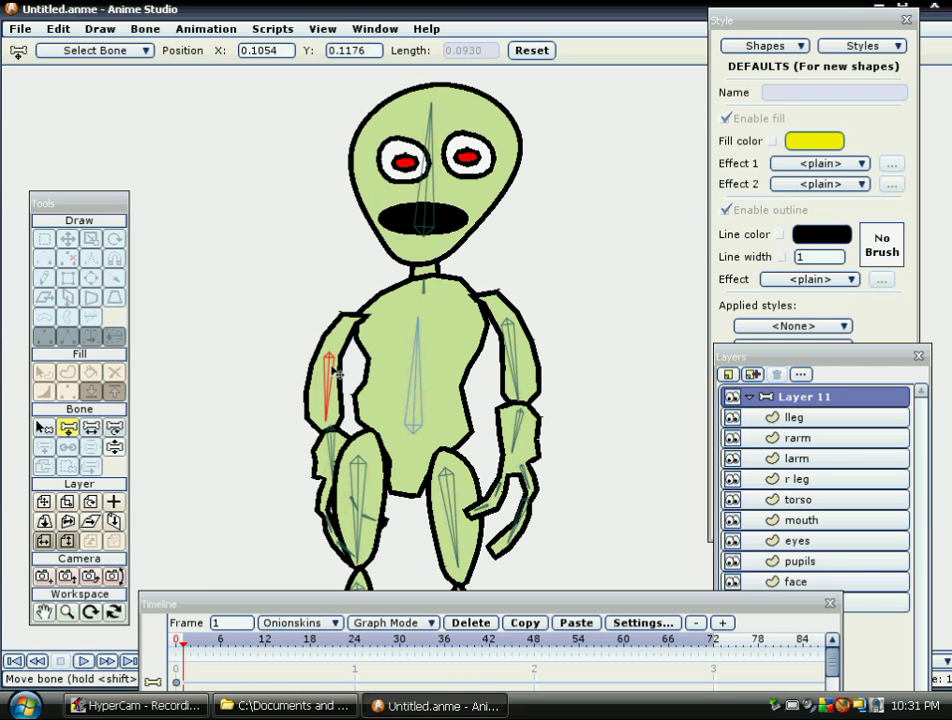
- Move the lleg, larm and rarm layers below the torso layer and select the rarm layer's upper arm points for translation
drag(810, 420, 818, 515)
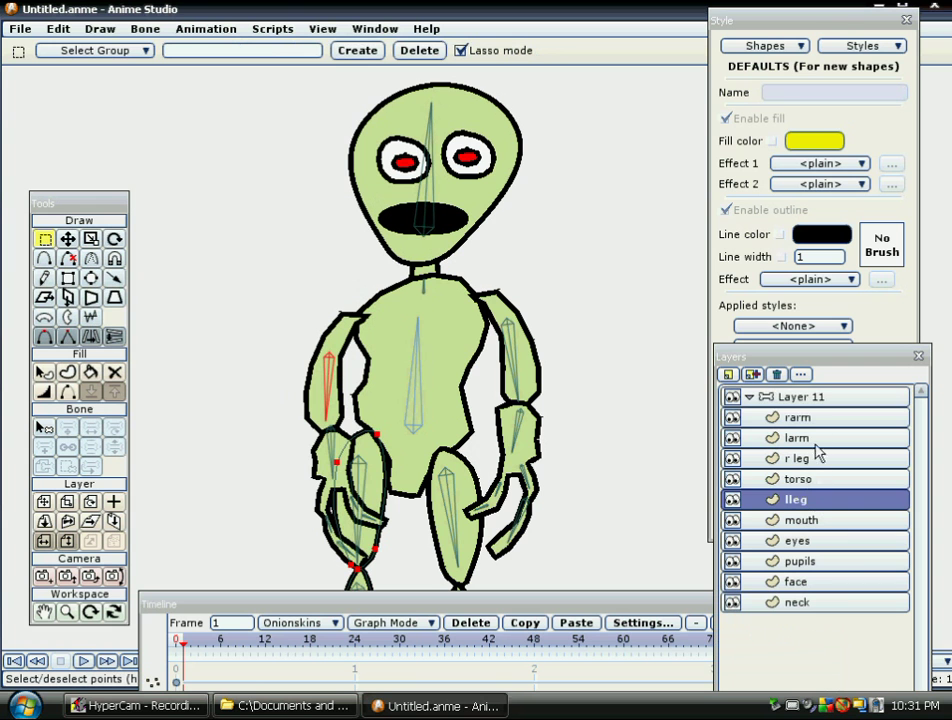
drag(813, 443, 812, 498)
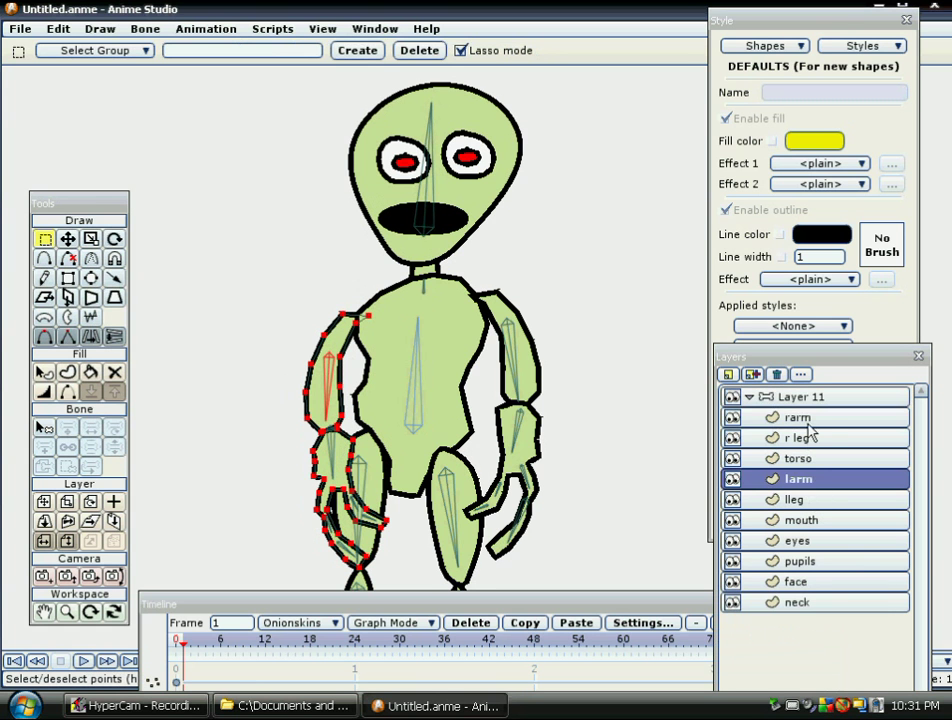
drag(808, 420, 803, 459)
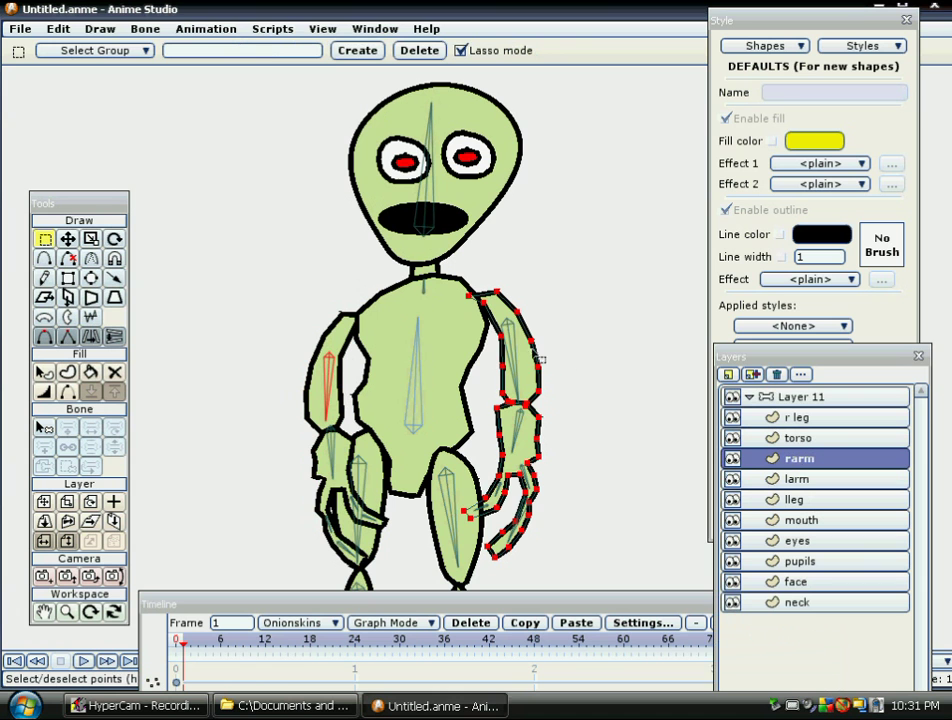
click(508, 333)
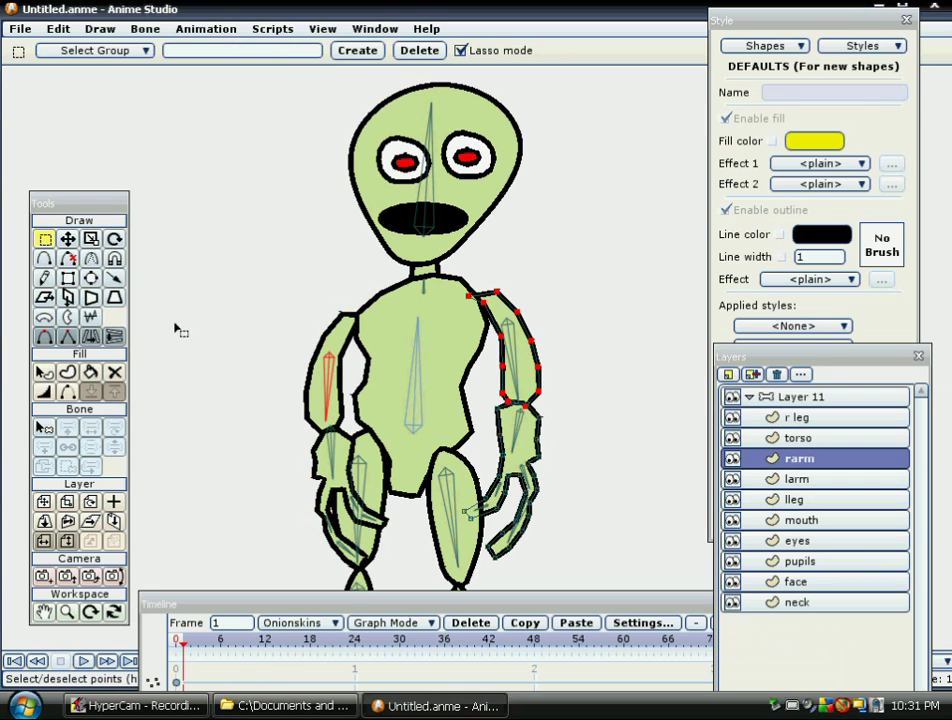
key(t)
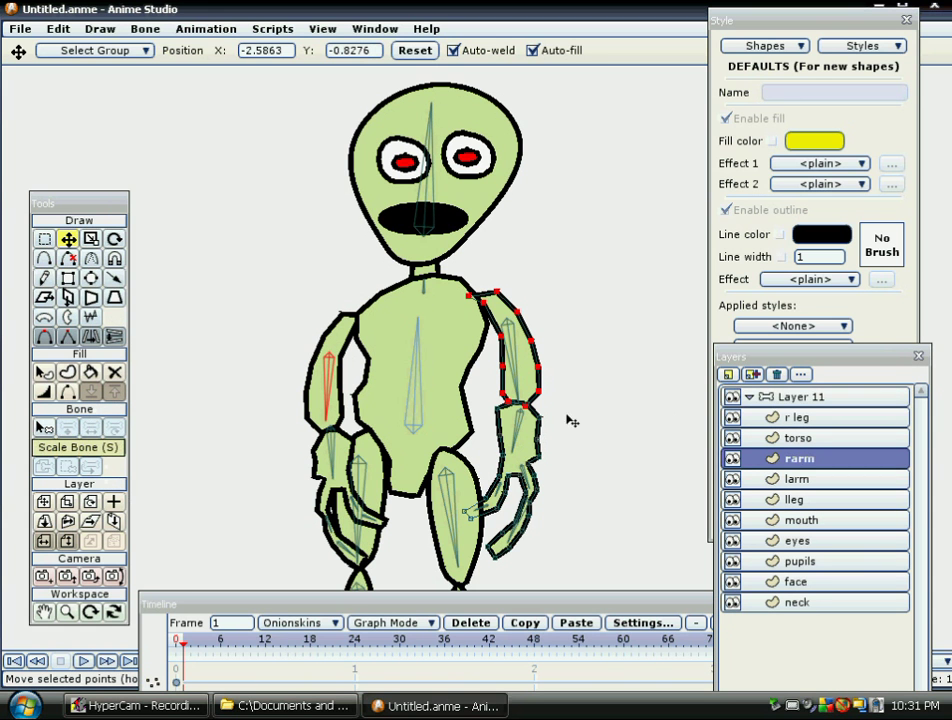
- On the Layer 11 bone layer, bend the left-hand leg, straighten the right-hand leg and lower the left-hand arm
click(810, 397)
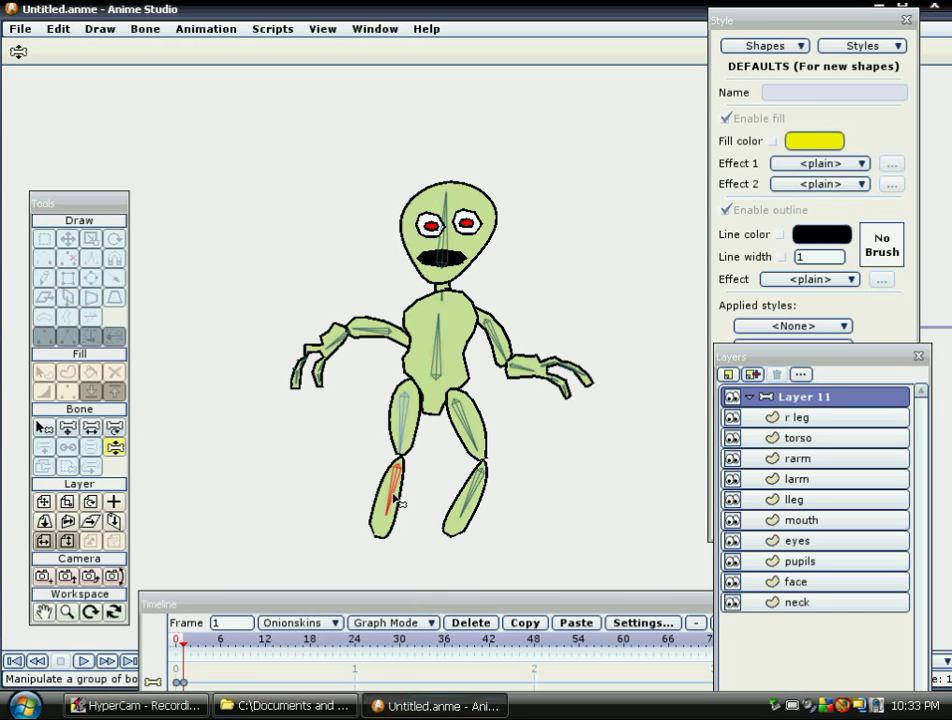
drag(398, 503, 378, 502)
drag(469, 505, 469, 535)
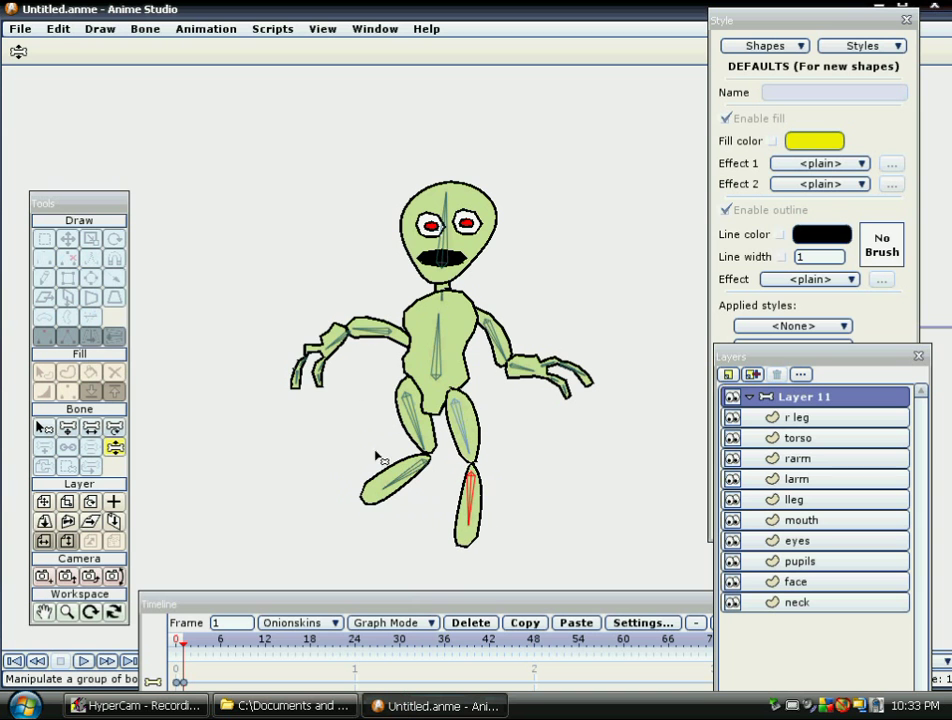
drag(337, 356, 312, 497)
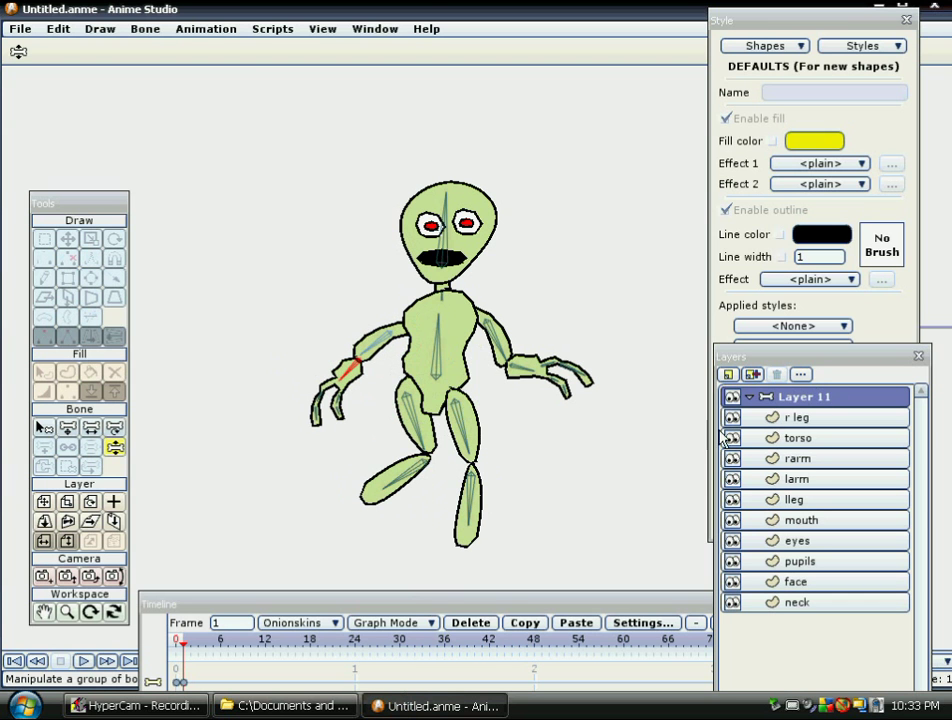
- Move the rarm layer above the torso layer, then reactivate Manipulate Bones on Layer 11
click(797, 442)
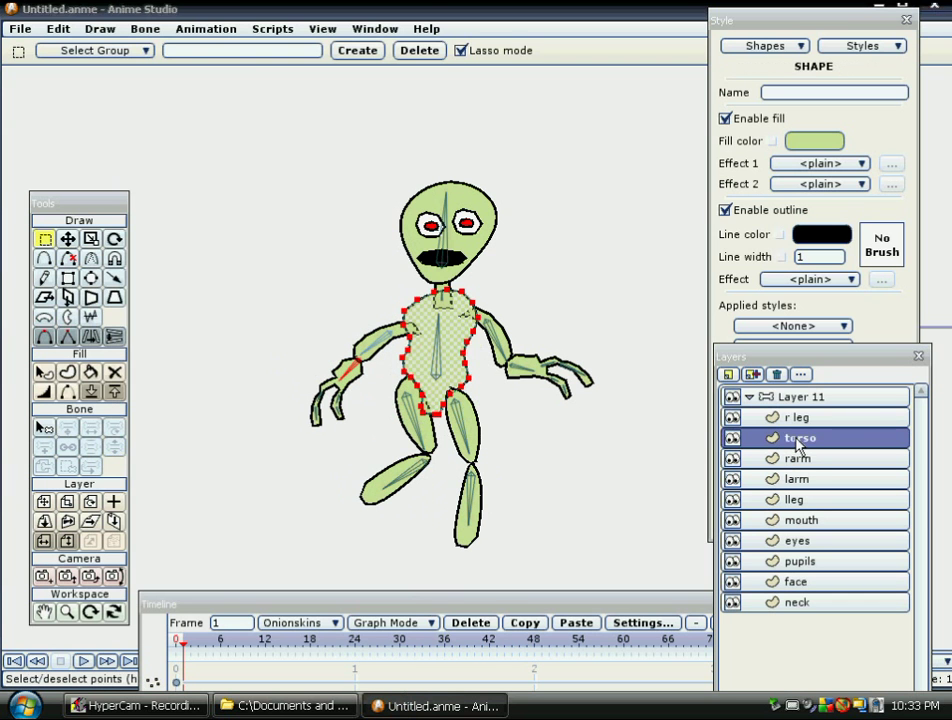
drag(810, 465, 800, 428)
click(548, 370)
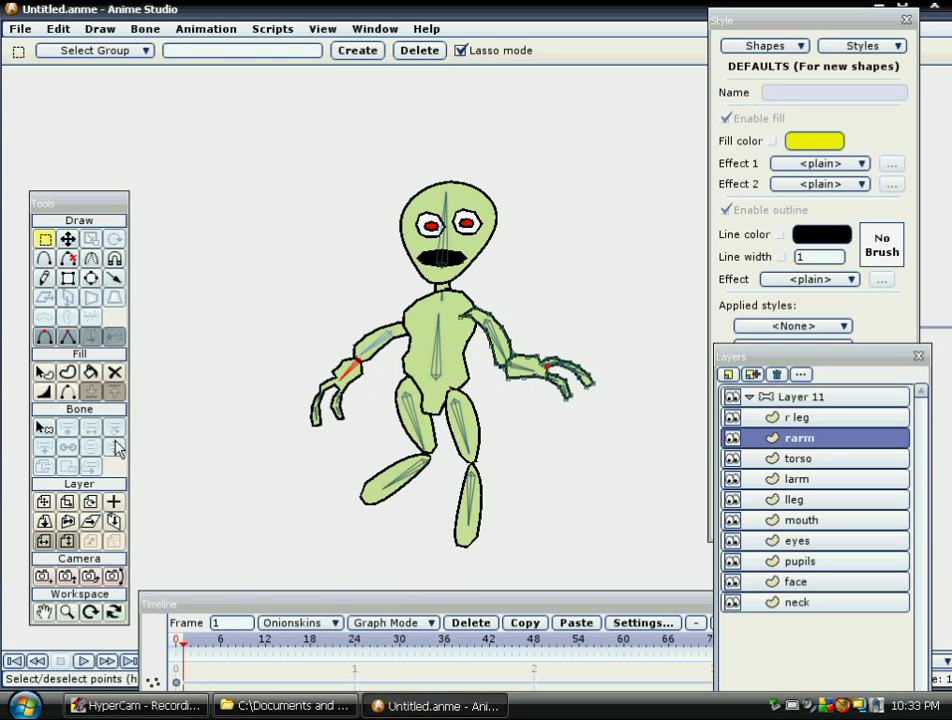
click(796, 400)
click(114, 447)
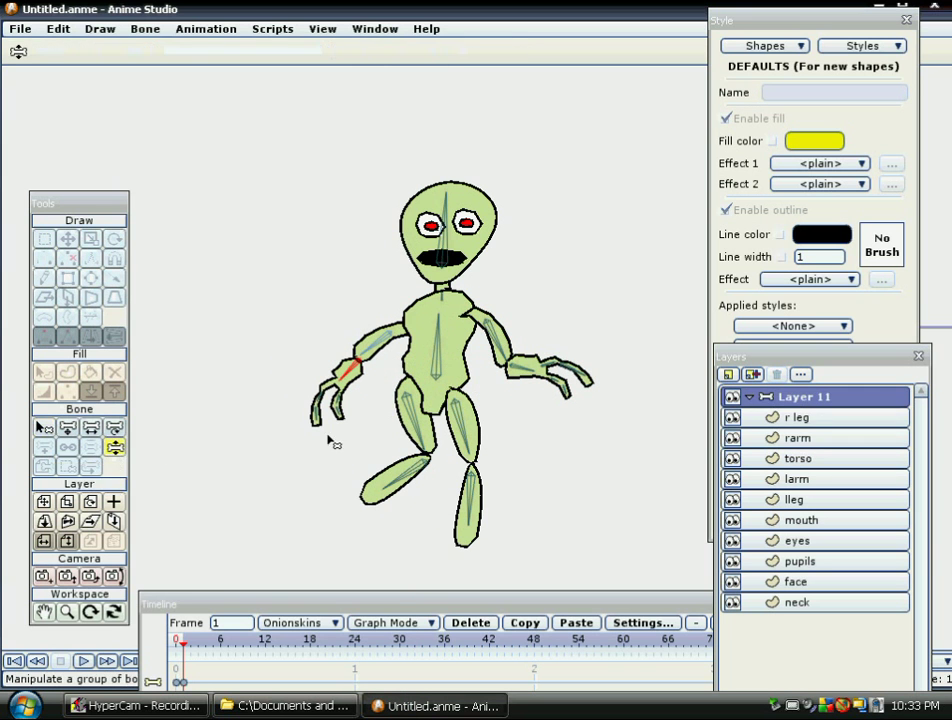
- Bend the right-hand arm down in front of the hip and move the r leg layer below the torso layer
drag(561, 390, 490, 412)
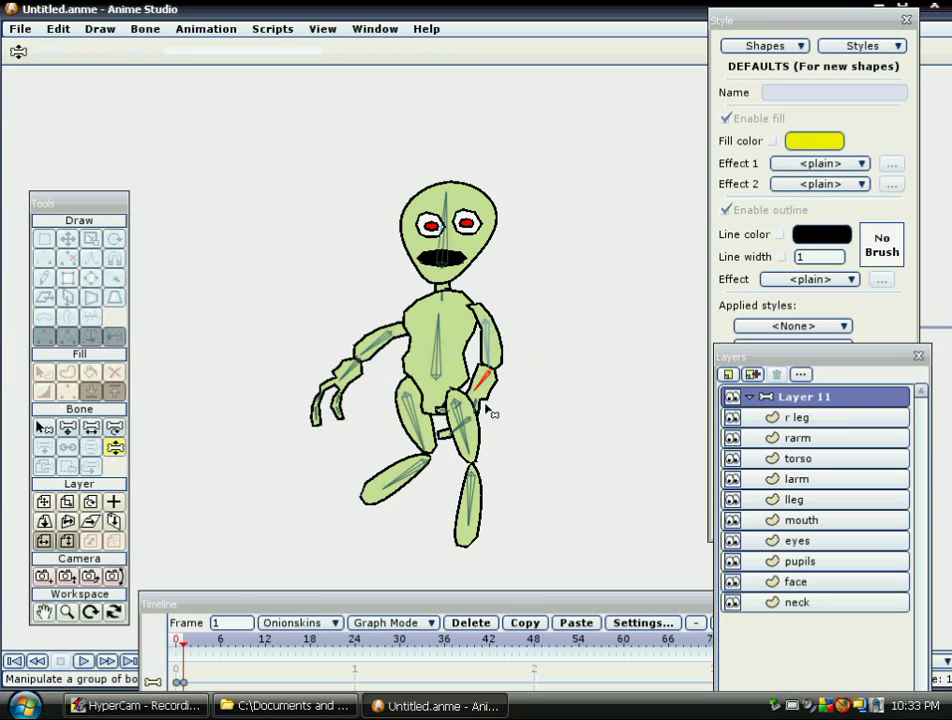
drag(788, 422, 818, 478)
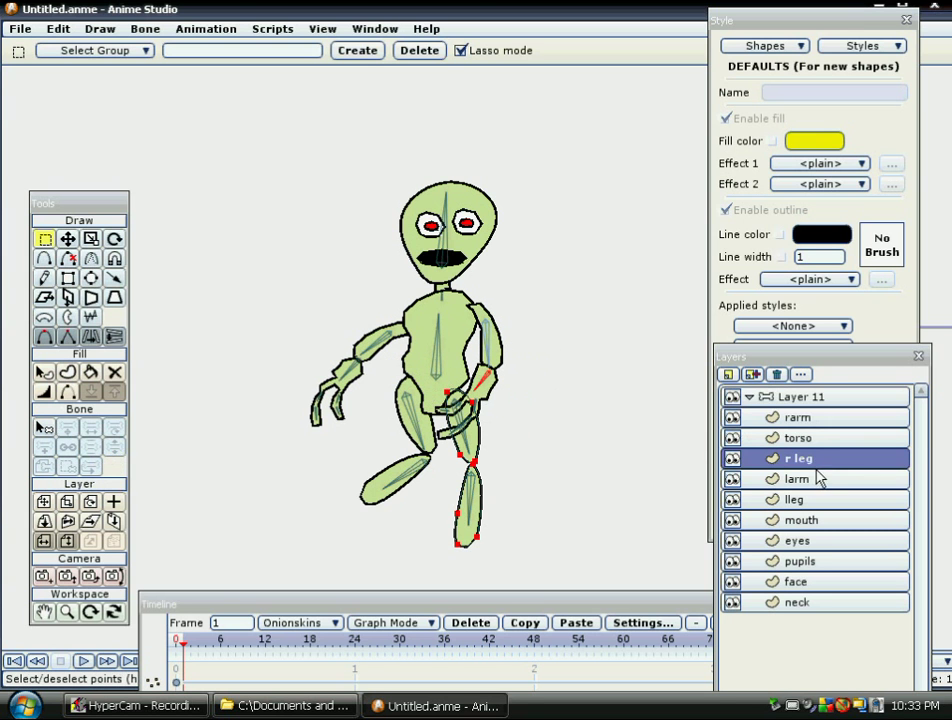
click(429, 365)
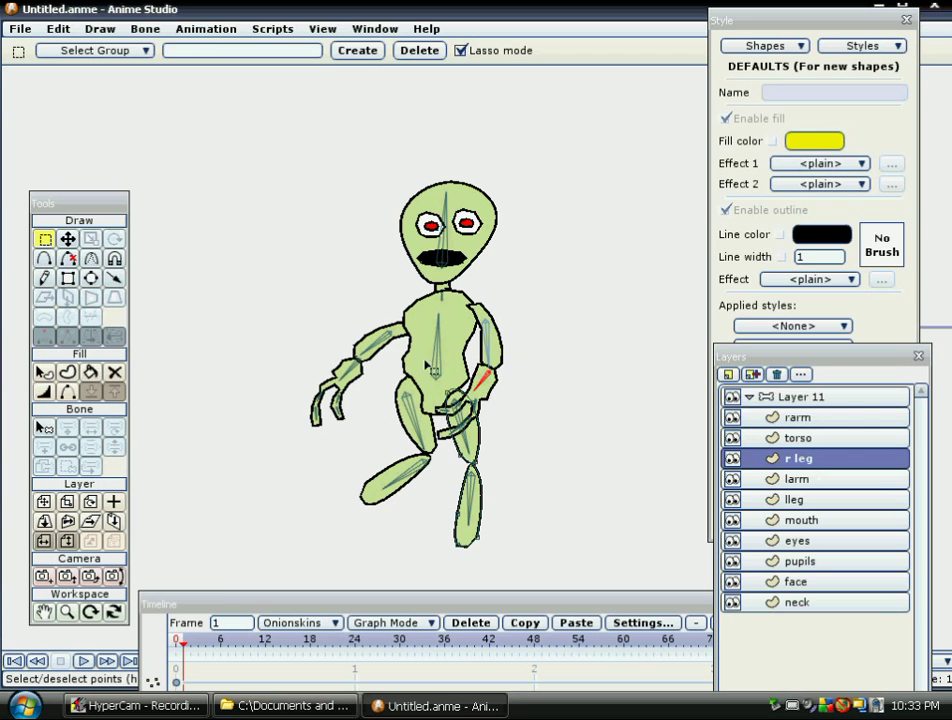
- On the Layer 11 bone layer, swing the right-hand arm across the chest with Manipulate Bones so its hand reaches past the opposite shoulder
click(840, 405)
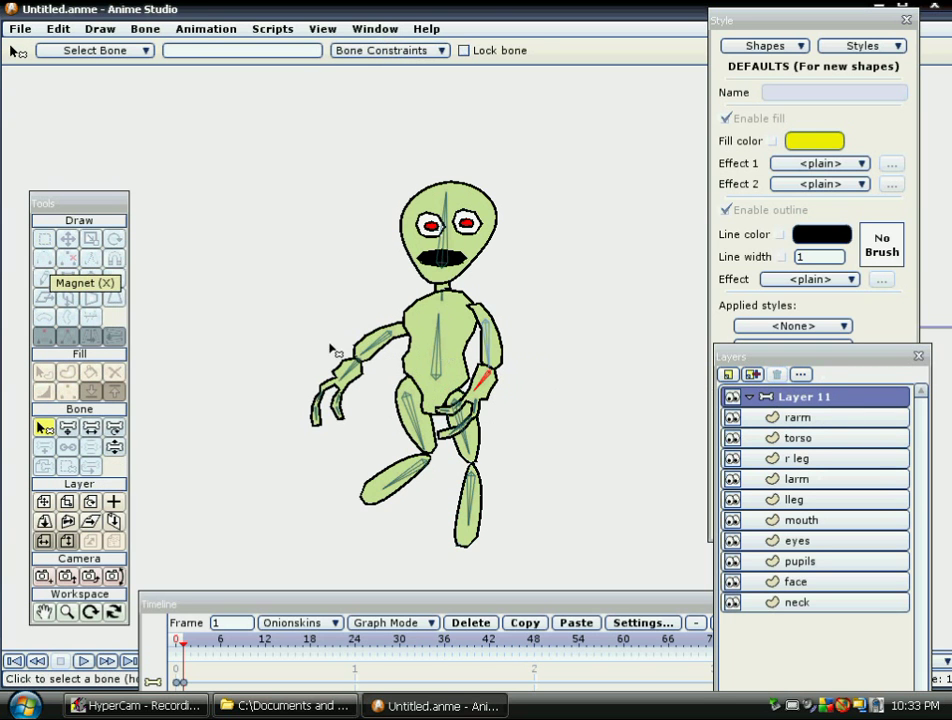
click(476, 382)
click(113, 447)
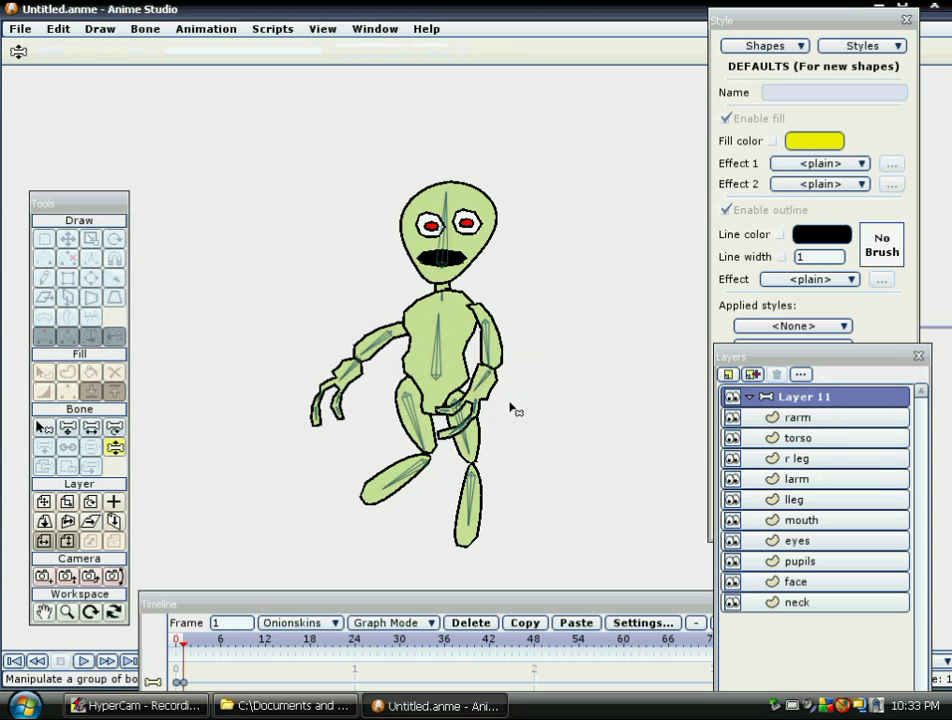
drag(490, 397, 415, 467)
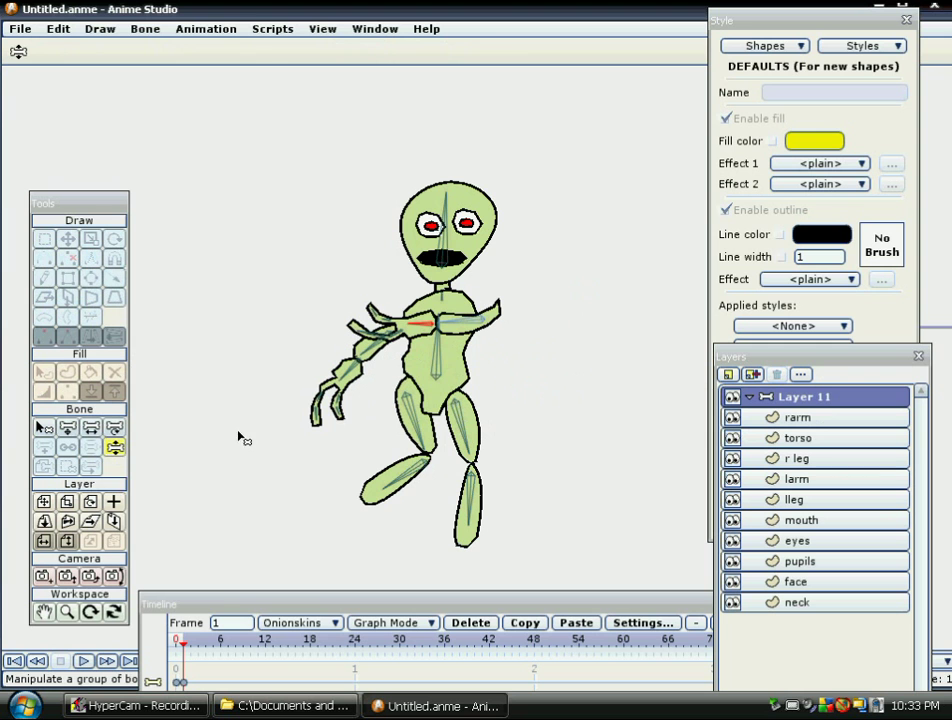
- Move the right-hand upper arm bone to about X 0.1341, Y -0.0606 and swing that arm back outward, away from the torso
click(67, 427)
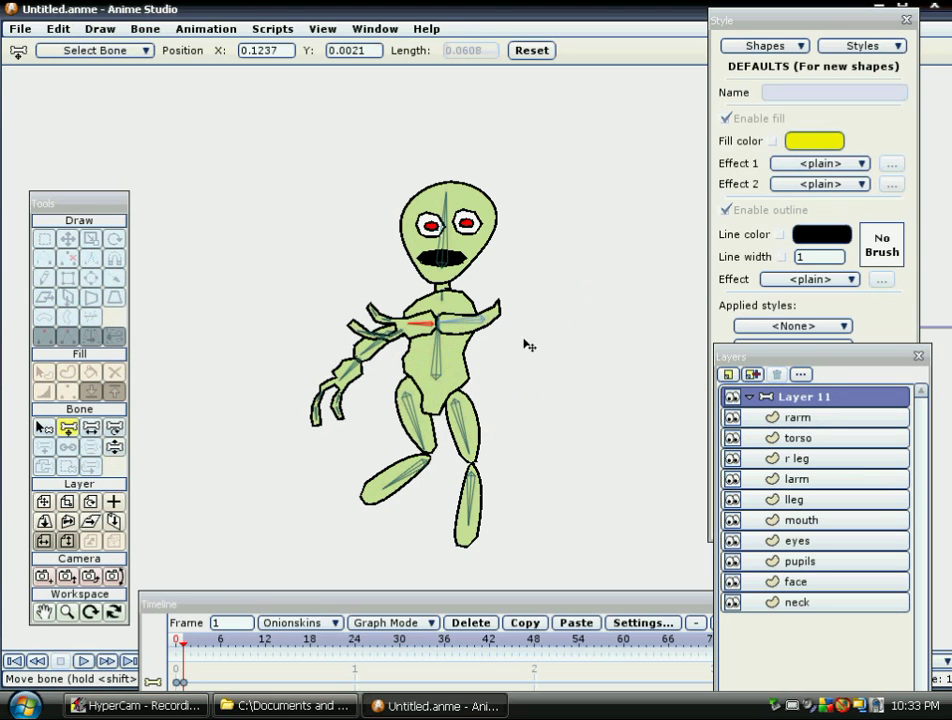
drag(489, 325, 466, 327)
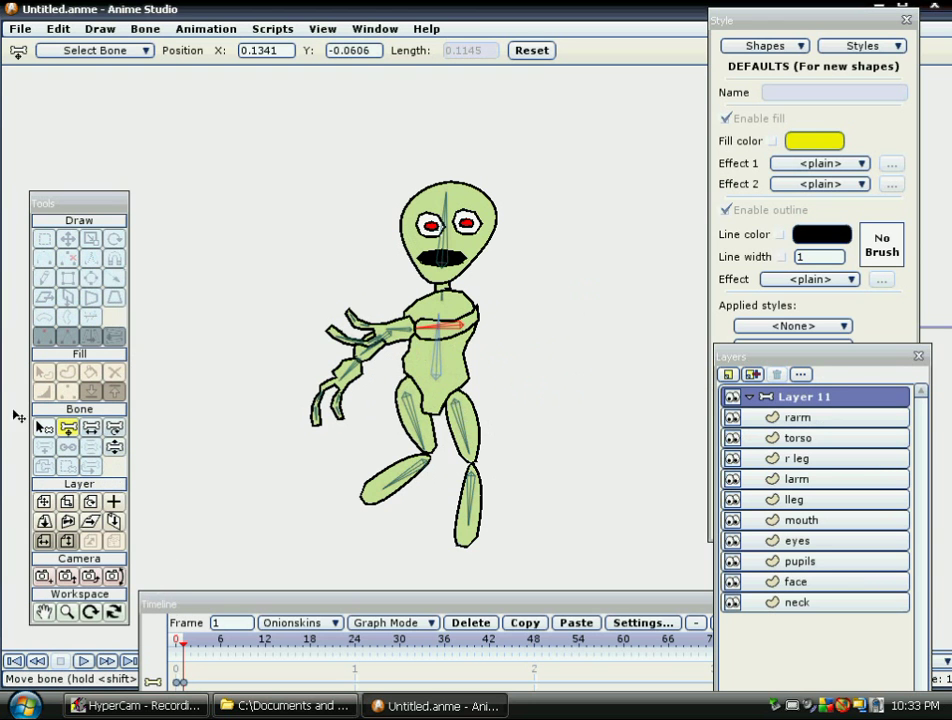
click(114, 447)
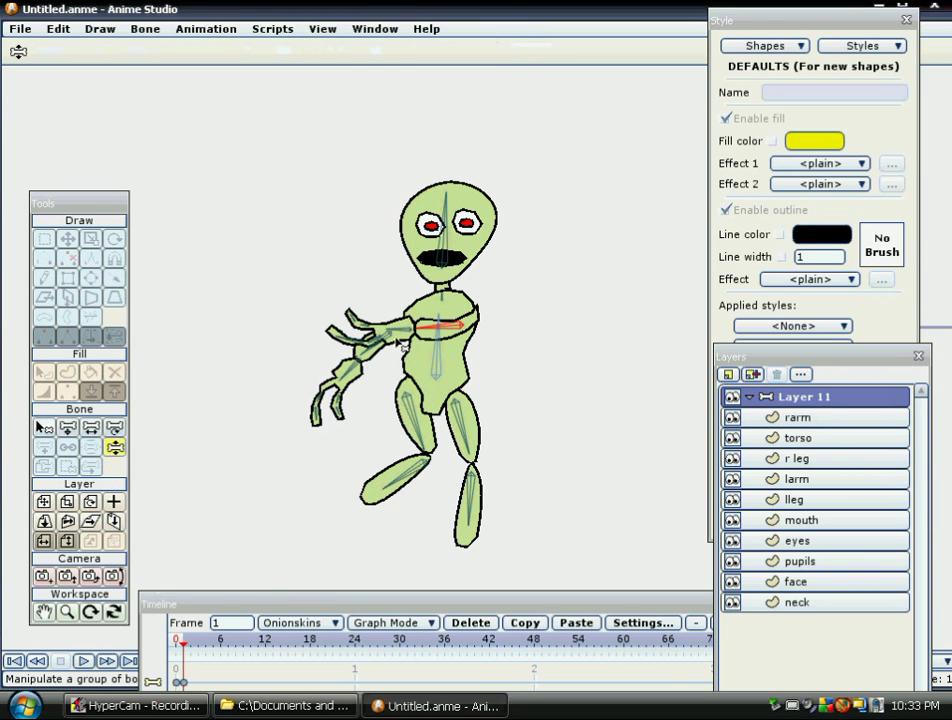
drag(390, 335, 350, 322)
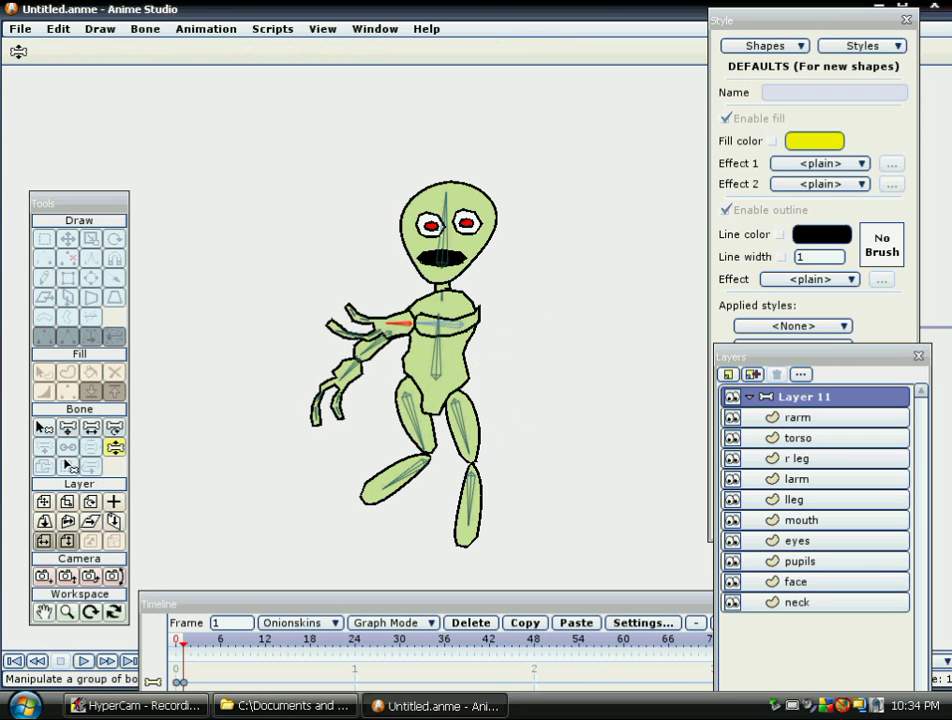
drag(64, 460, 81, 490)
drag(345, 355, 585, 322)
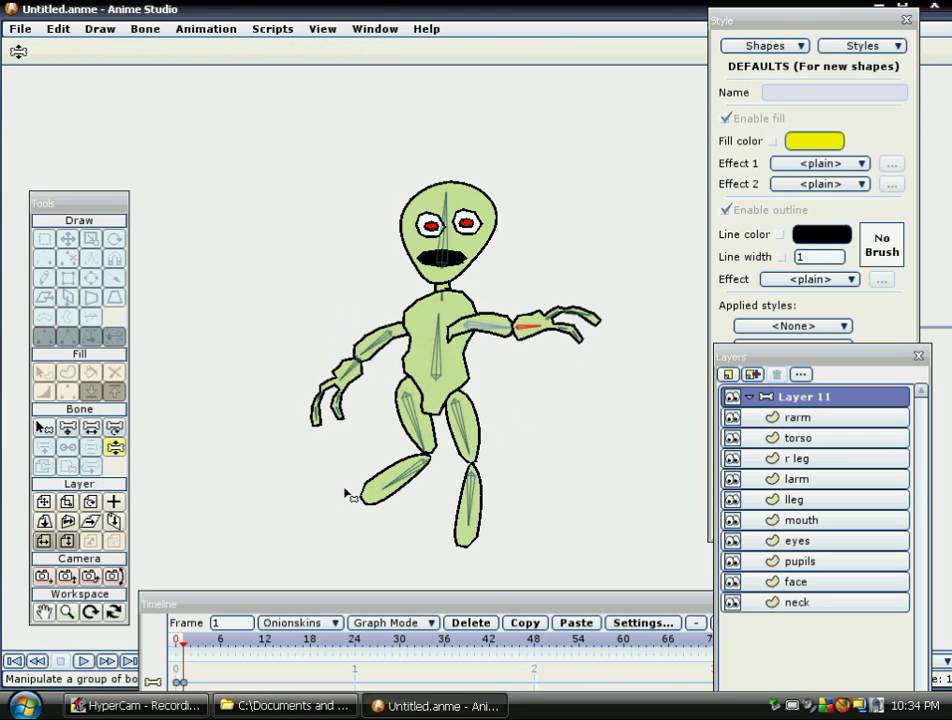